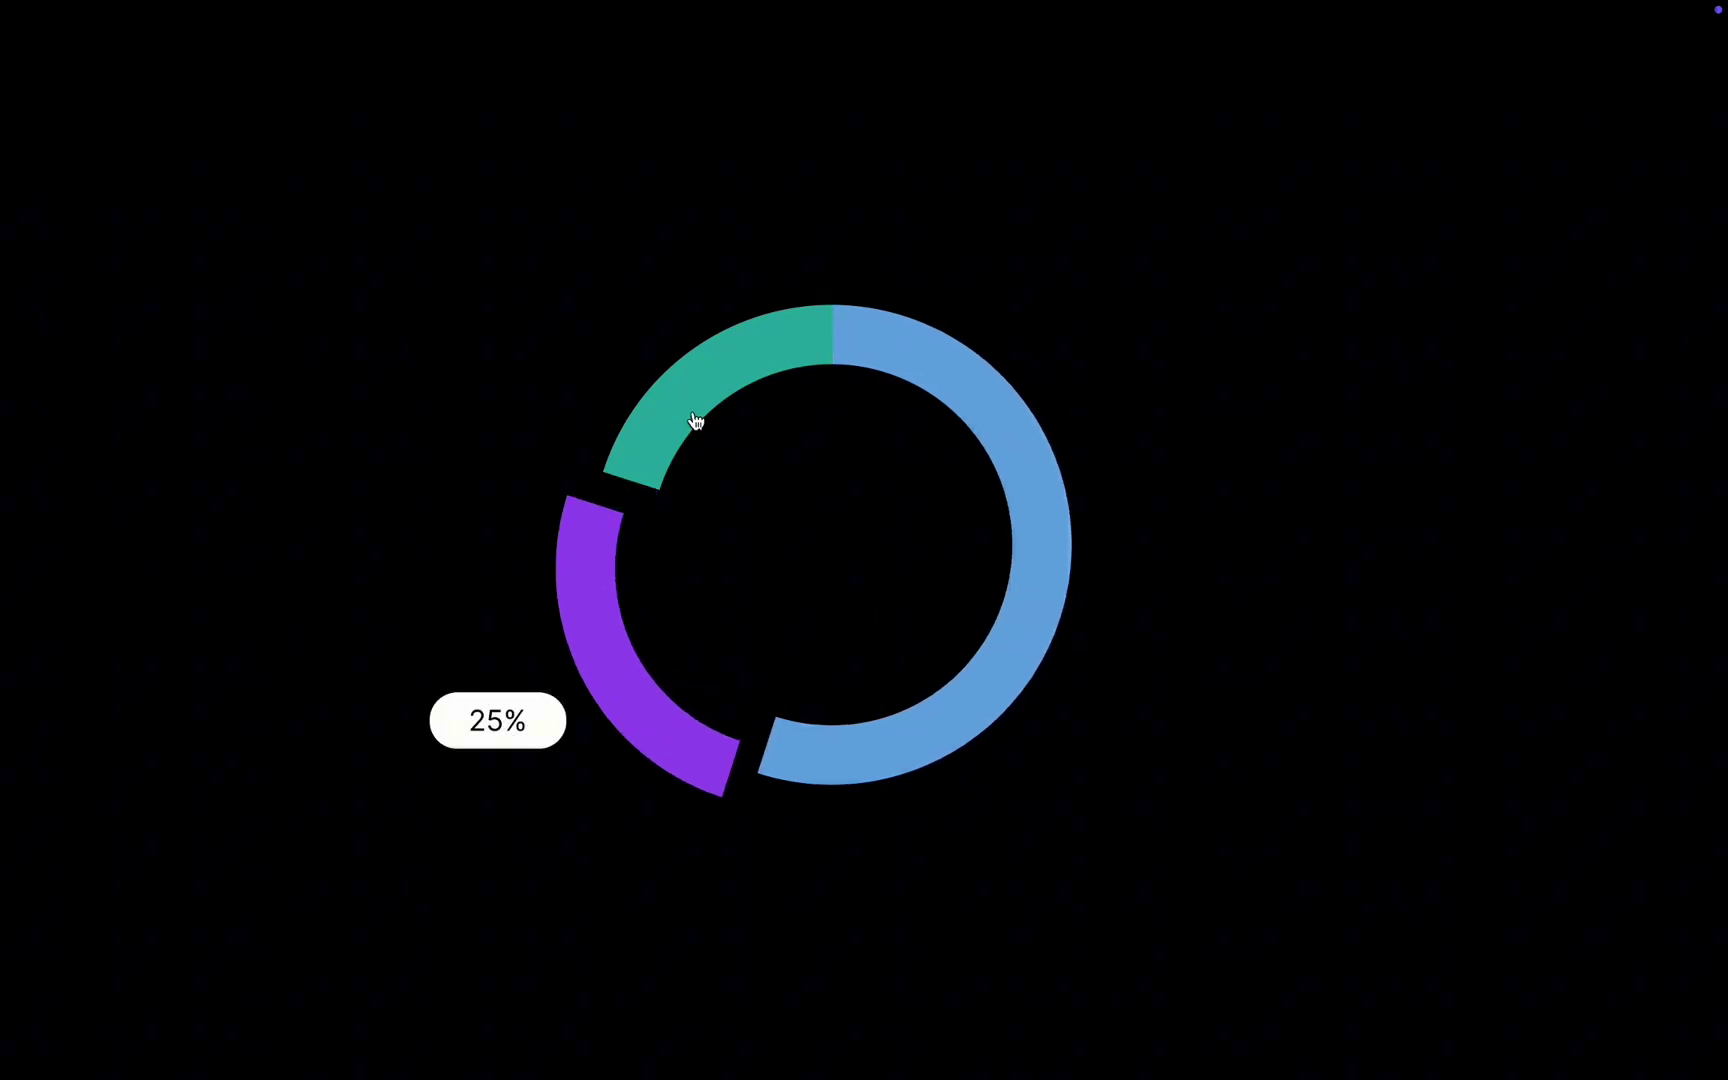
- Pop out the green slice in the donut chart preview, then return to the Figma file
click(694, 418)
click(838, 515)
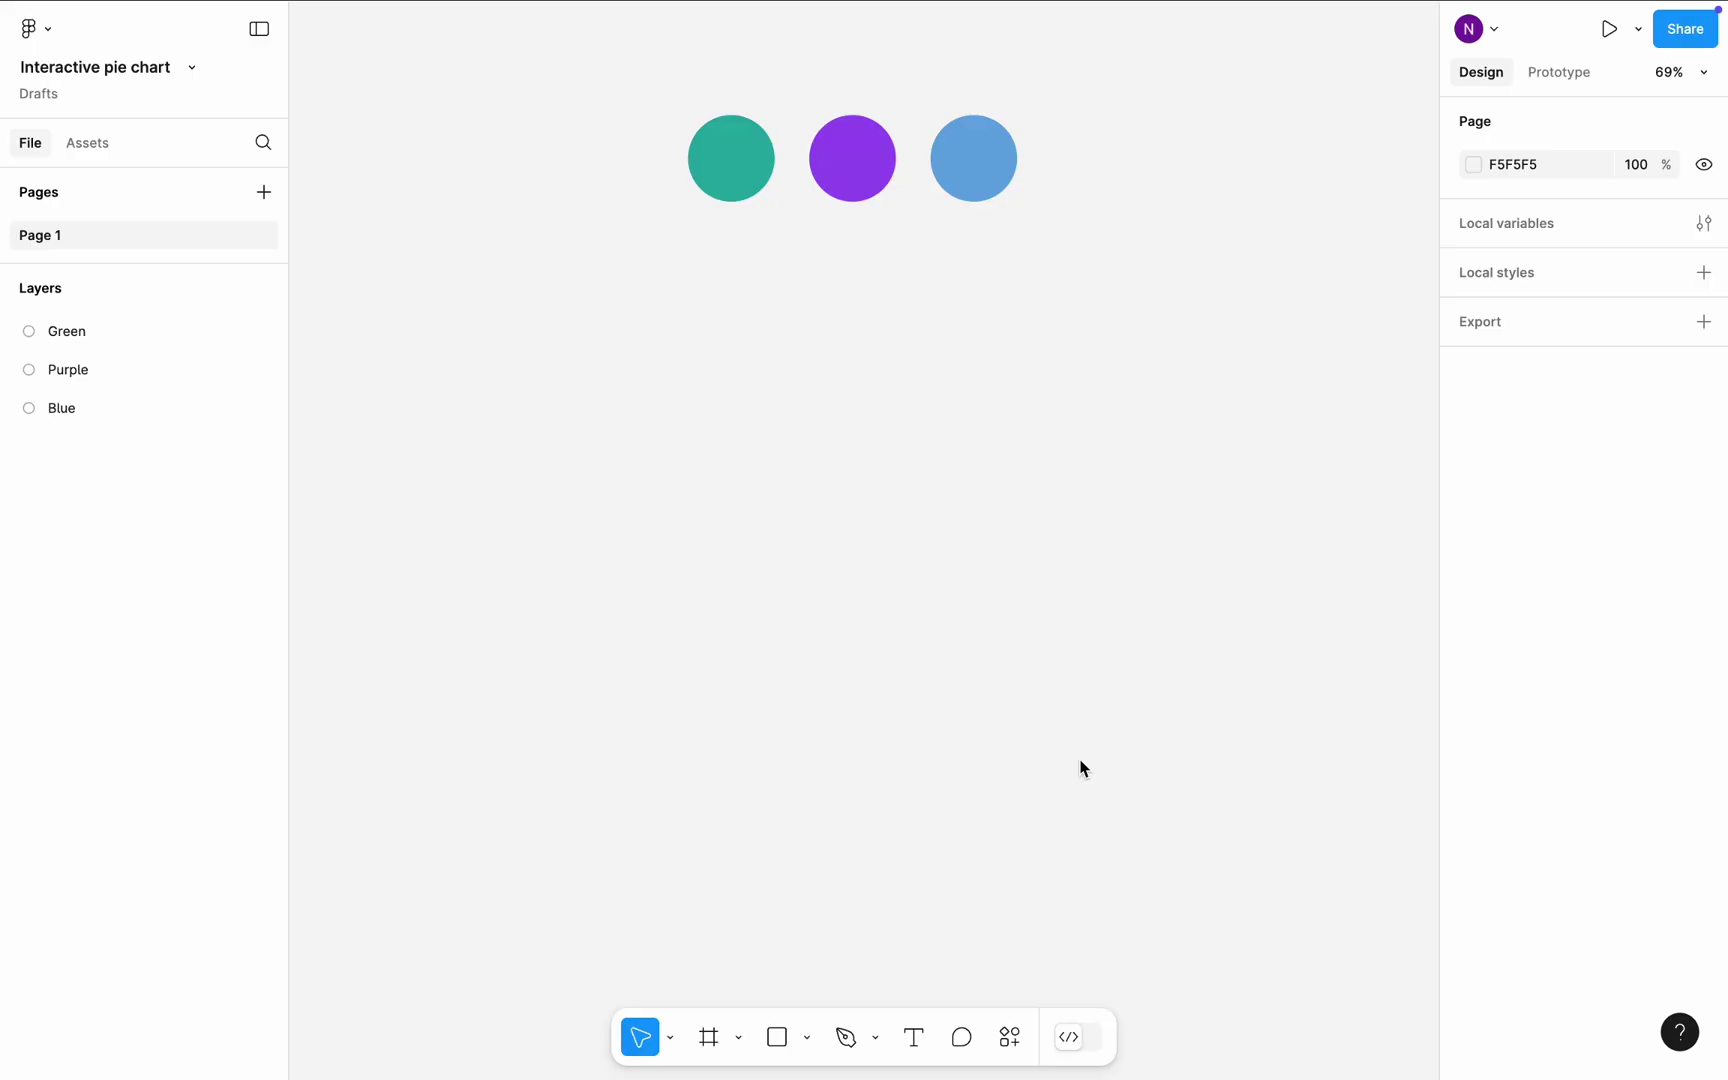
- Draw an ellipse below the coloured circles and size it to 400 × 400
click(806, 1037)
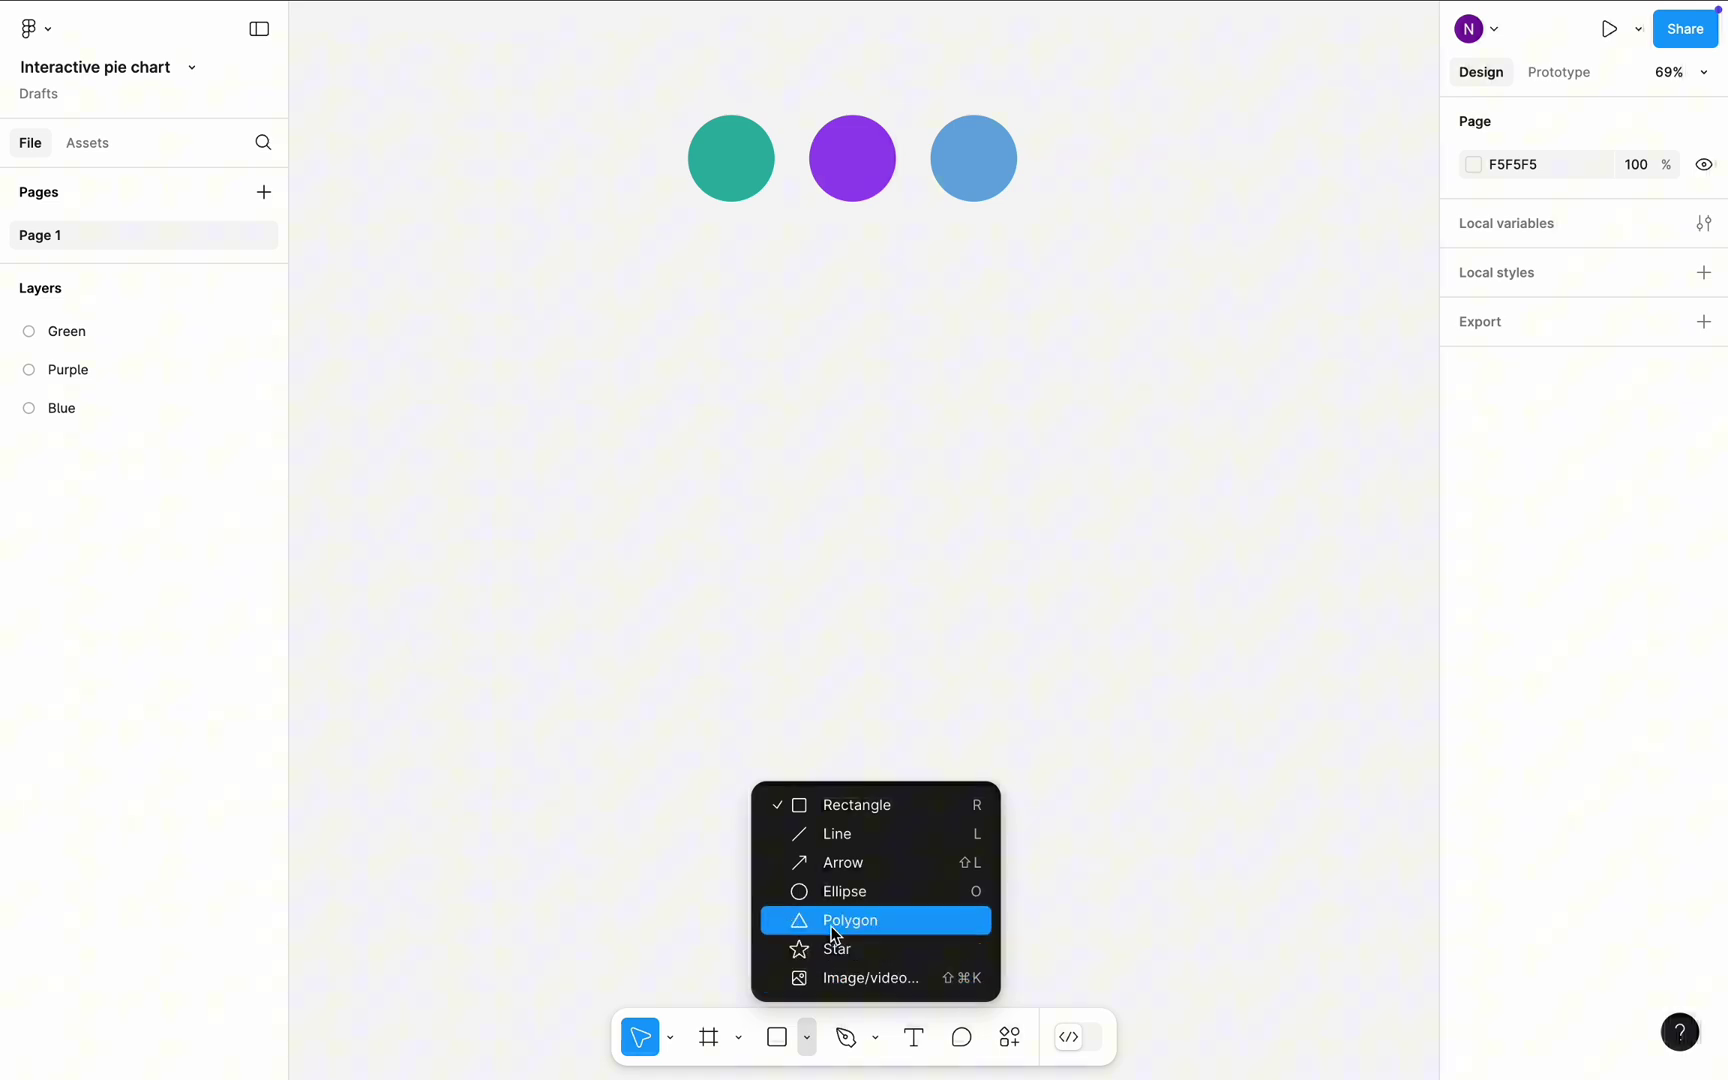
click(835, 895)
drag(686, 412, 1017, 779)
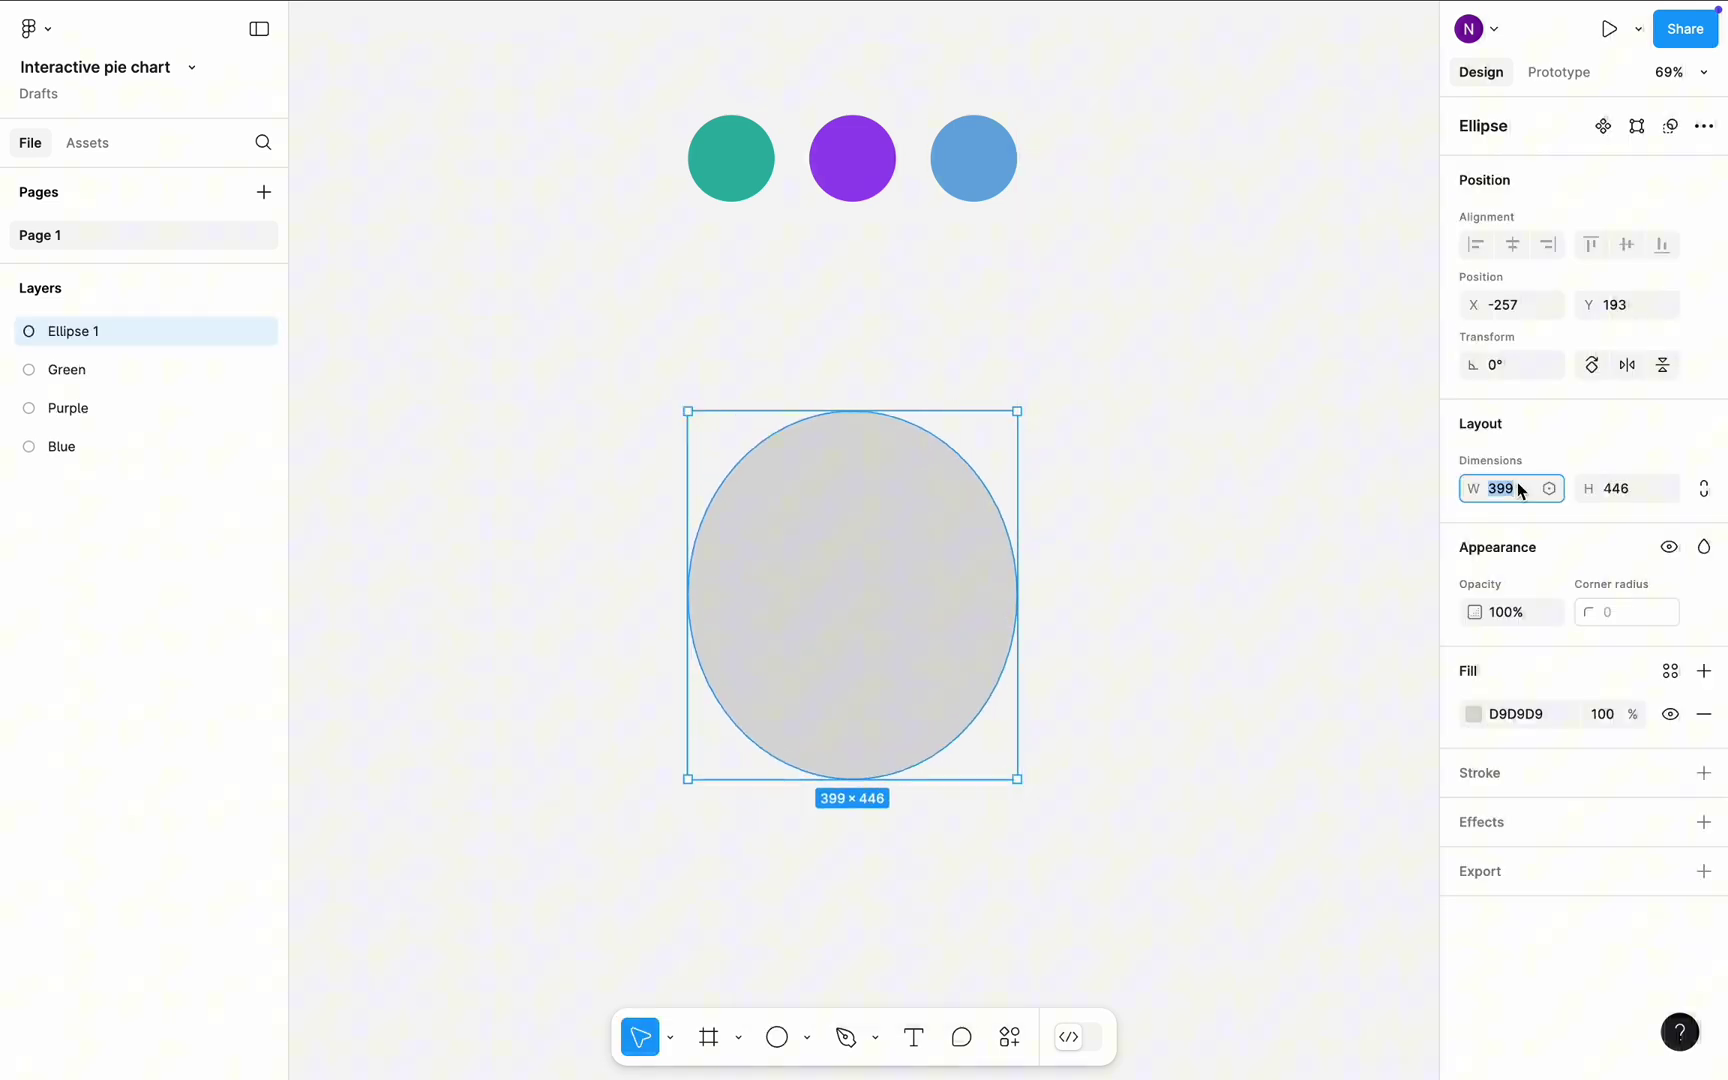
text(400)
key(Tab)
text(400)
key(Return)
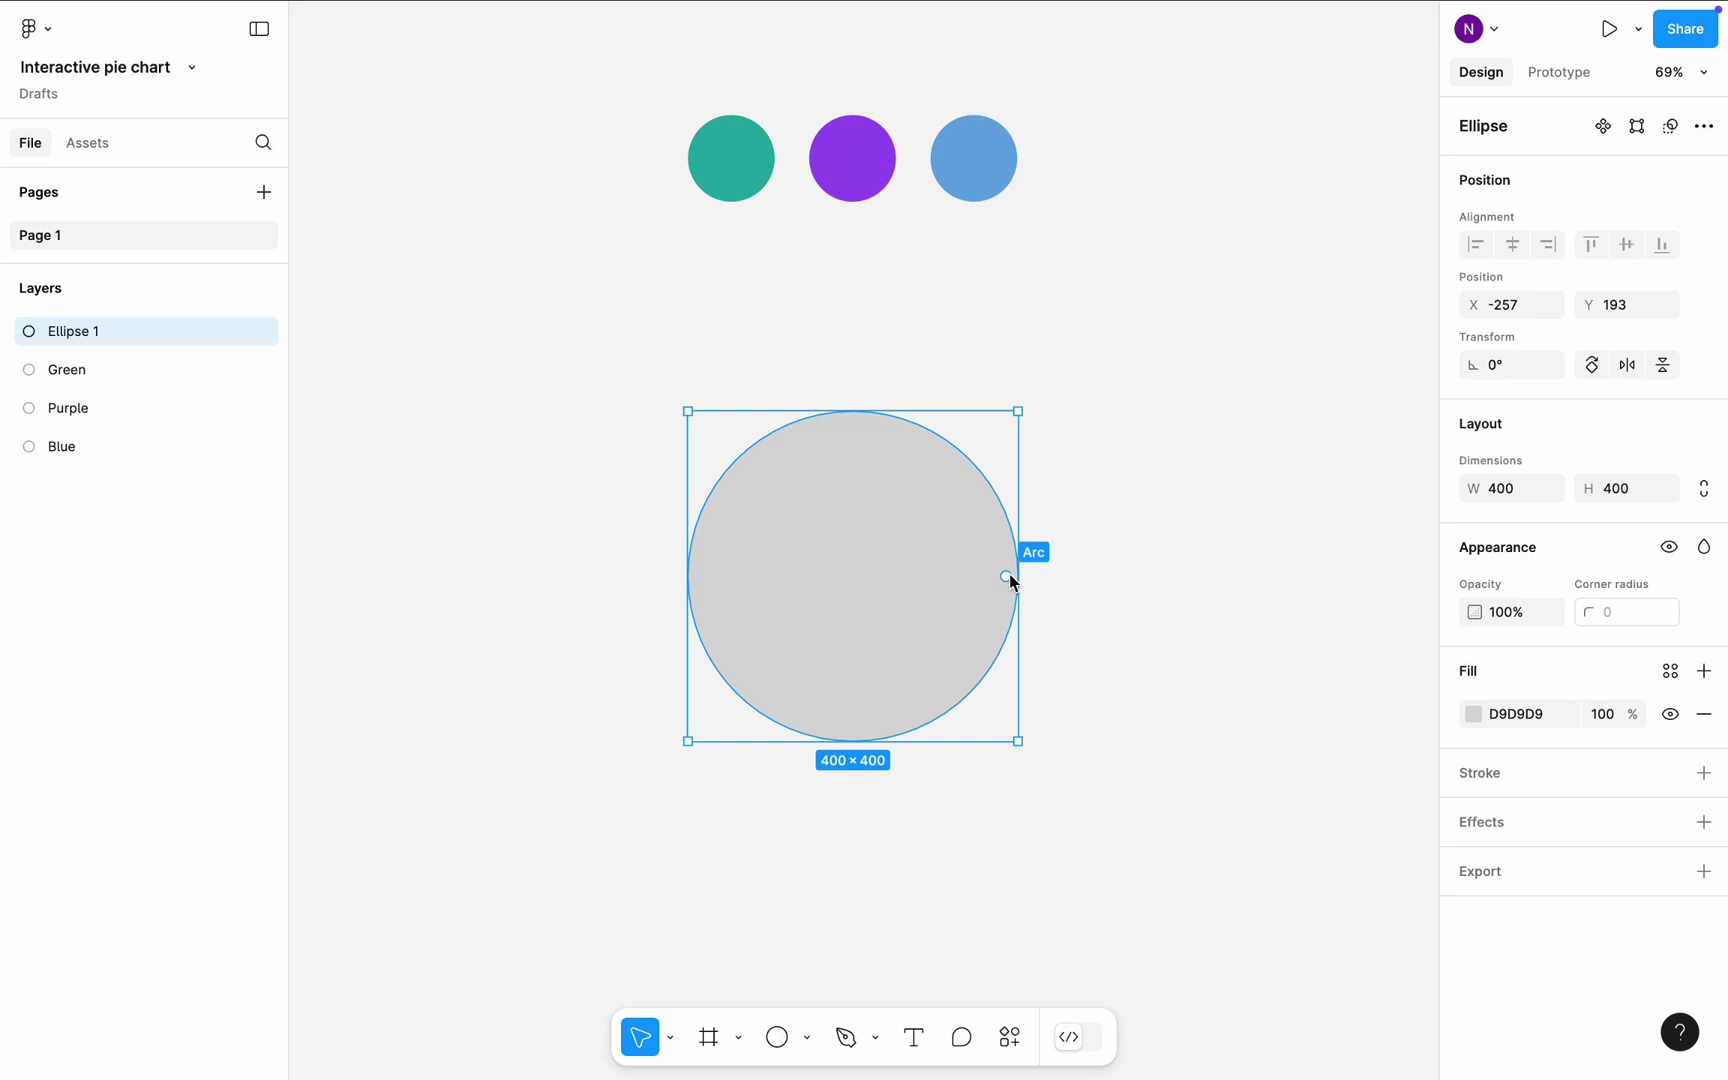
- Open a wedge in Ellipse 1's arc and hollow it into a ring with a 75.25% inner ratio
drag(892, 579, 855, 585)
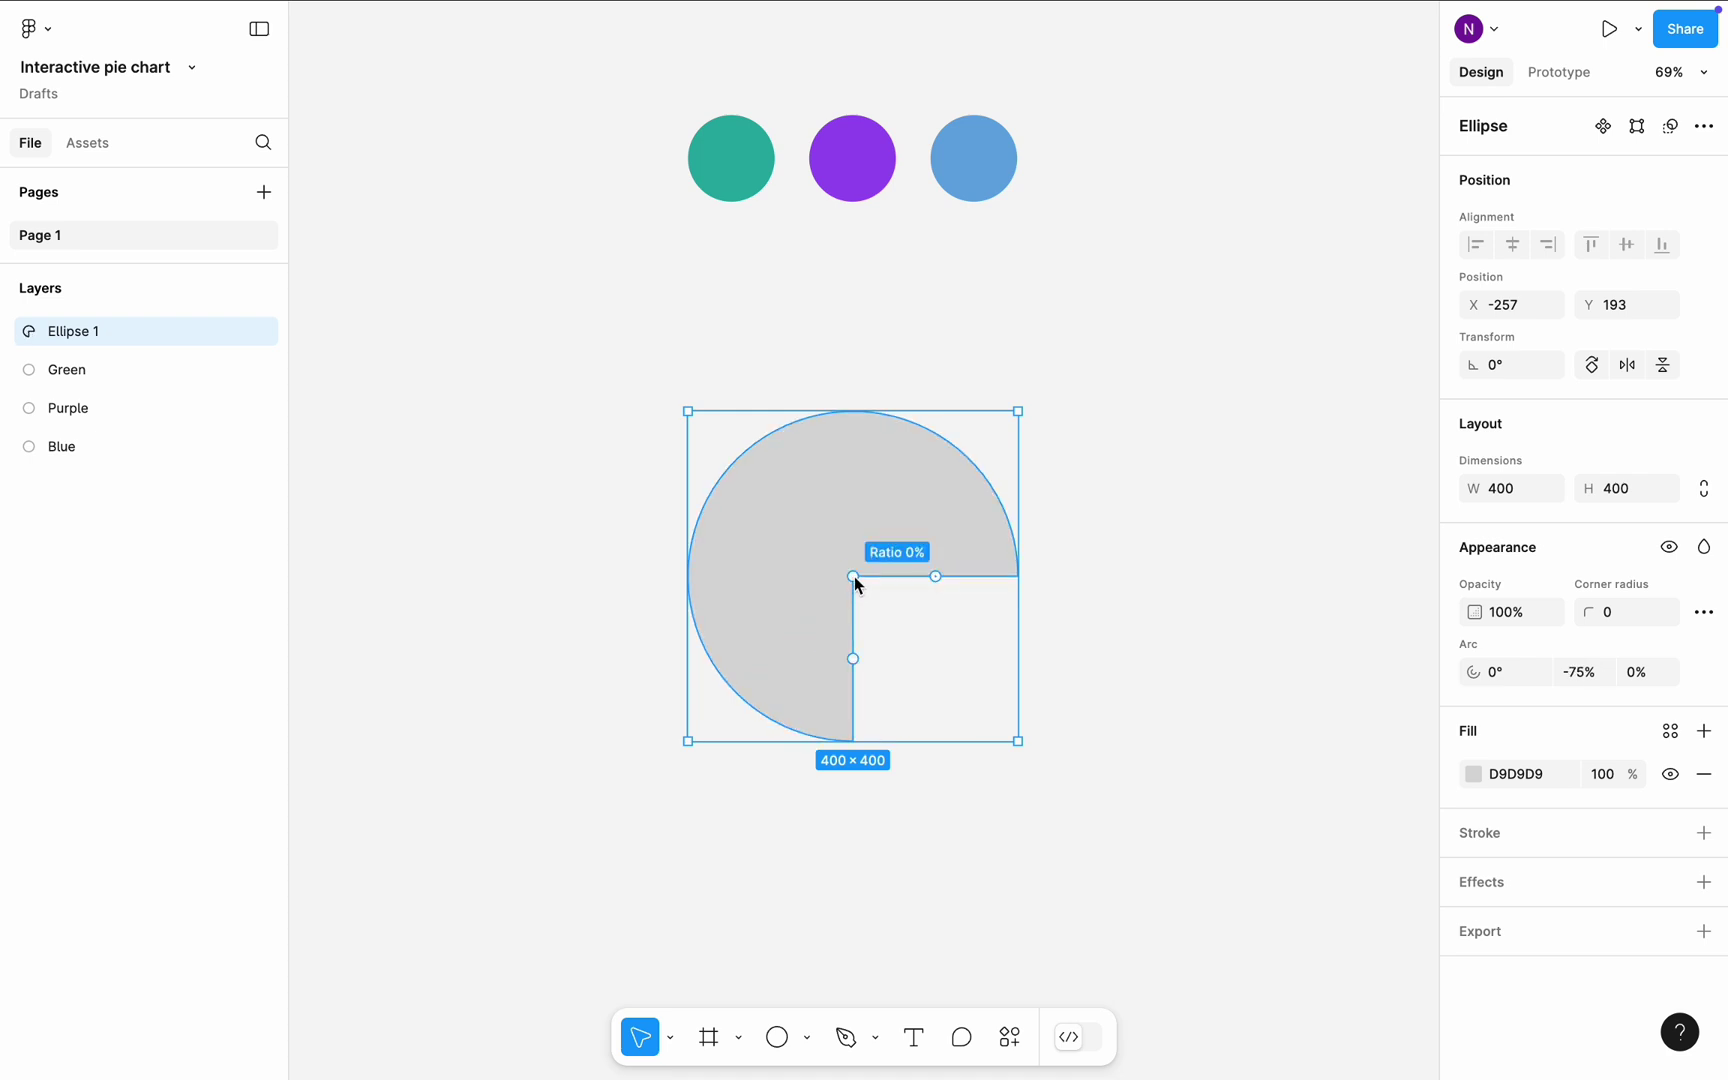
drag(855, 576, 740, 526)
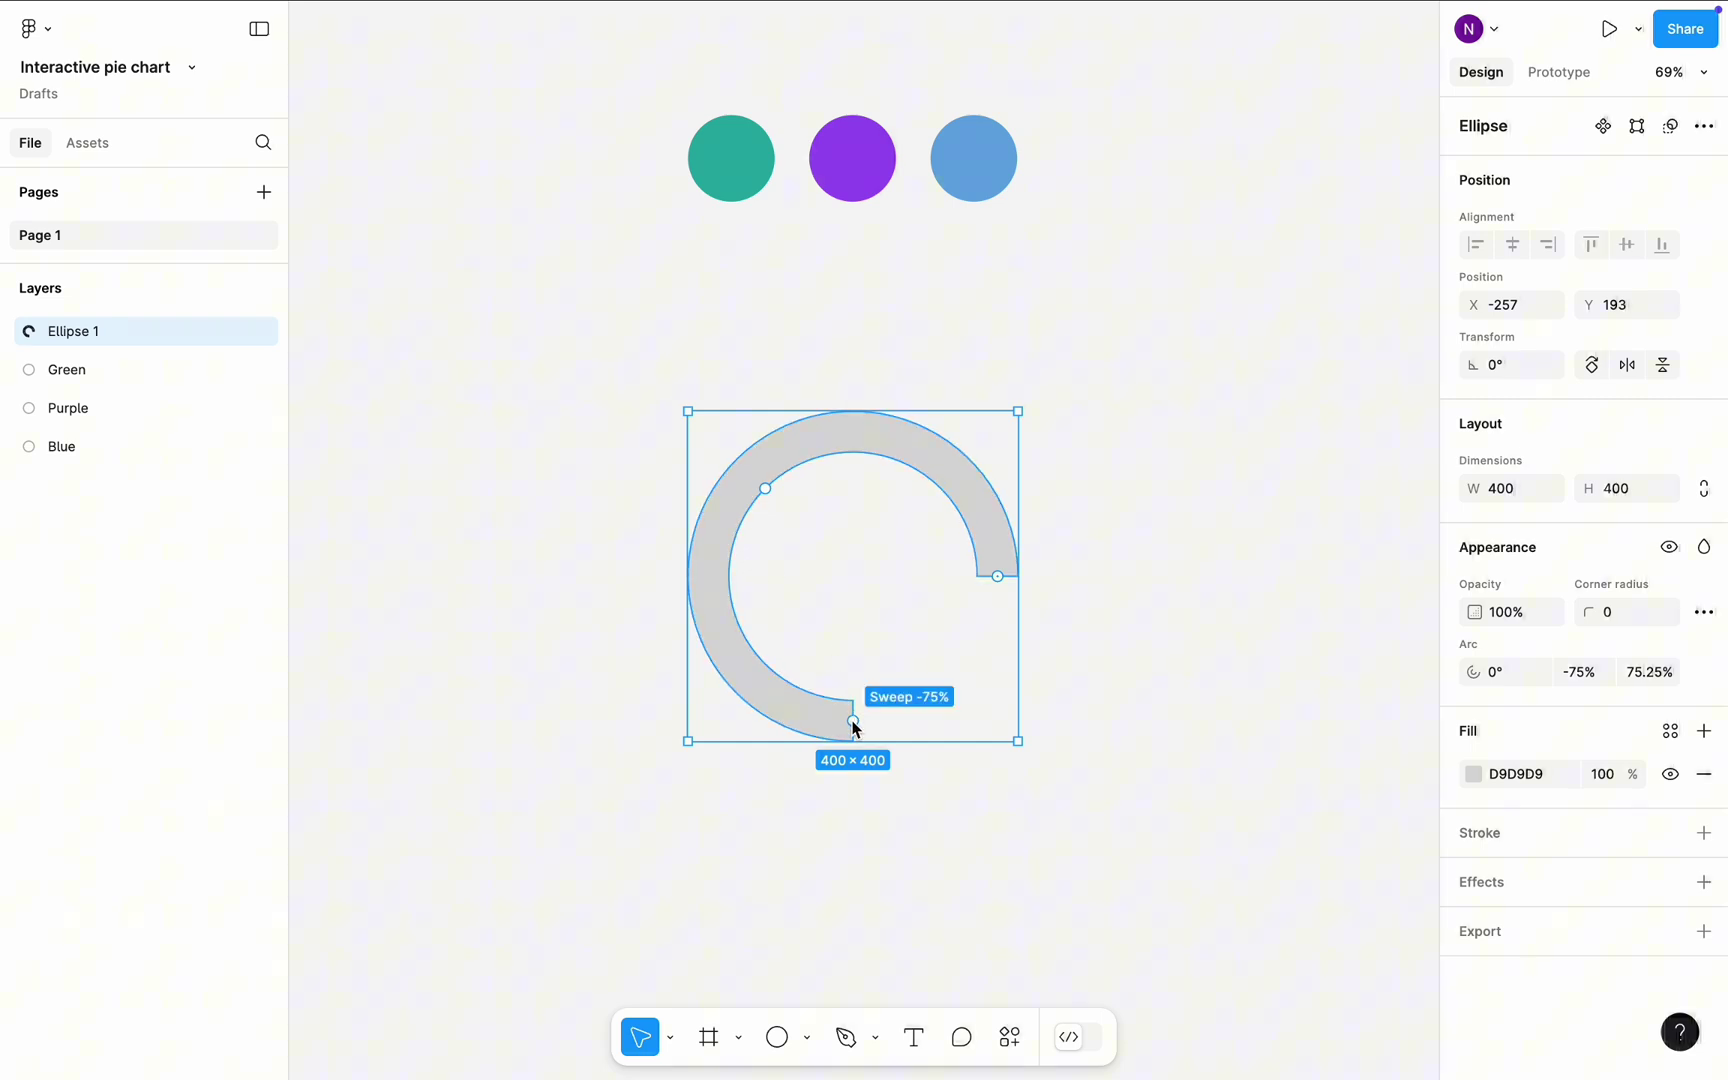
- Adjust the ring's arc handles so it starts at -90° and sweeps about 22%
drag(853, 720, 771, 679)
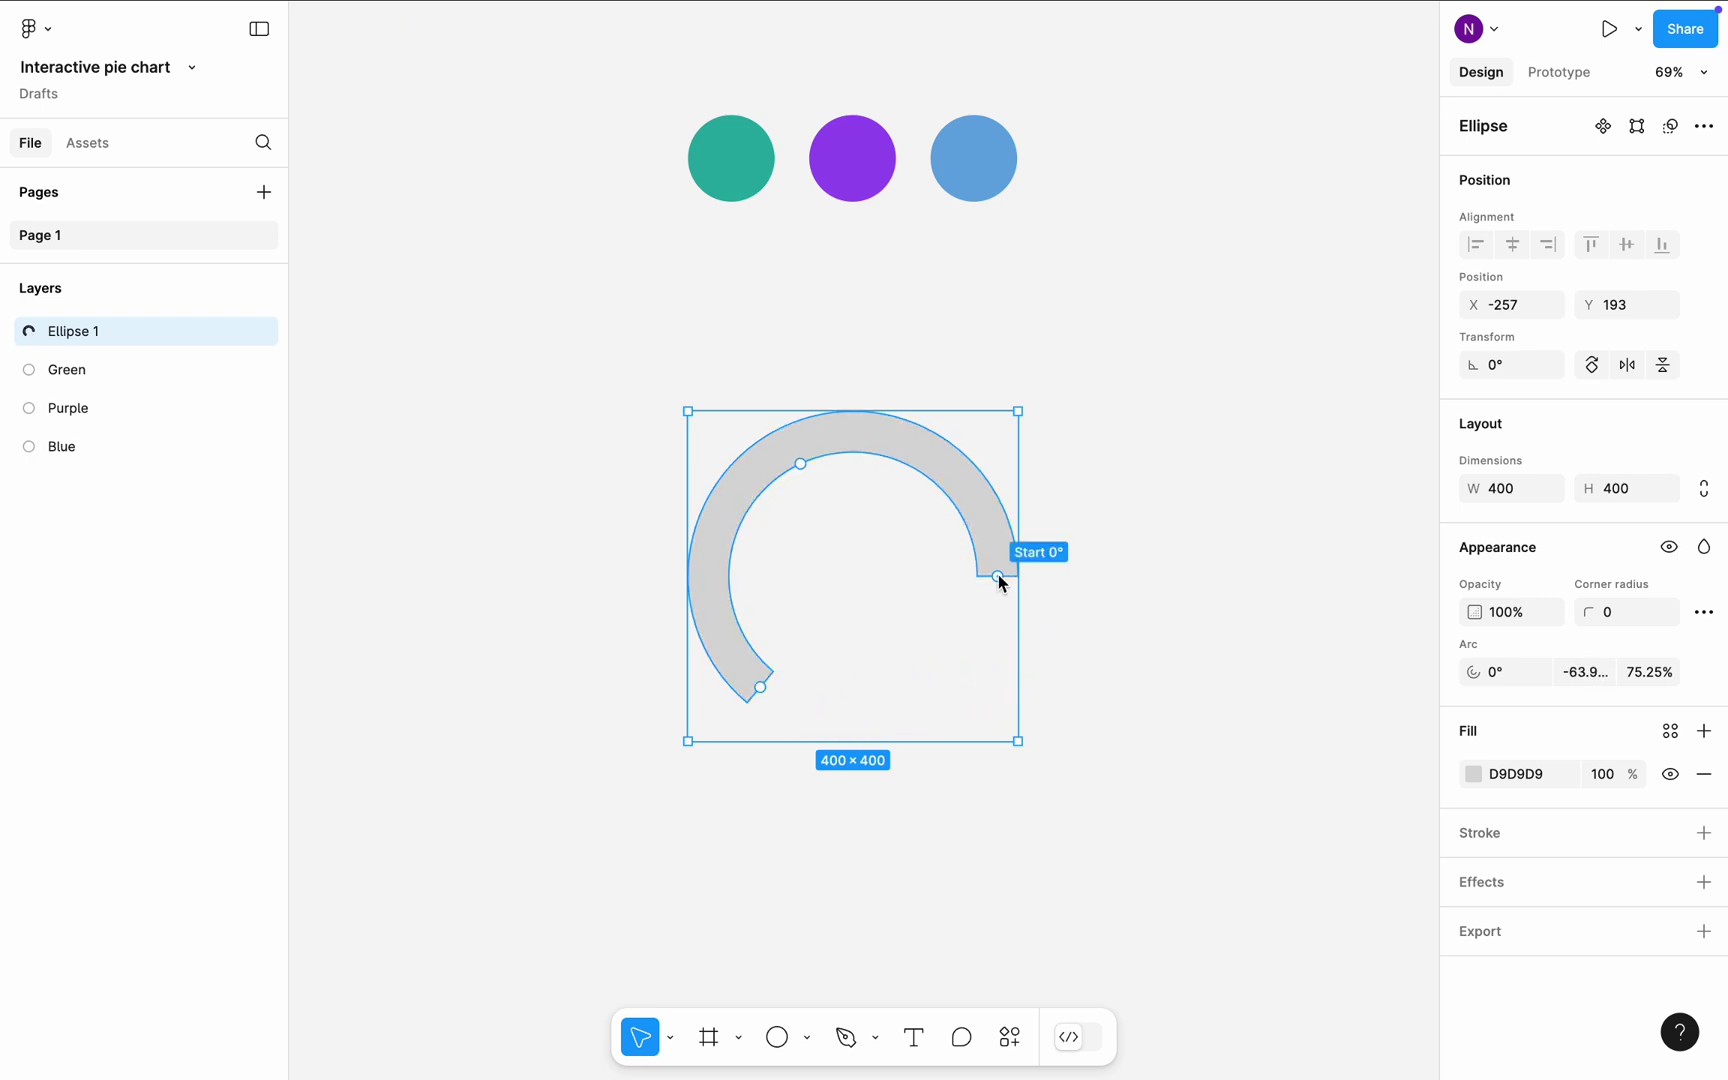
drag(998, 576, 860, 450)
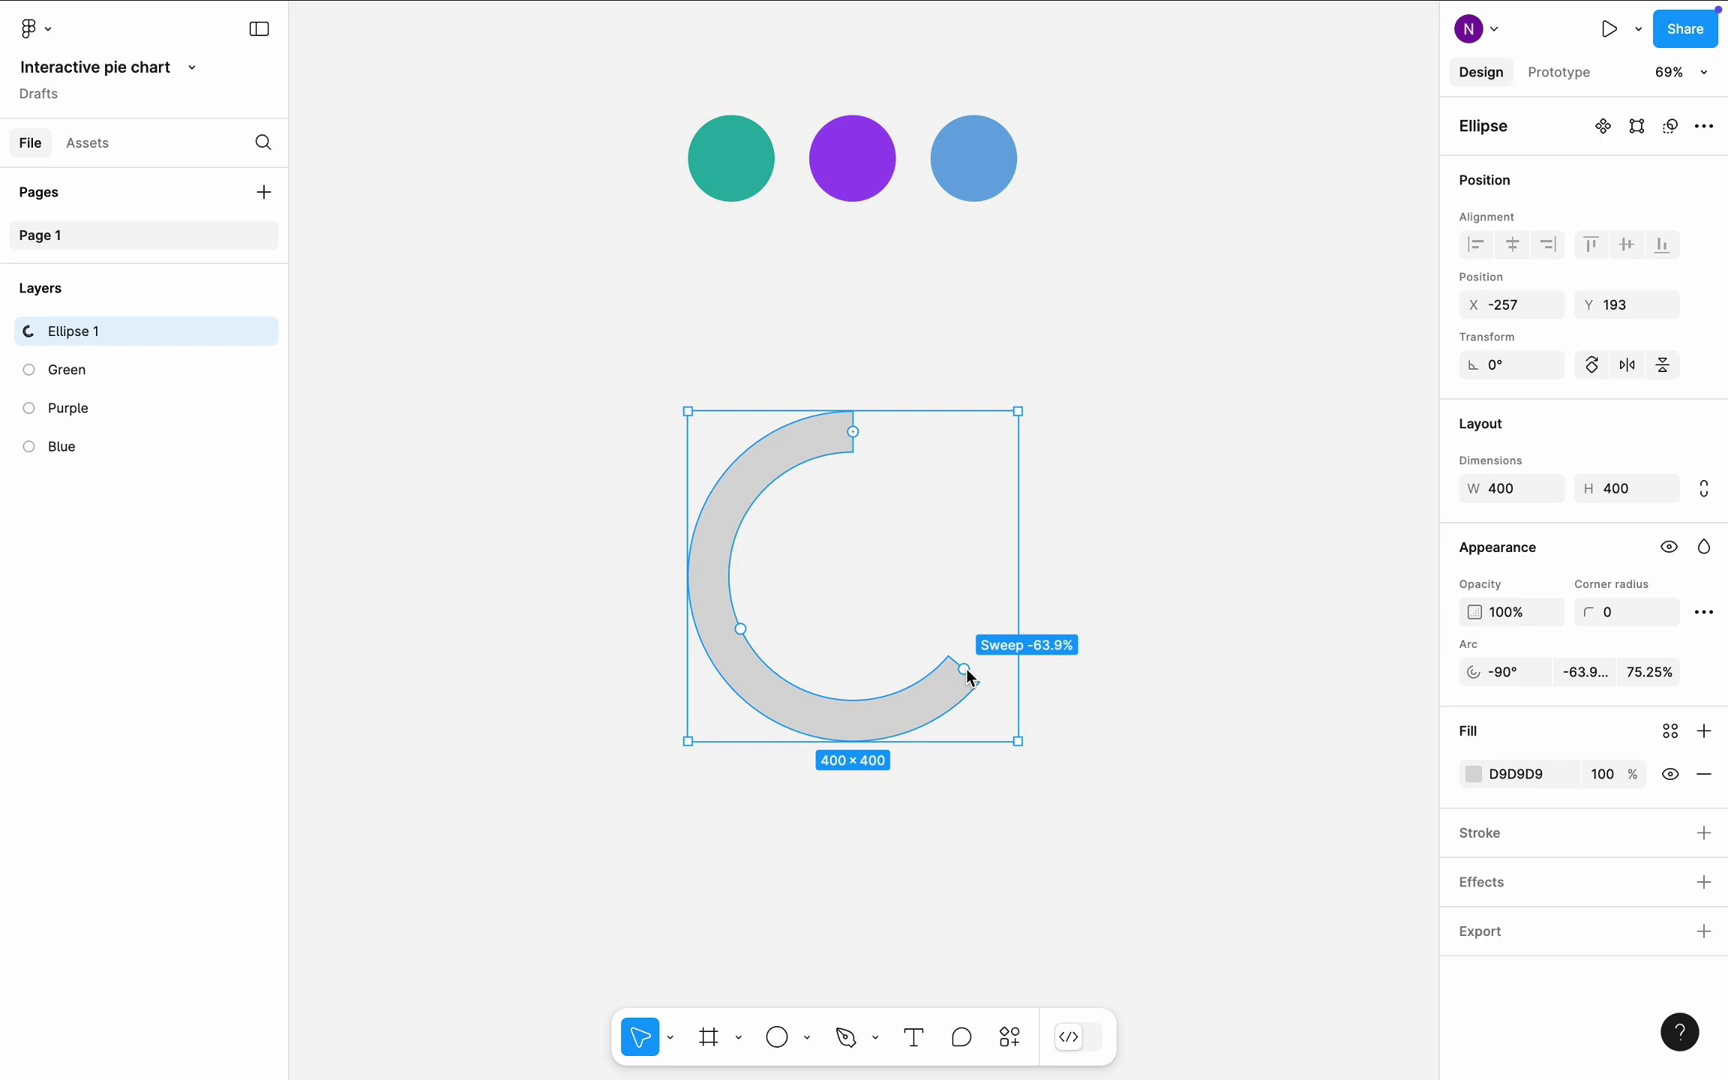
drag(968, 677, 860, 507)
drag(859, 437, 893, 526)
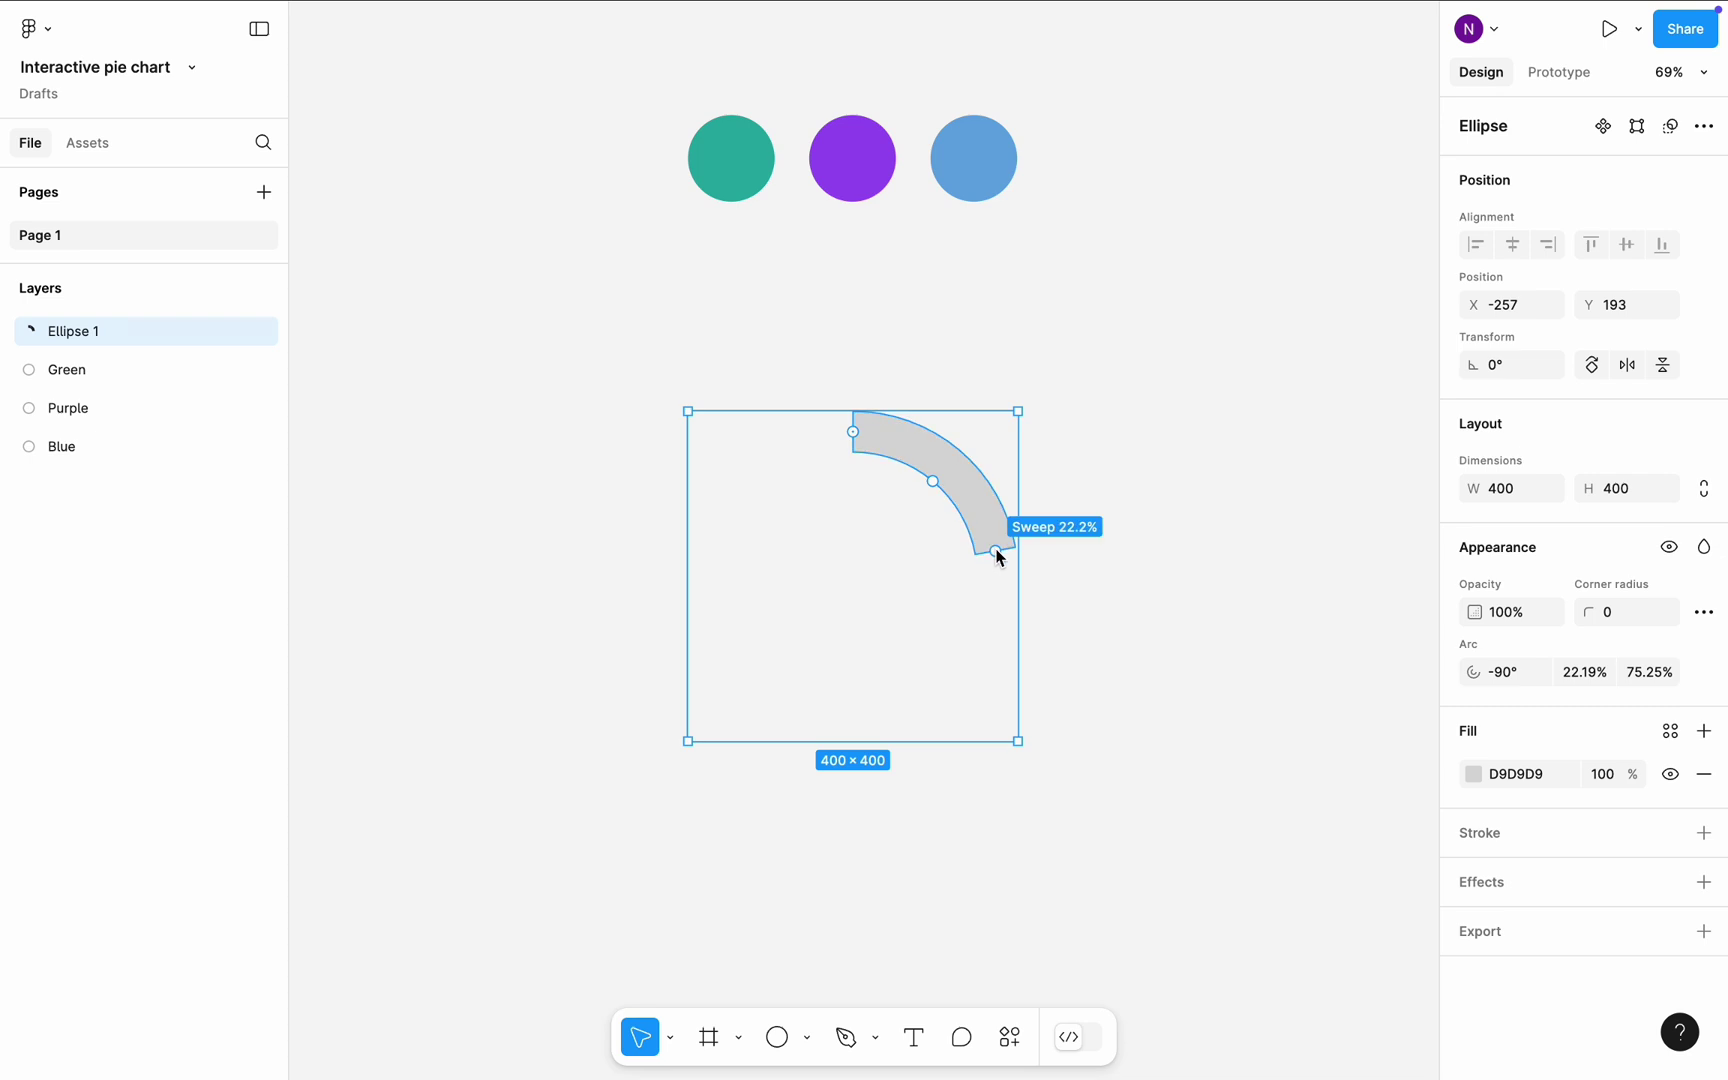
- Set the arc's sweep to exactly 55%
drag(998, 556, 820, 683)
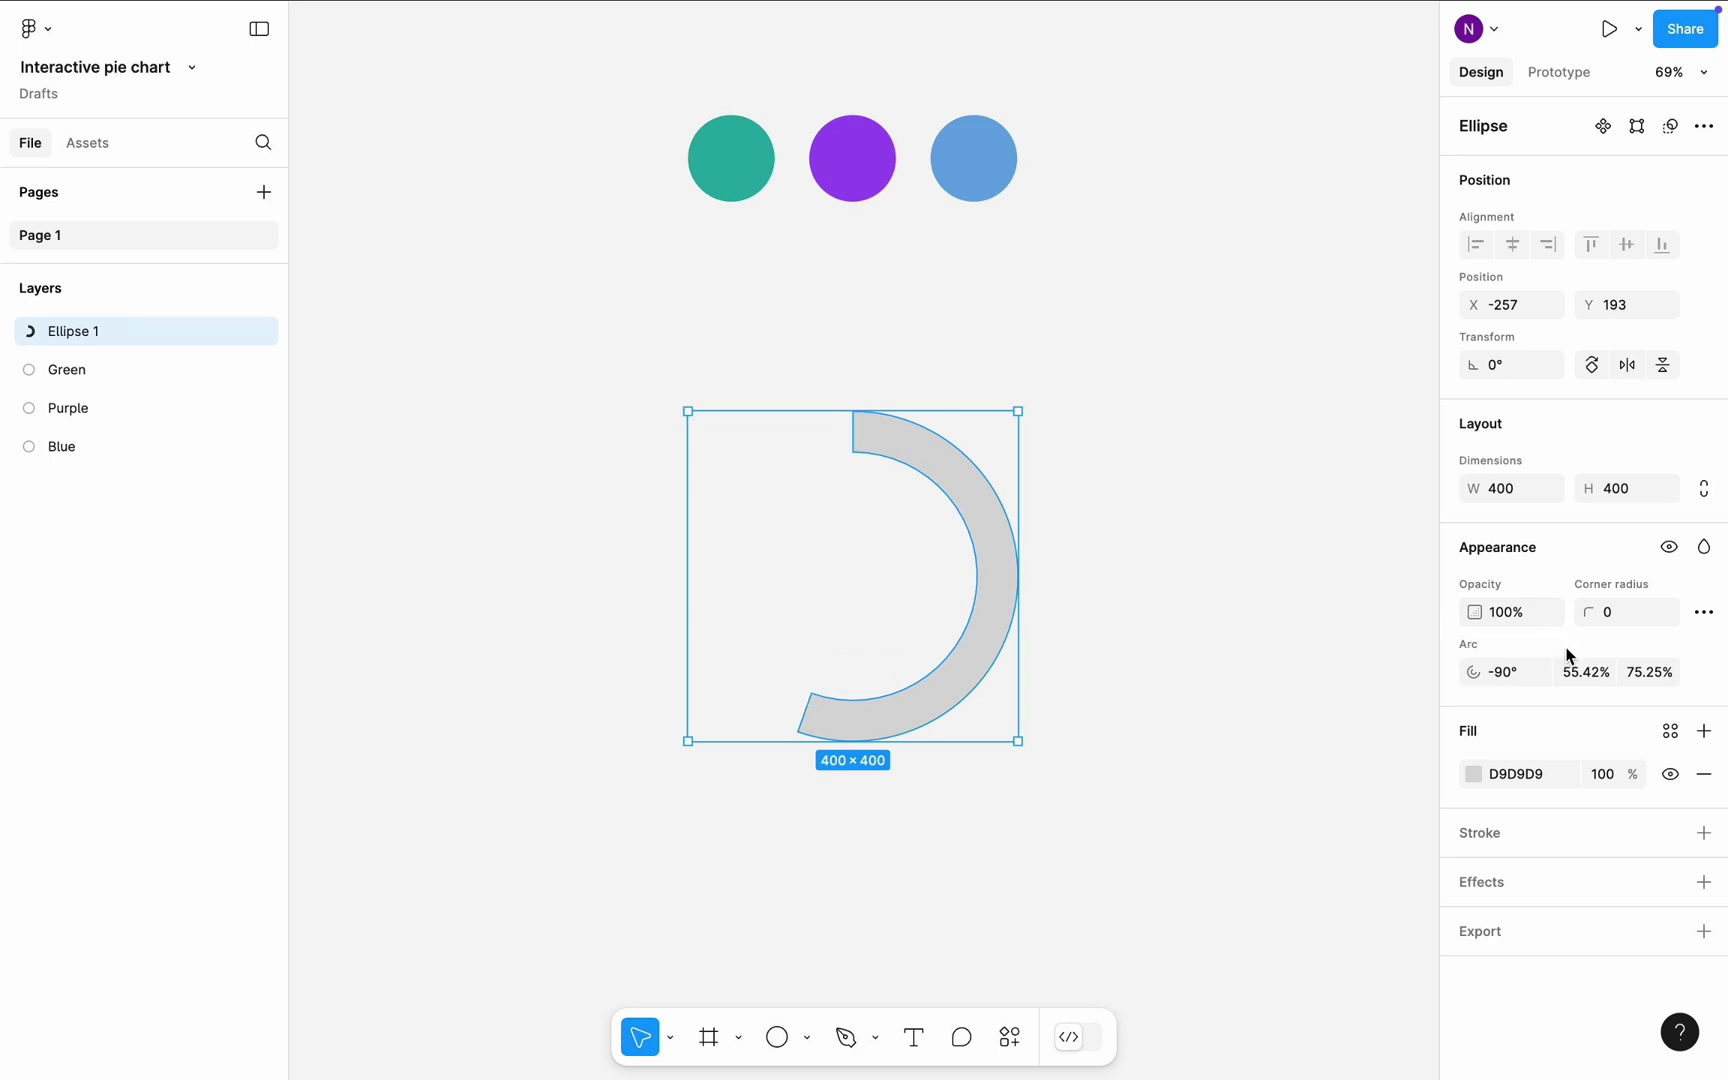
click(1590, 672)
text(55)
click(1301, 724)
- Fill the arc with the Blue circle's colour 66A8E3 using the eyedropper
click(990, 669)
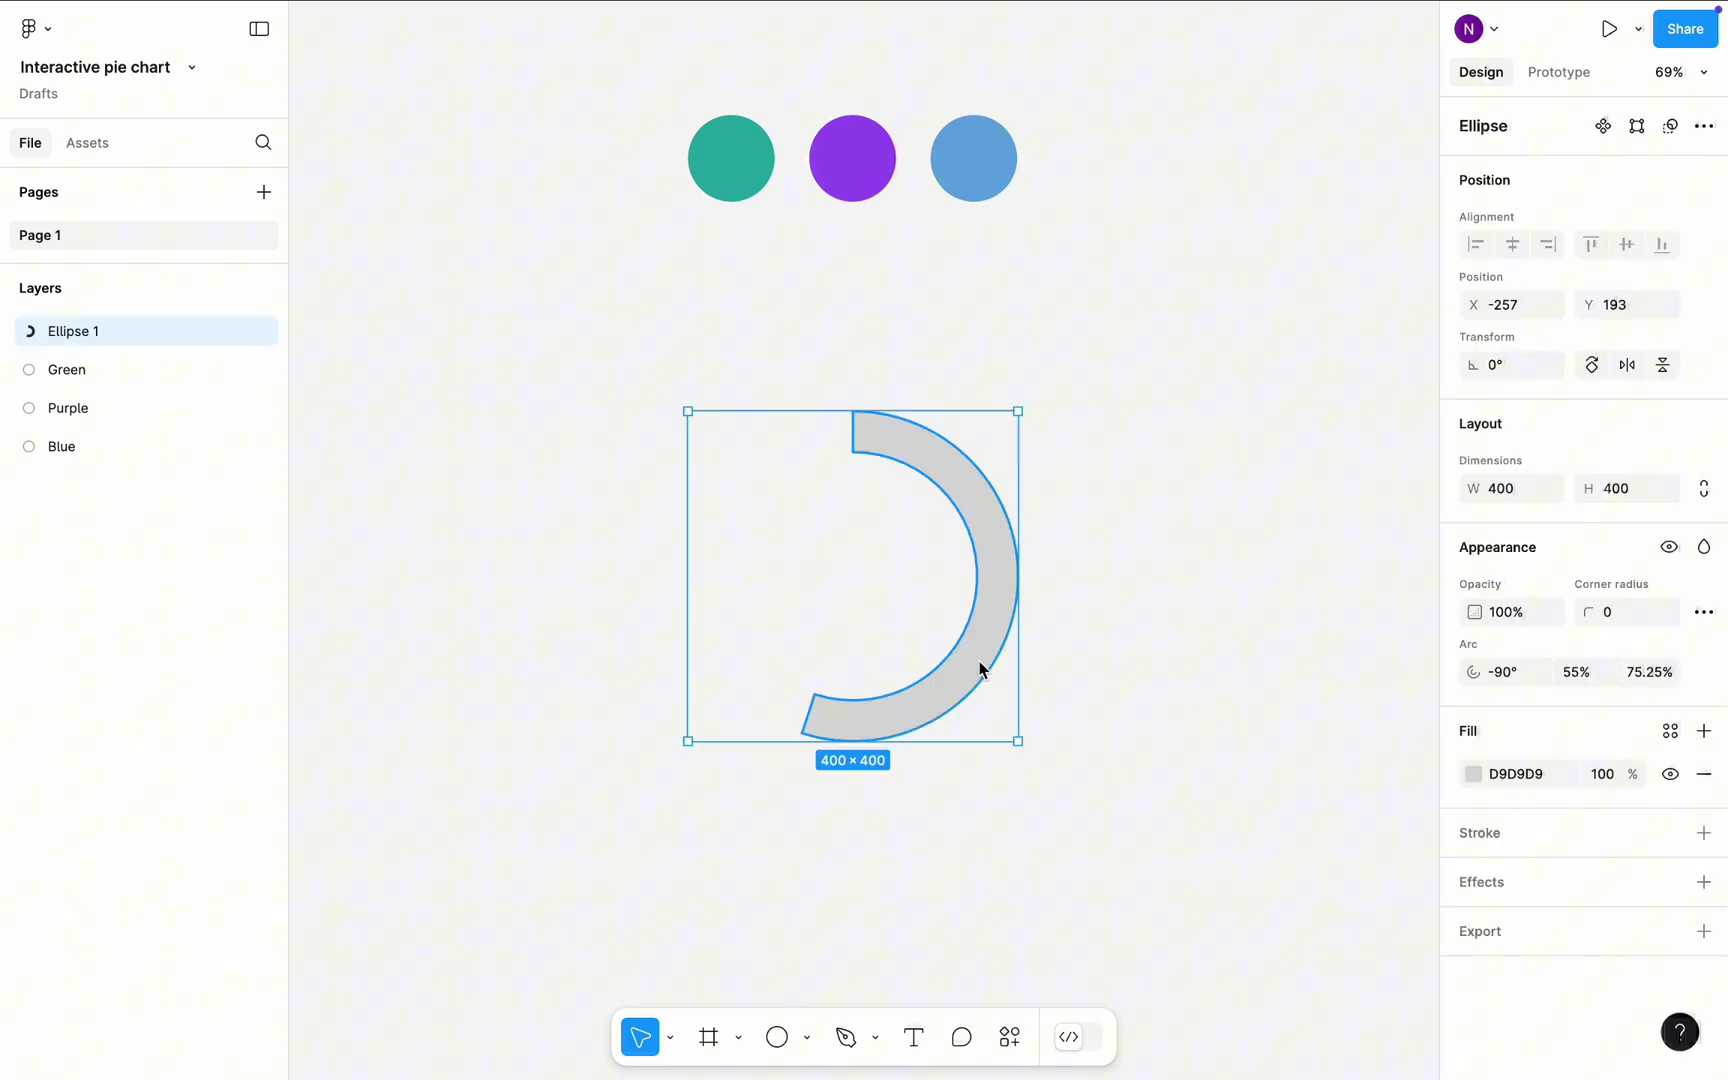
click(1481, 783)
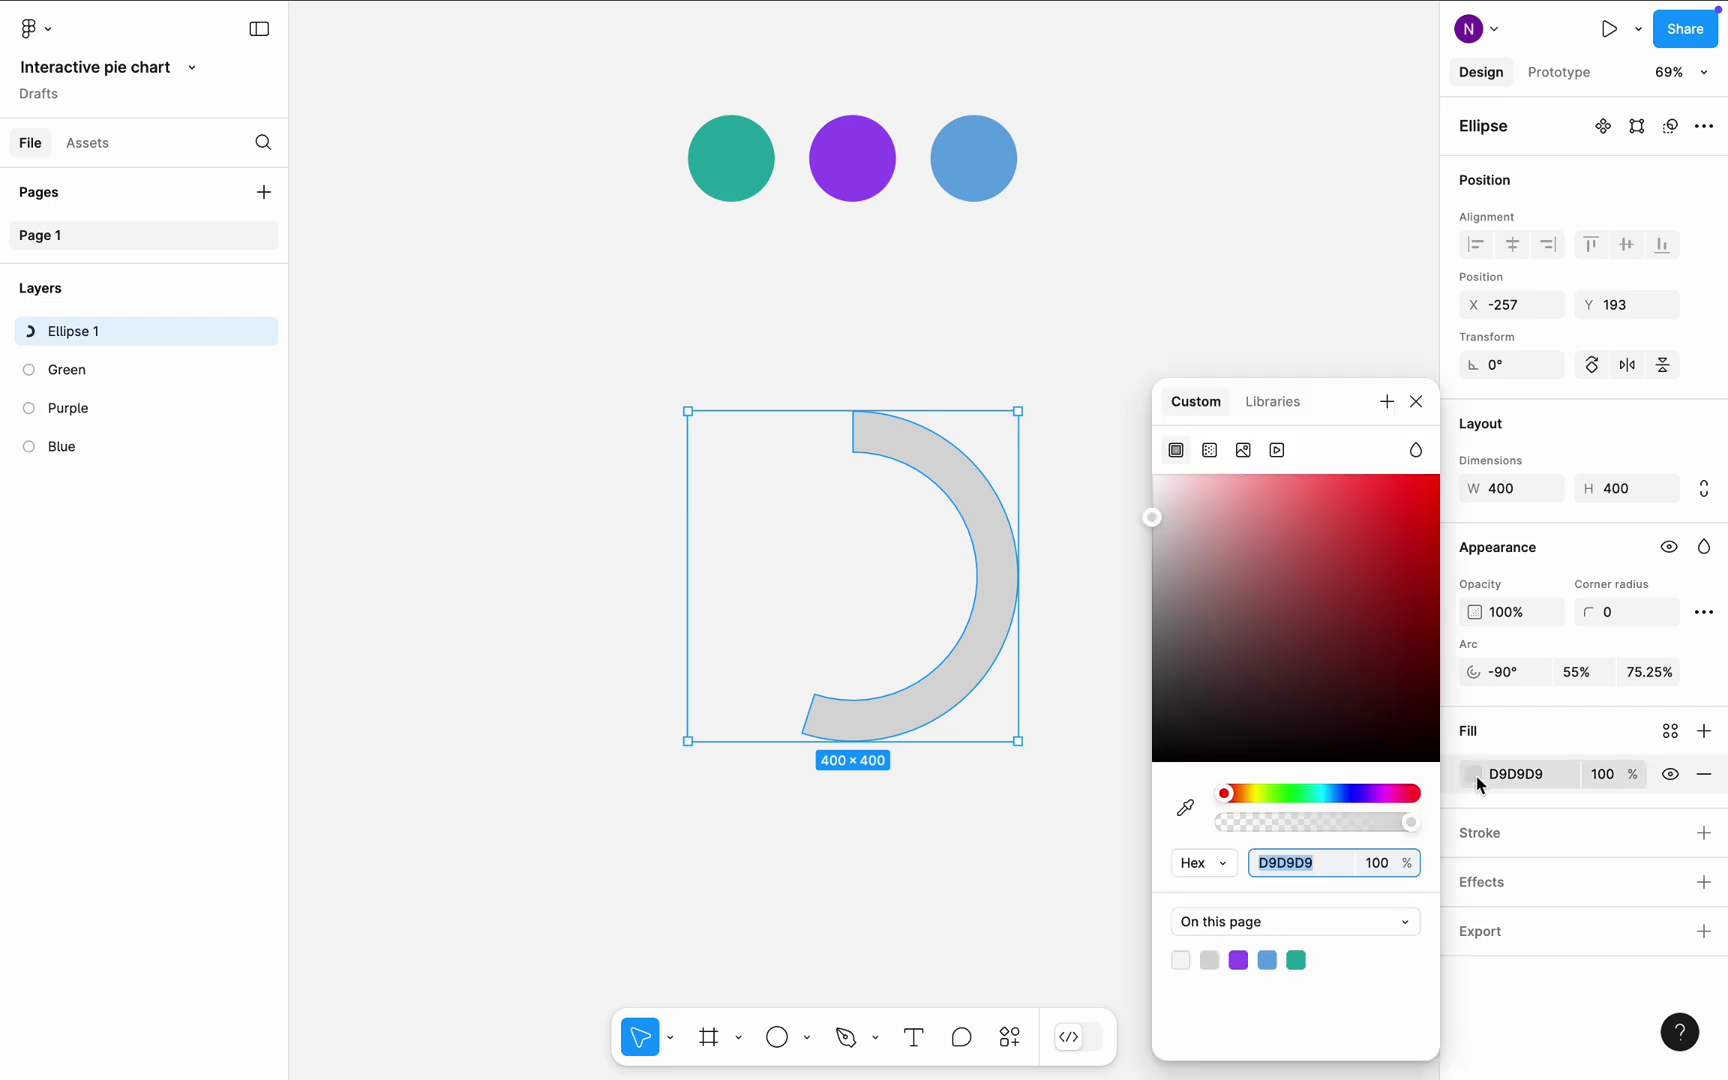
click(1185, 807)
click(978, 178)
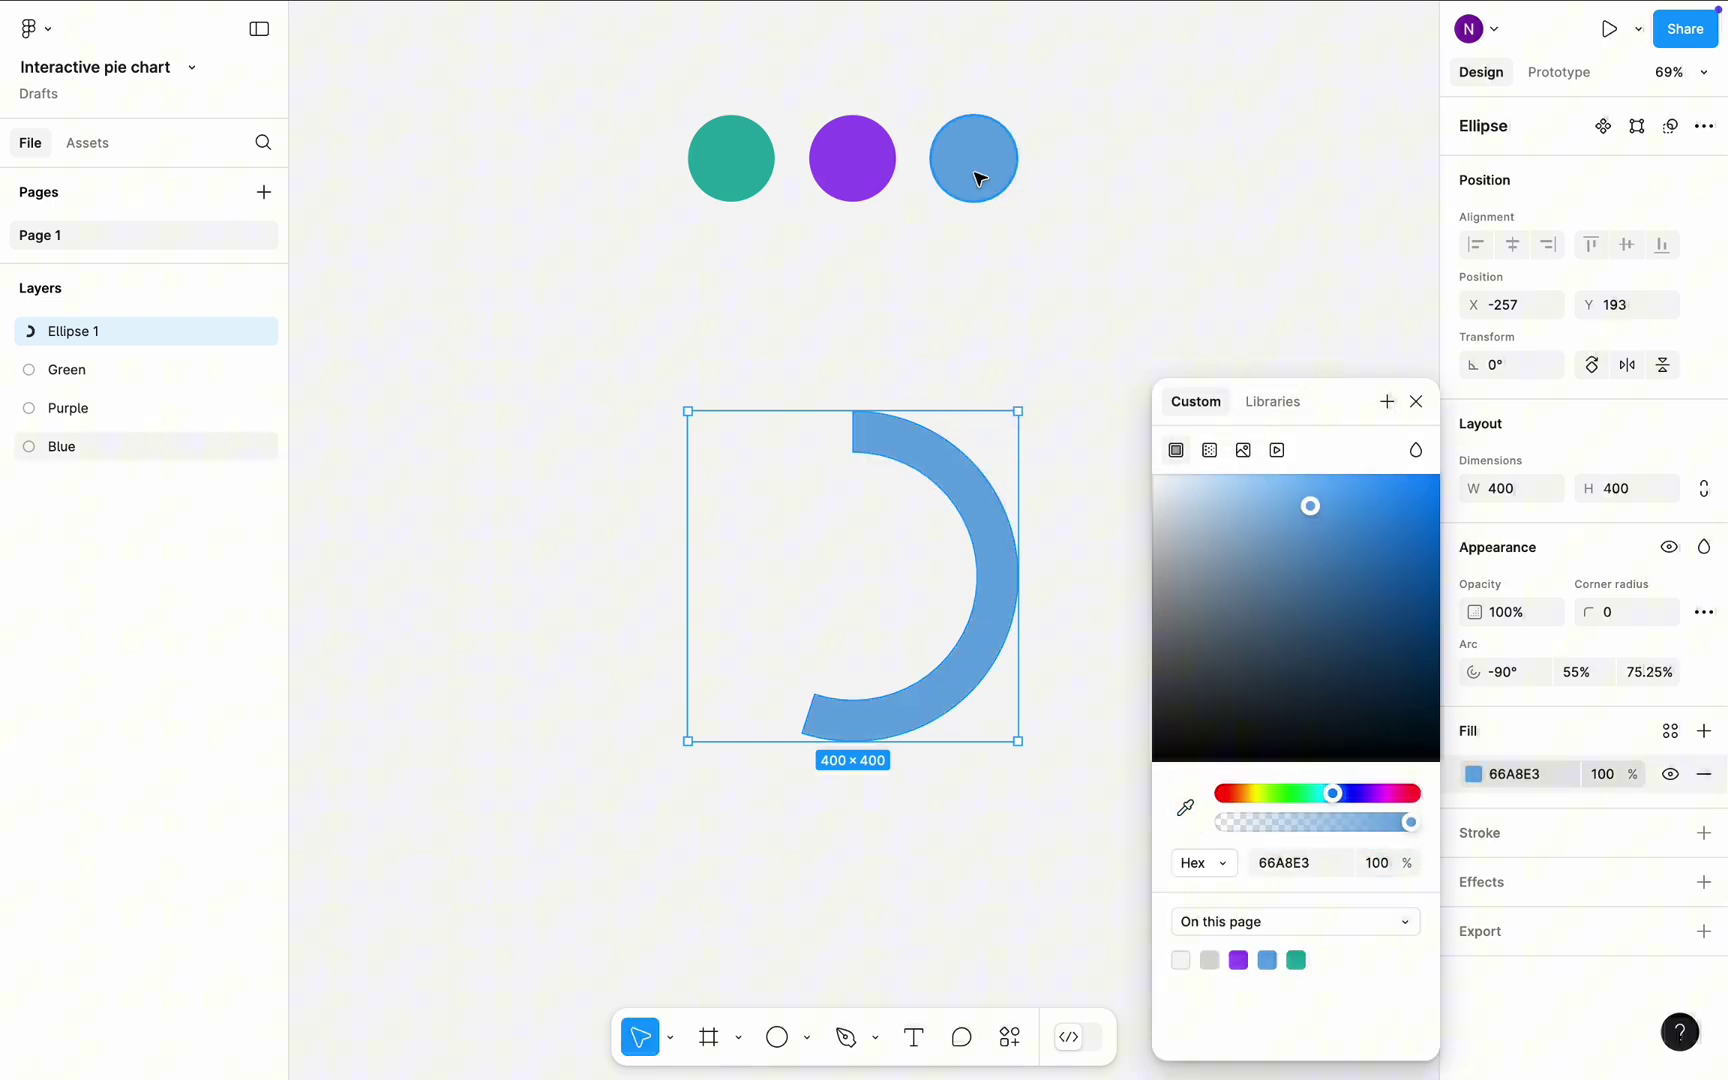
click(784, 316)
- Duplicate the blue arc and rotate the copy's start to where the blue arc ends
click(906, 458)
key(super+c)
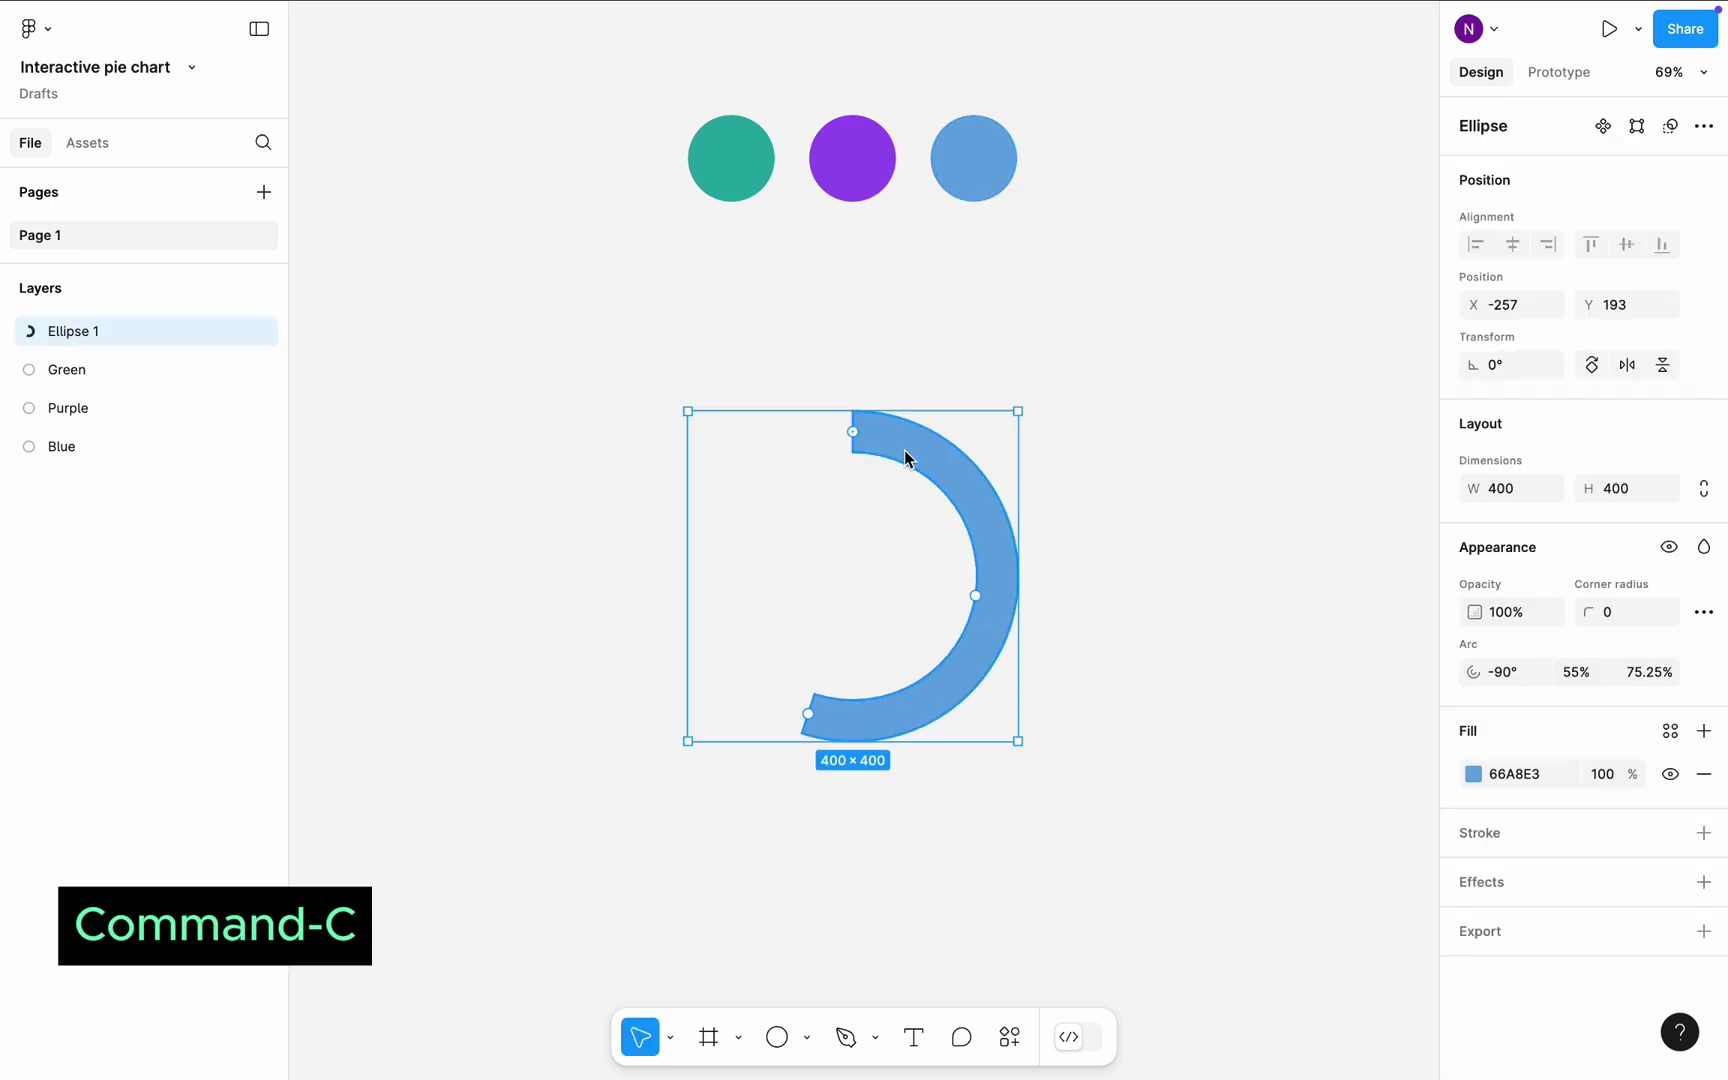
key(super+v)
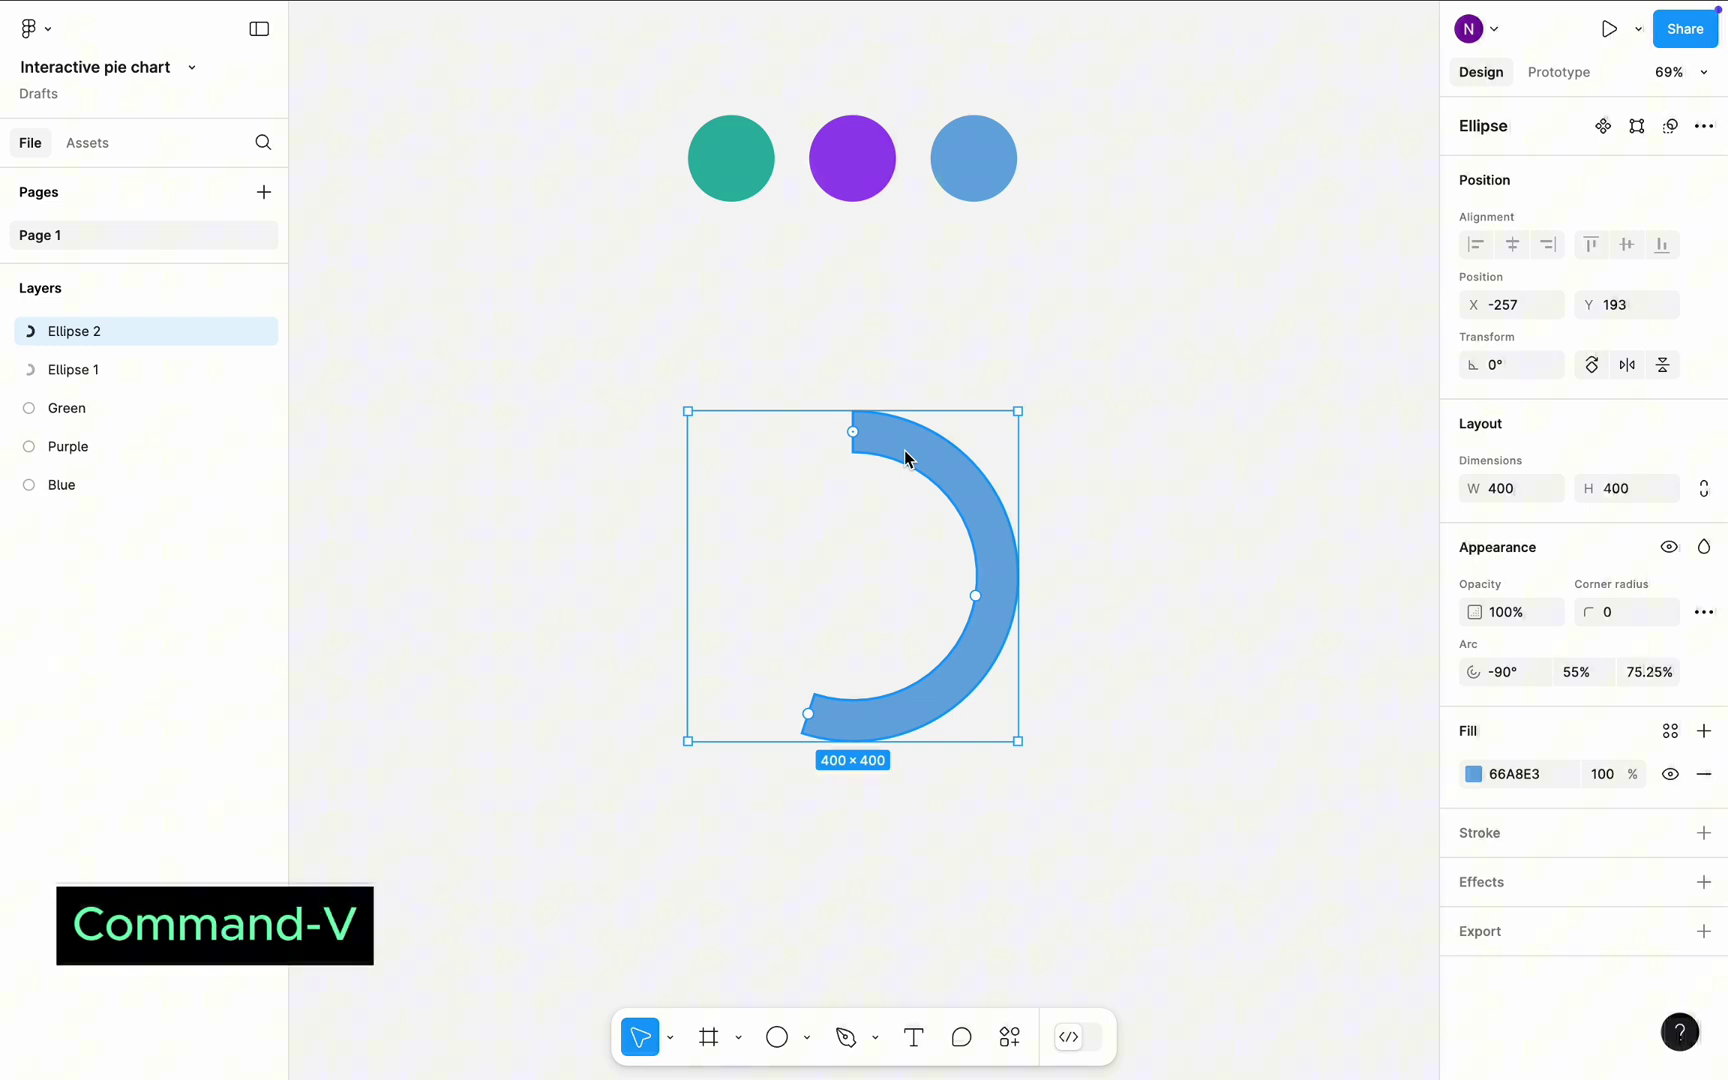
drag(857, 440, 915, 665)
drag(803, 446, 782, 596)
drag(945, 692, 819, 691)
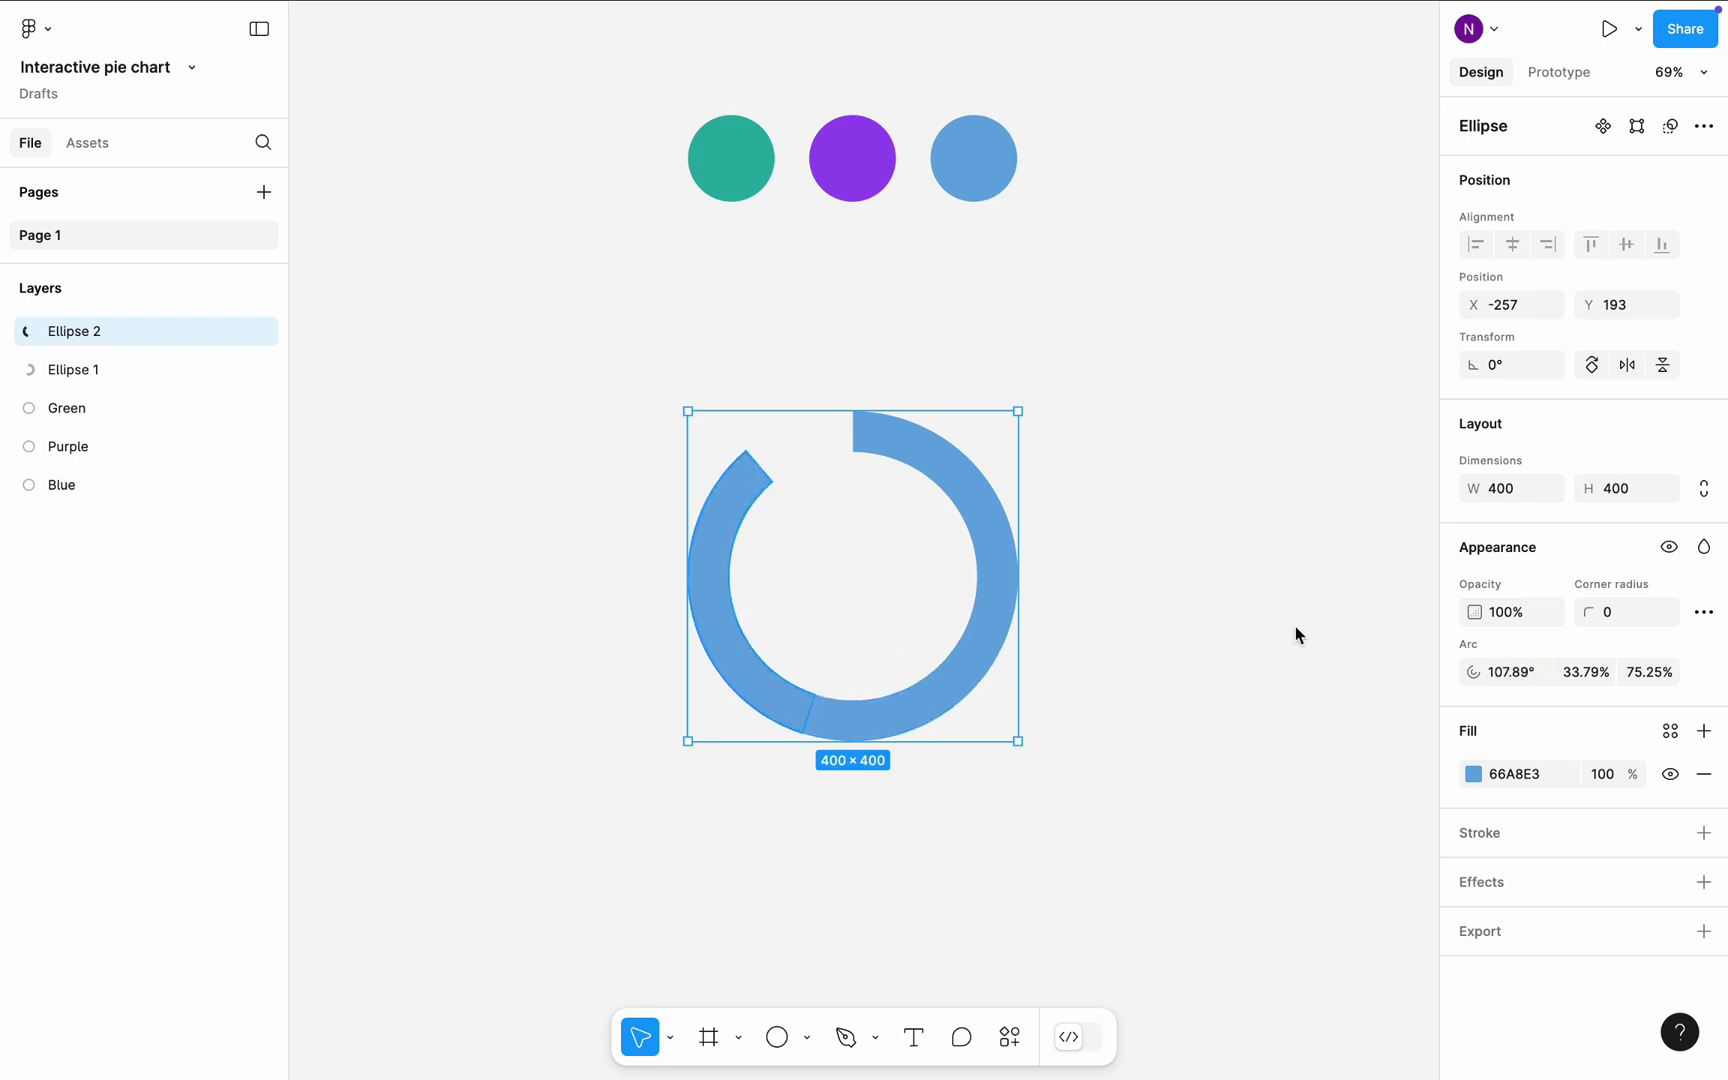
- Fill the copy with the Purple circle's 9C52F1 and set its sweep to 25%
click(1473, 774)
click(1184, 802)
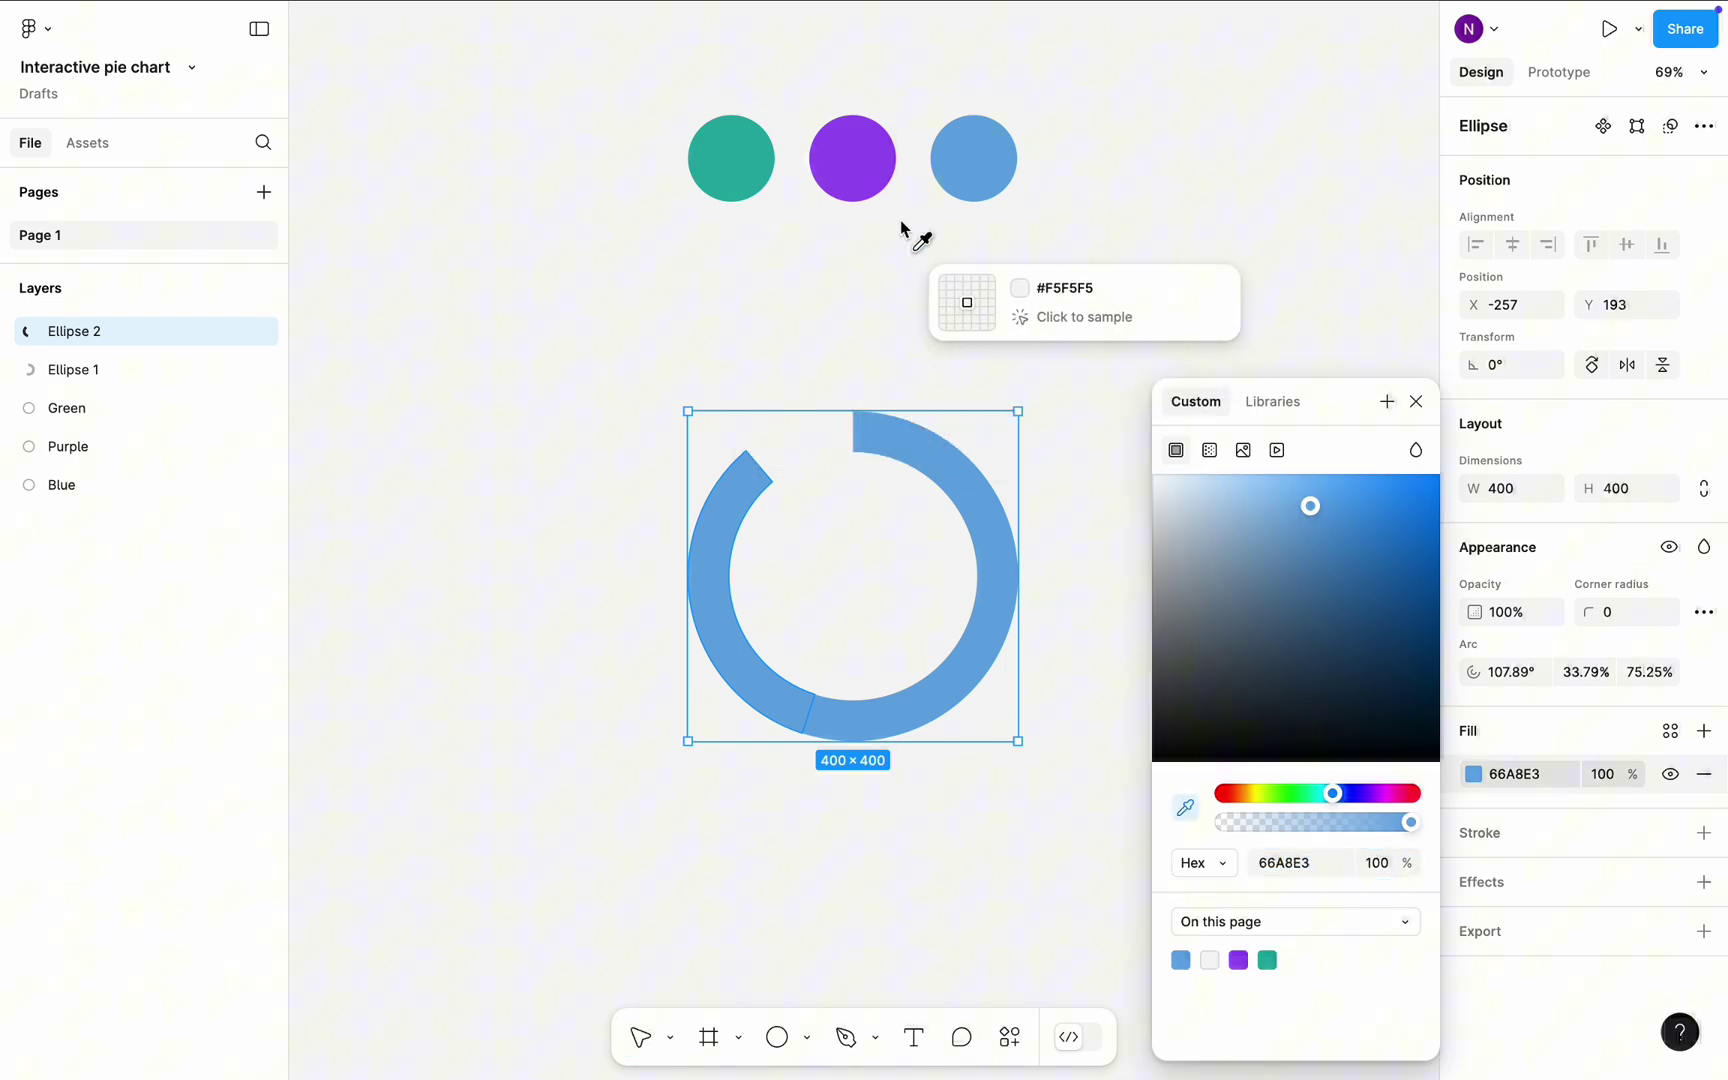
click(870, 168)
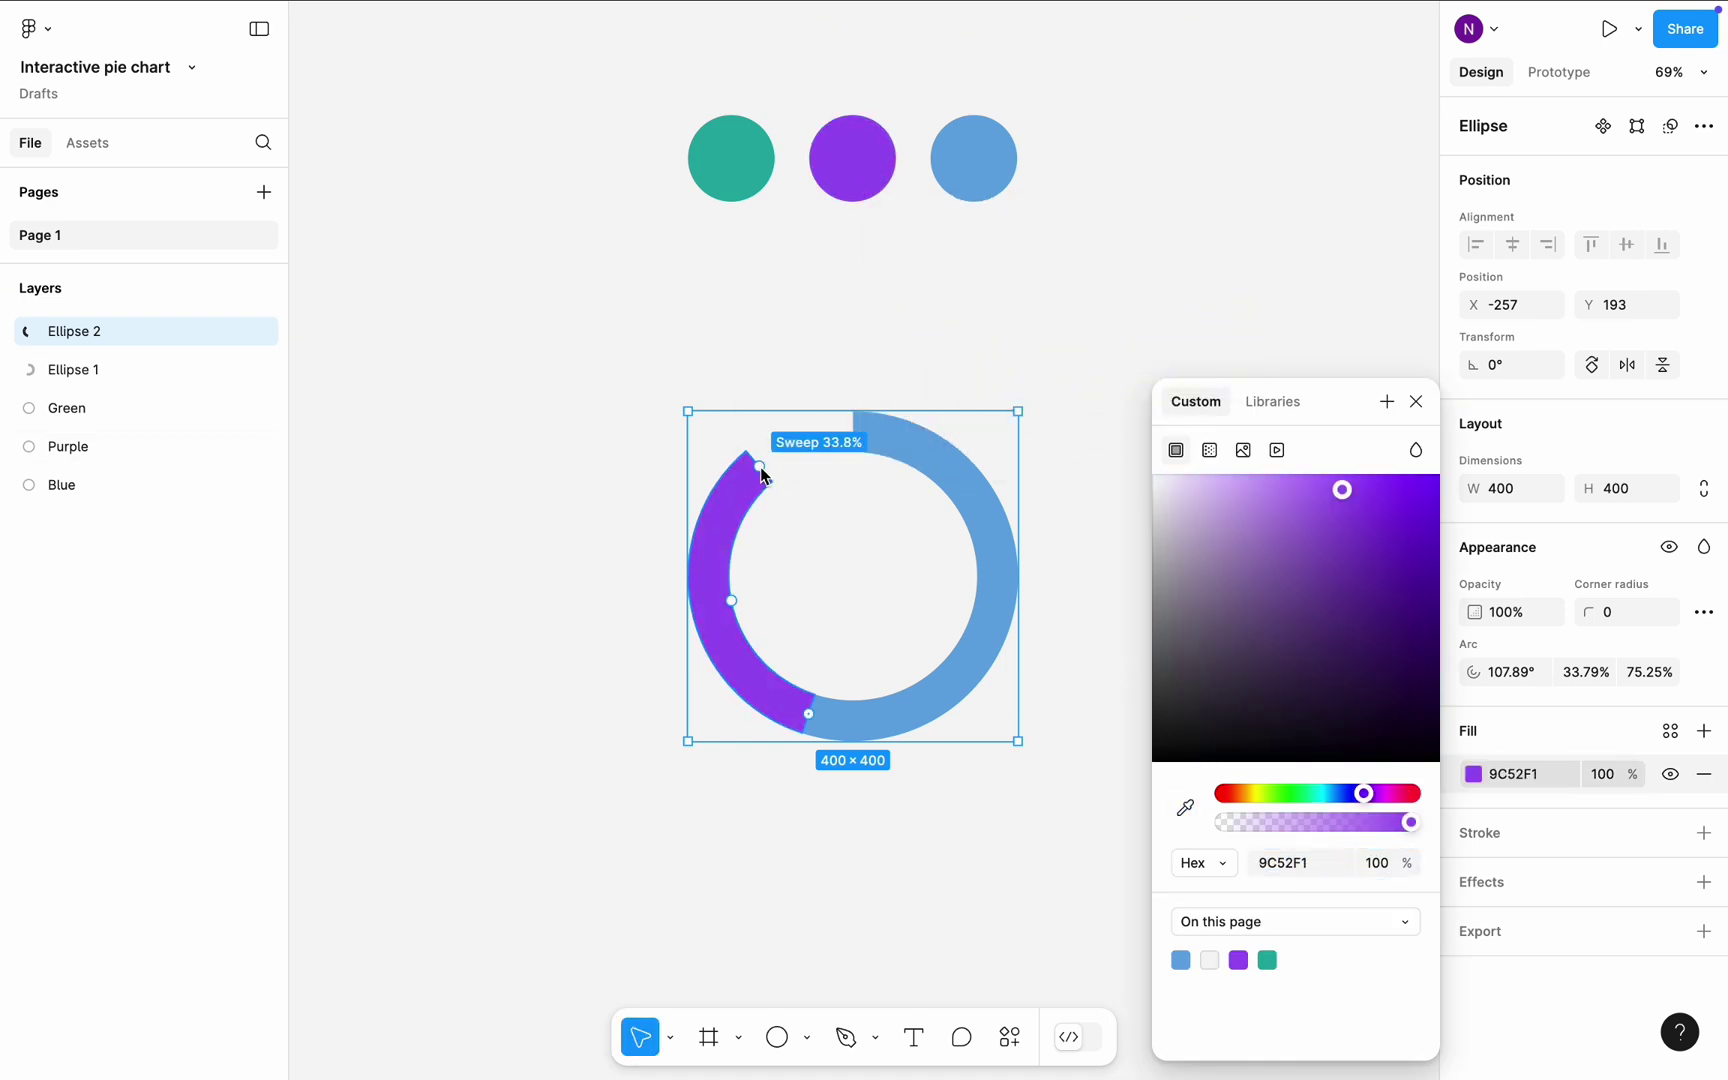
drag(761, 470, 755, 597)
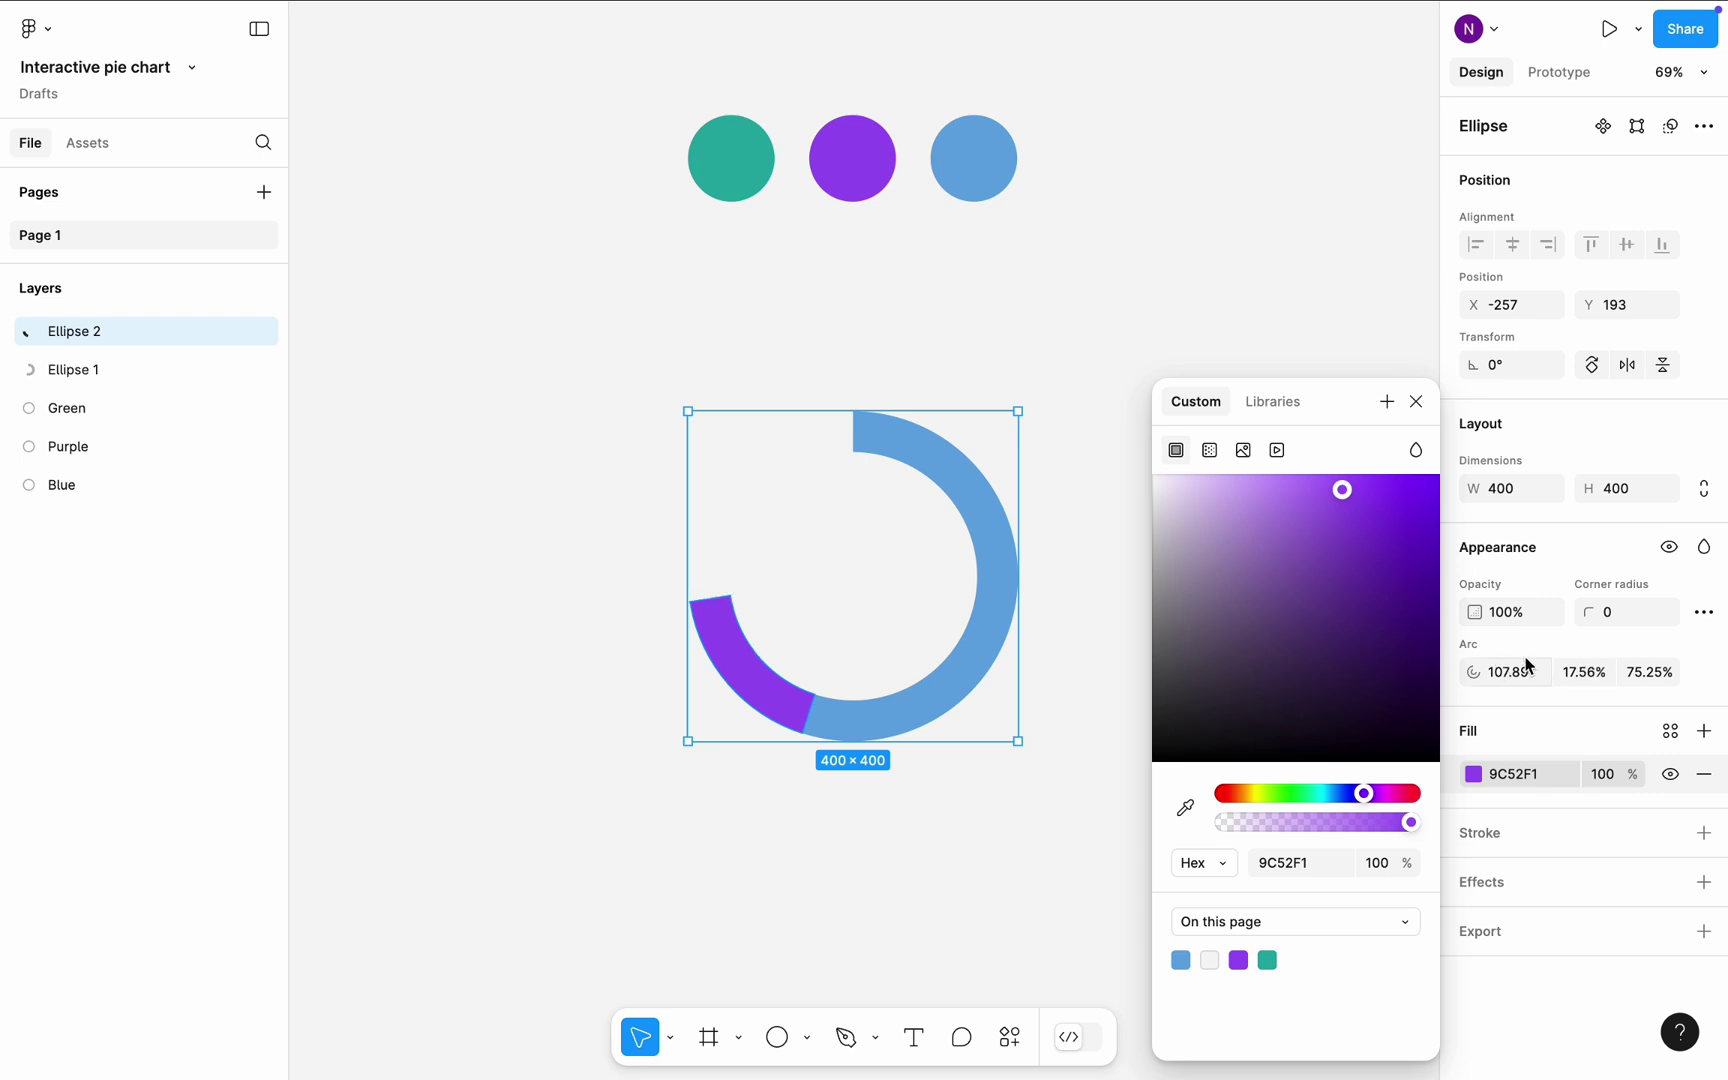
click(1583, 672)
text(25)
key(Return)
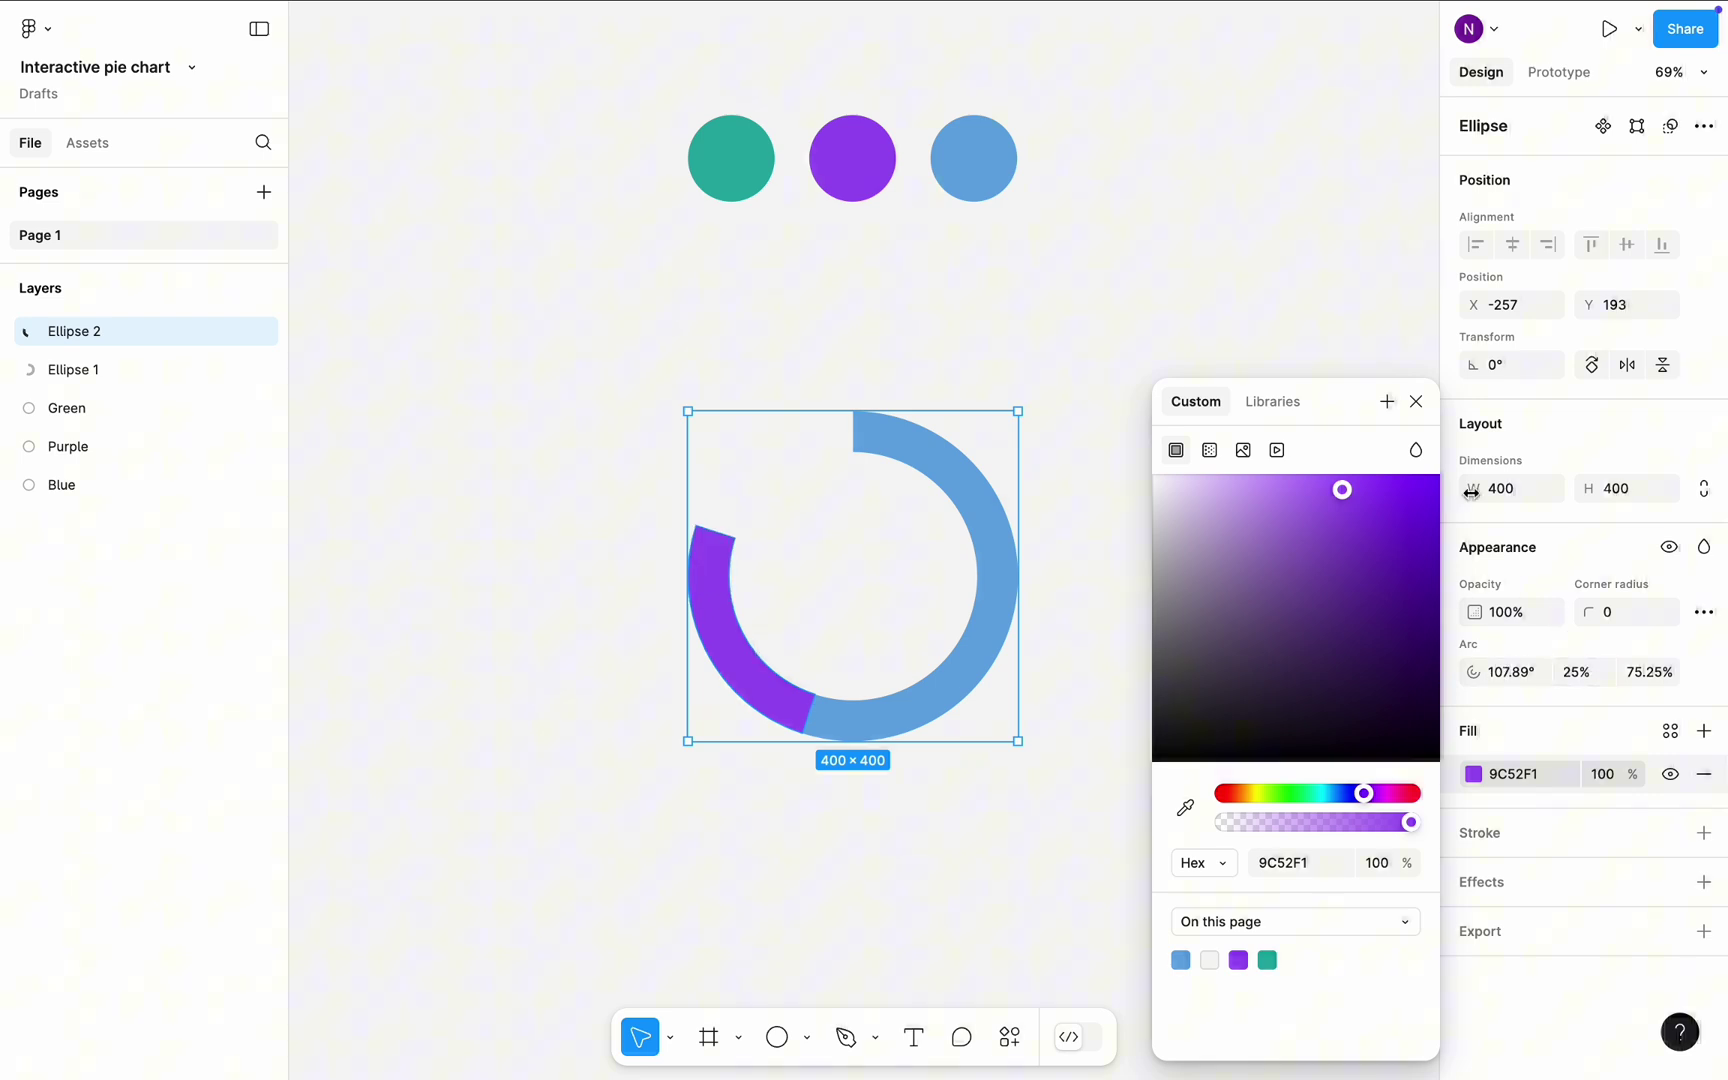
click(1416, 401)
key(super+c)
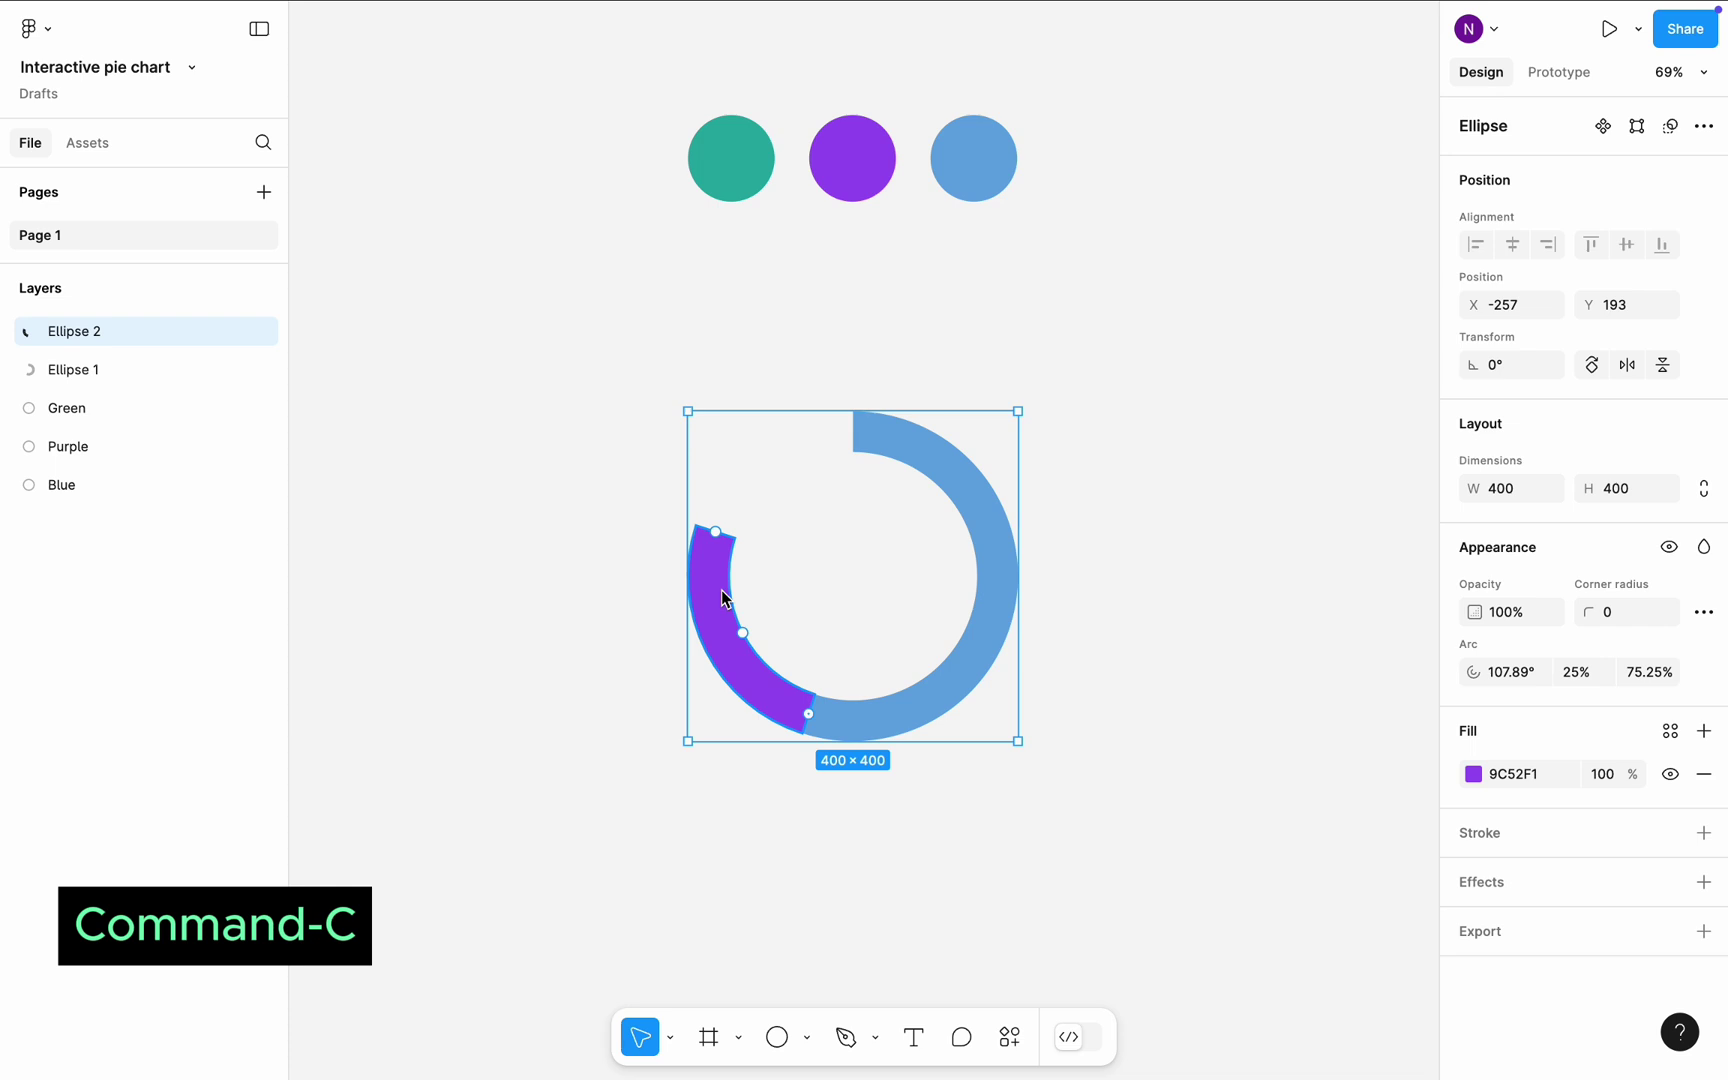
- Paste a third arc sized to fill the remaining gap and colour it green 23ABA4
key(super+v)
drag(805, 712, 718, 538)
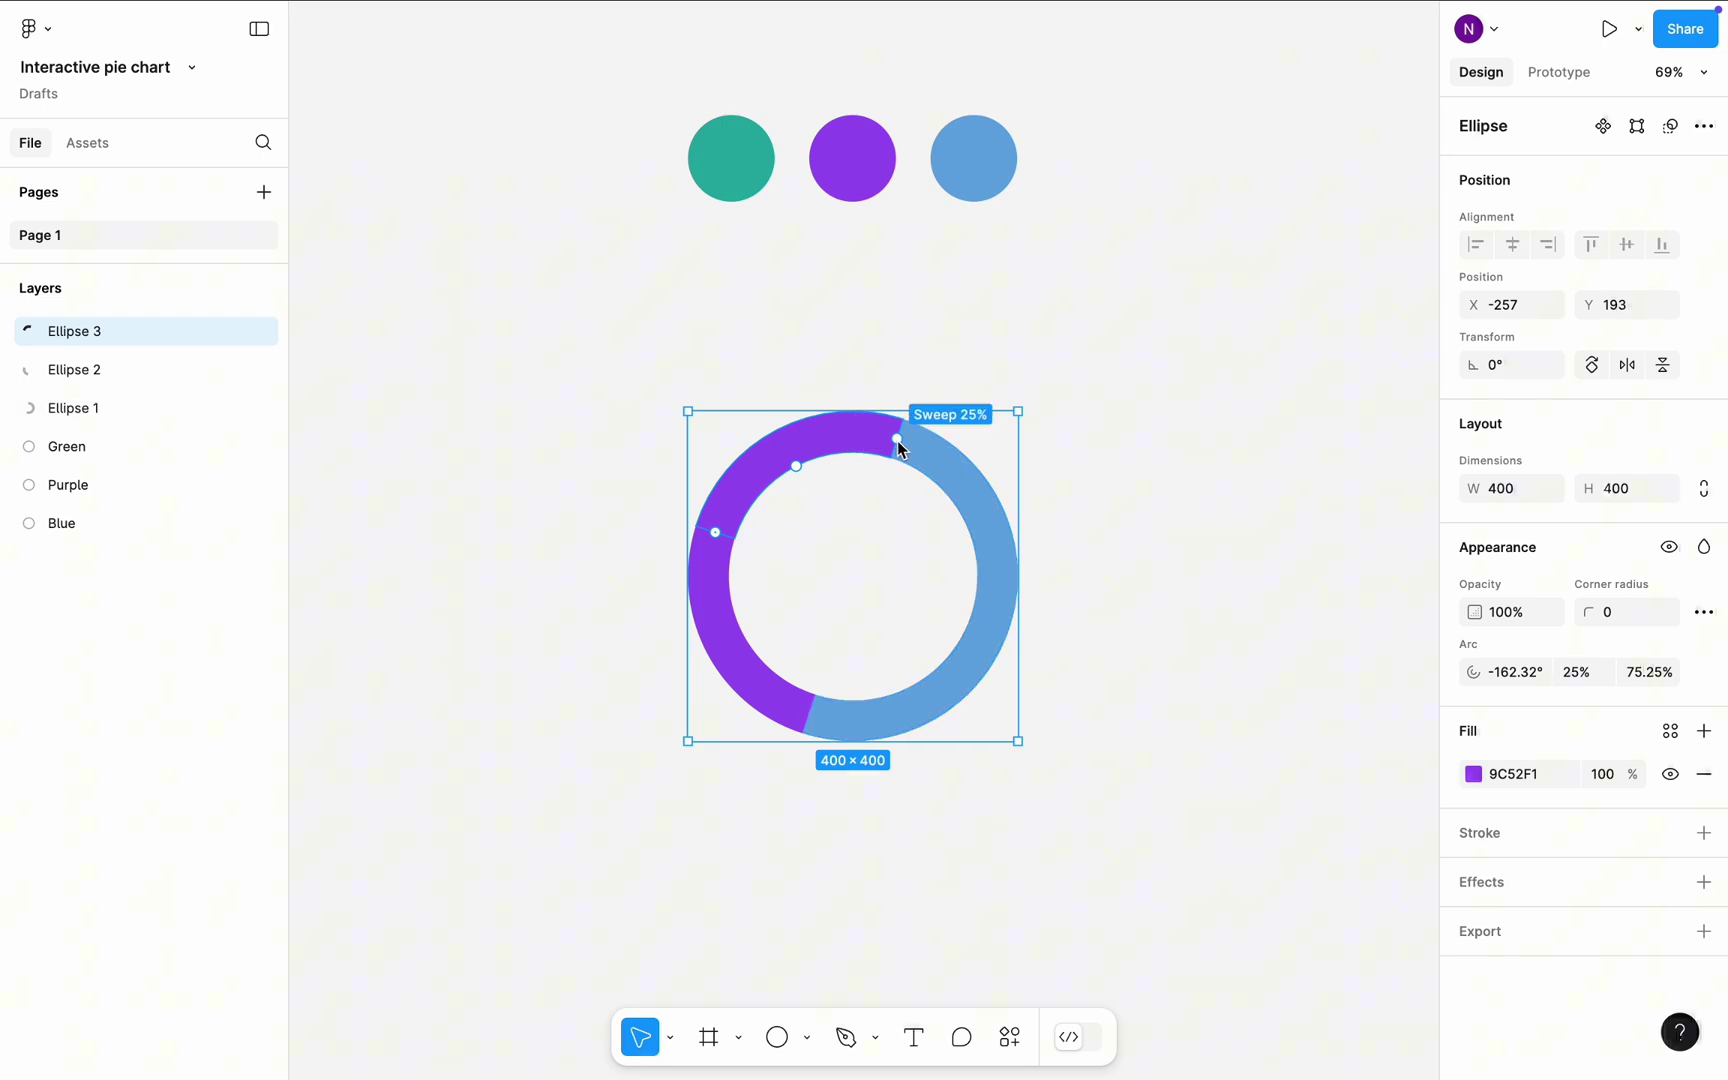
drag(896, 440, 853, 443)
click(1472, 776)
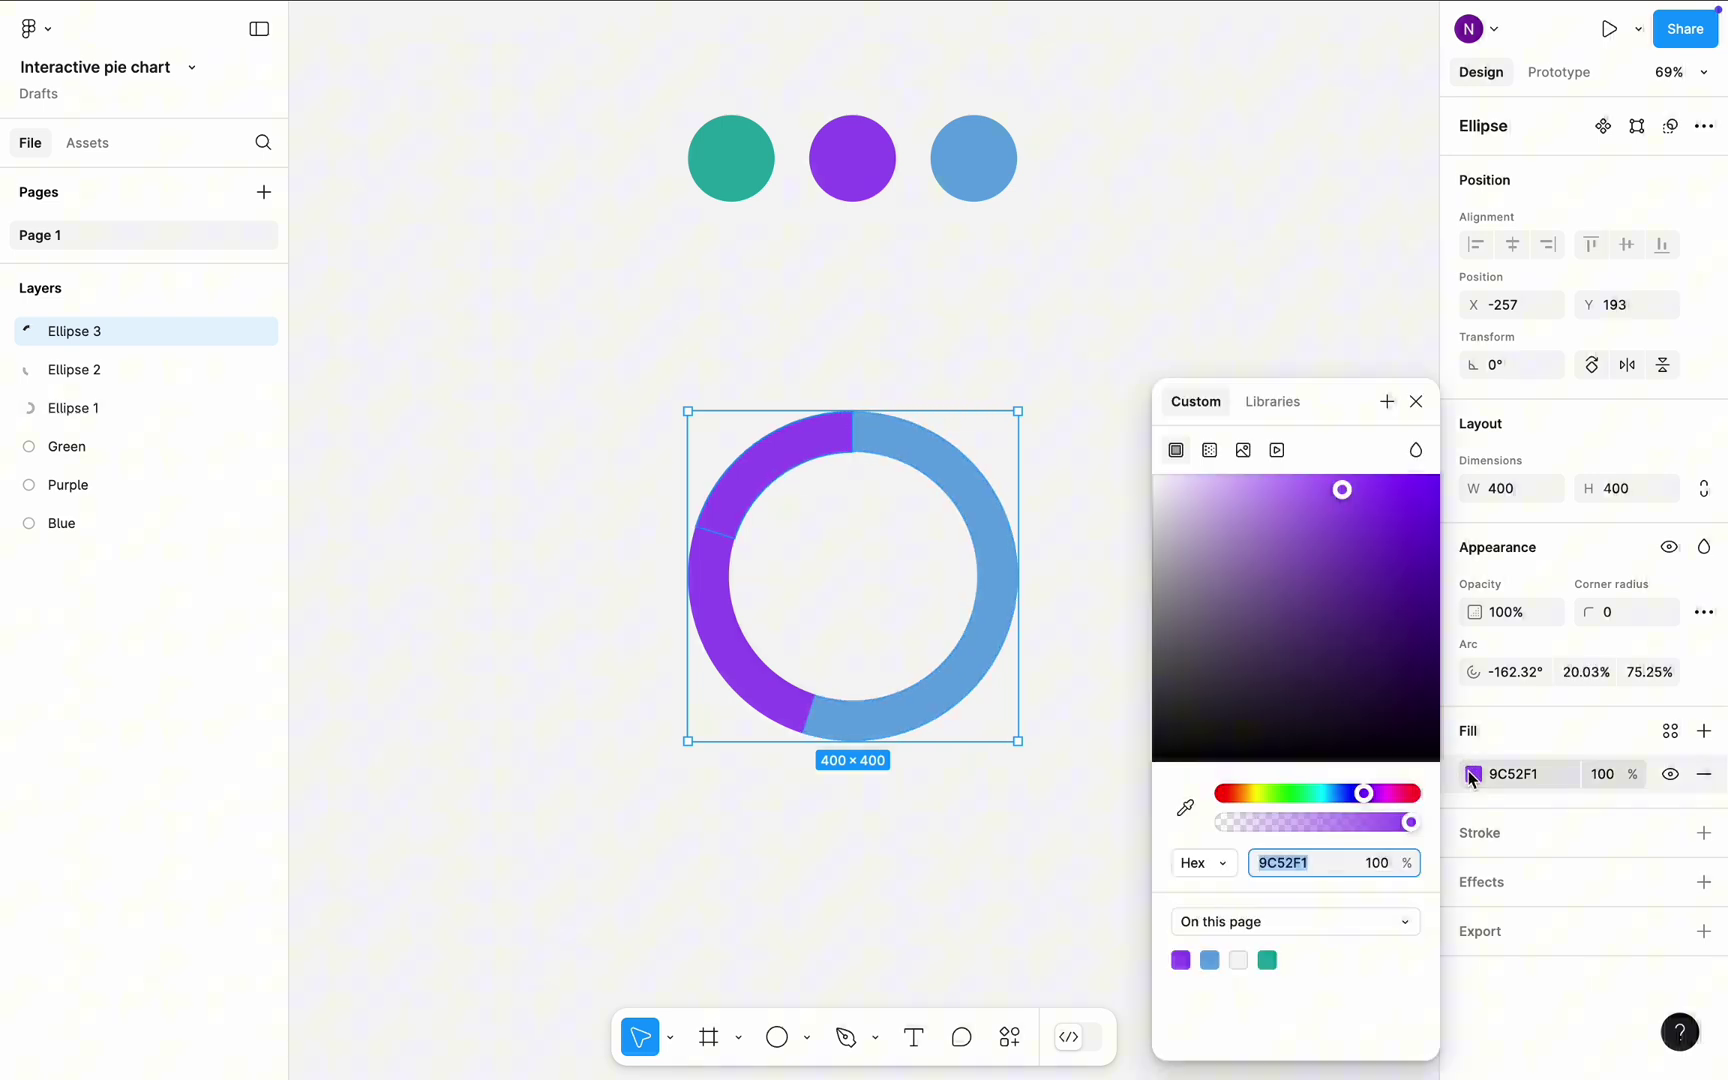
click(1185, 807)
click(745, 165)
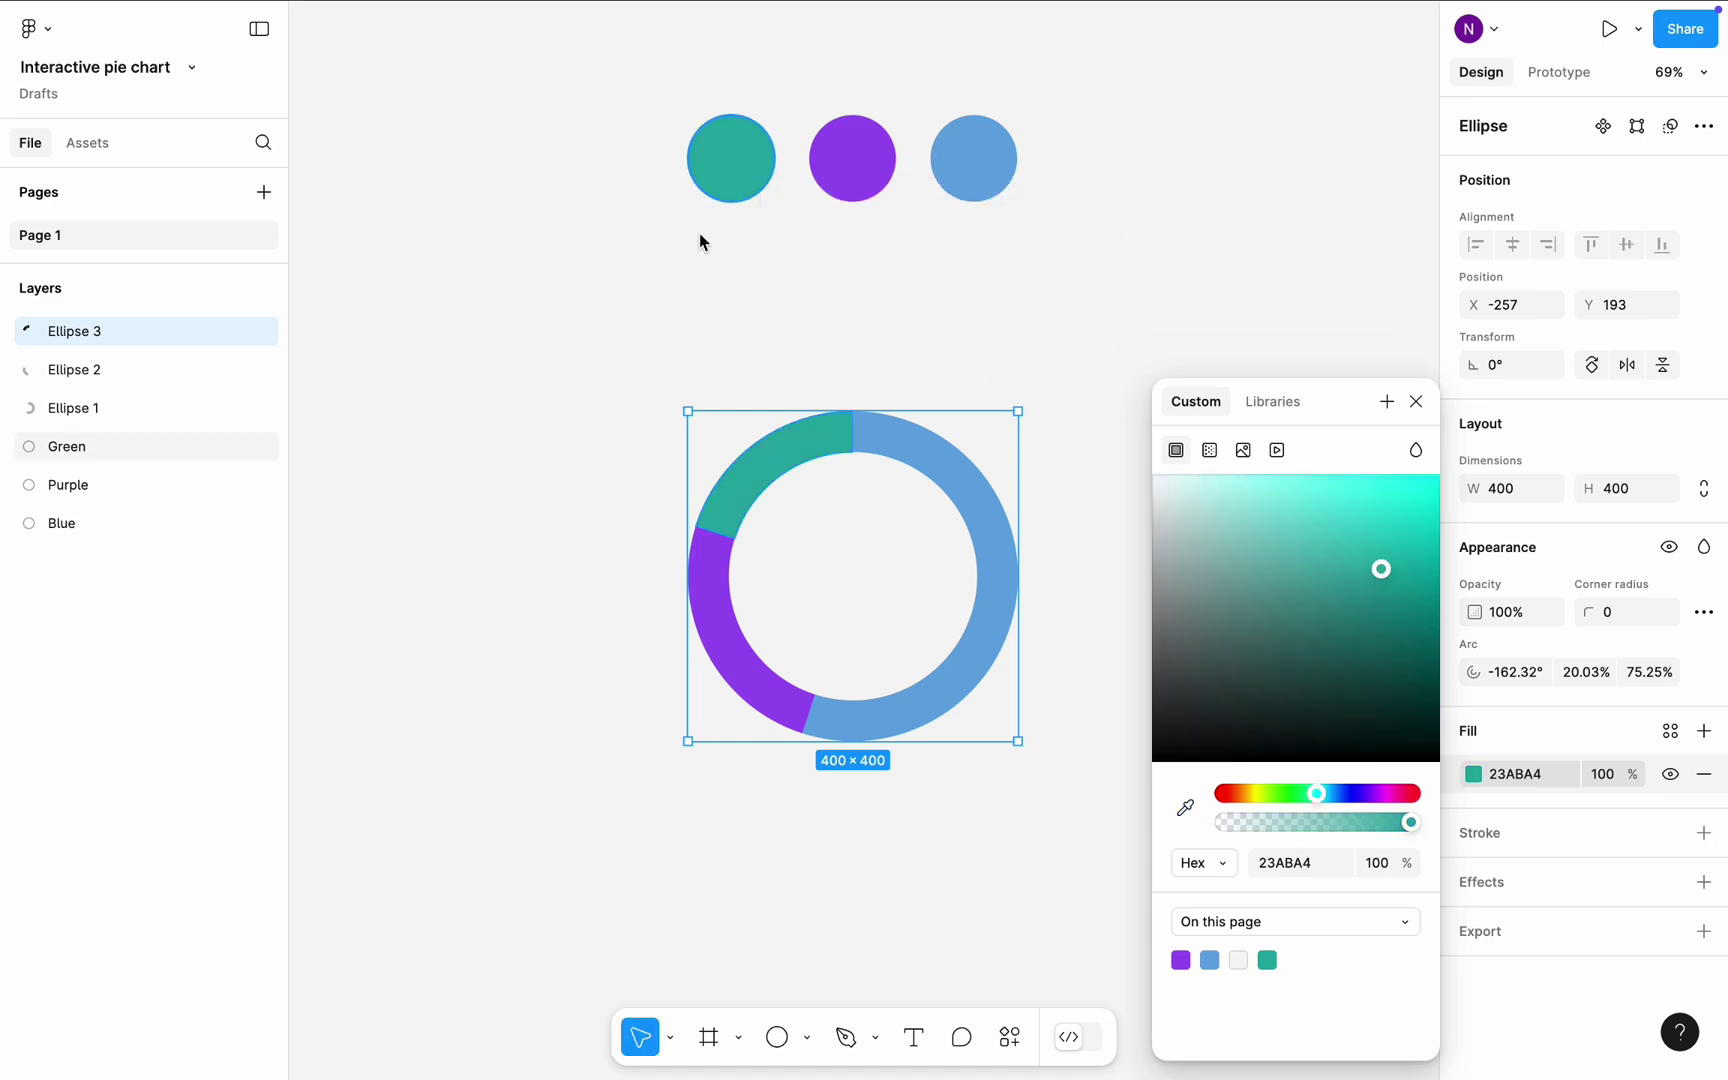
click(587, 443)
- Nudge the teal arc's sweep to about 20% and zoom out to view the whole donut
scroll(652, 501, up, 4)
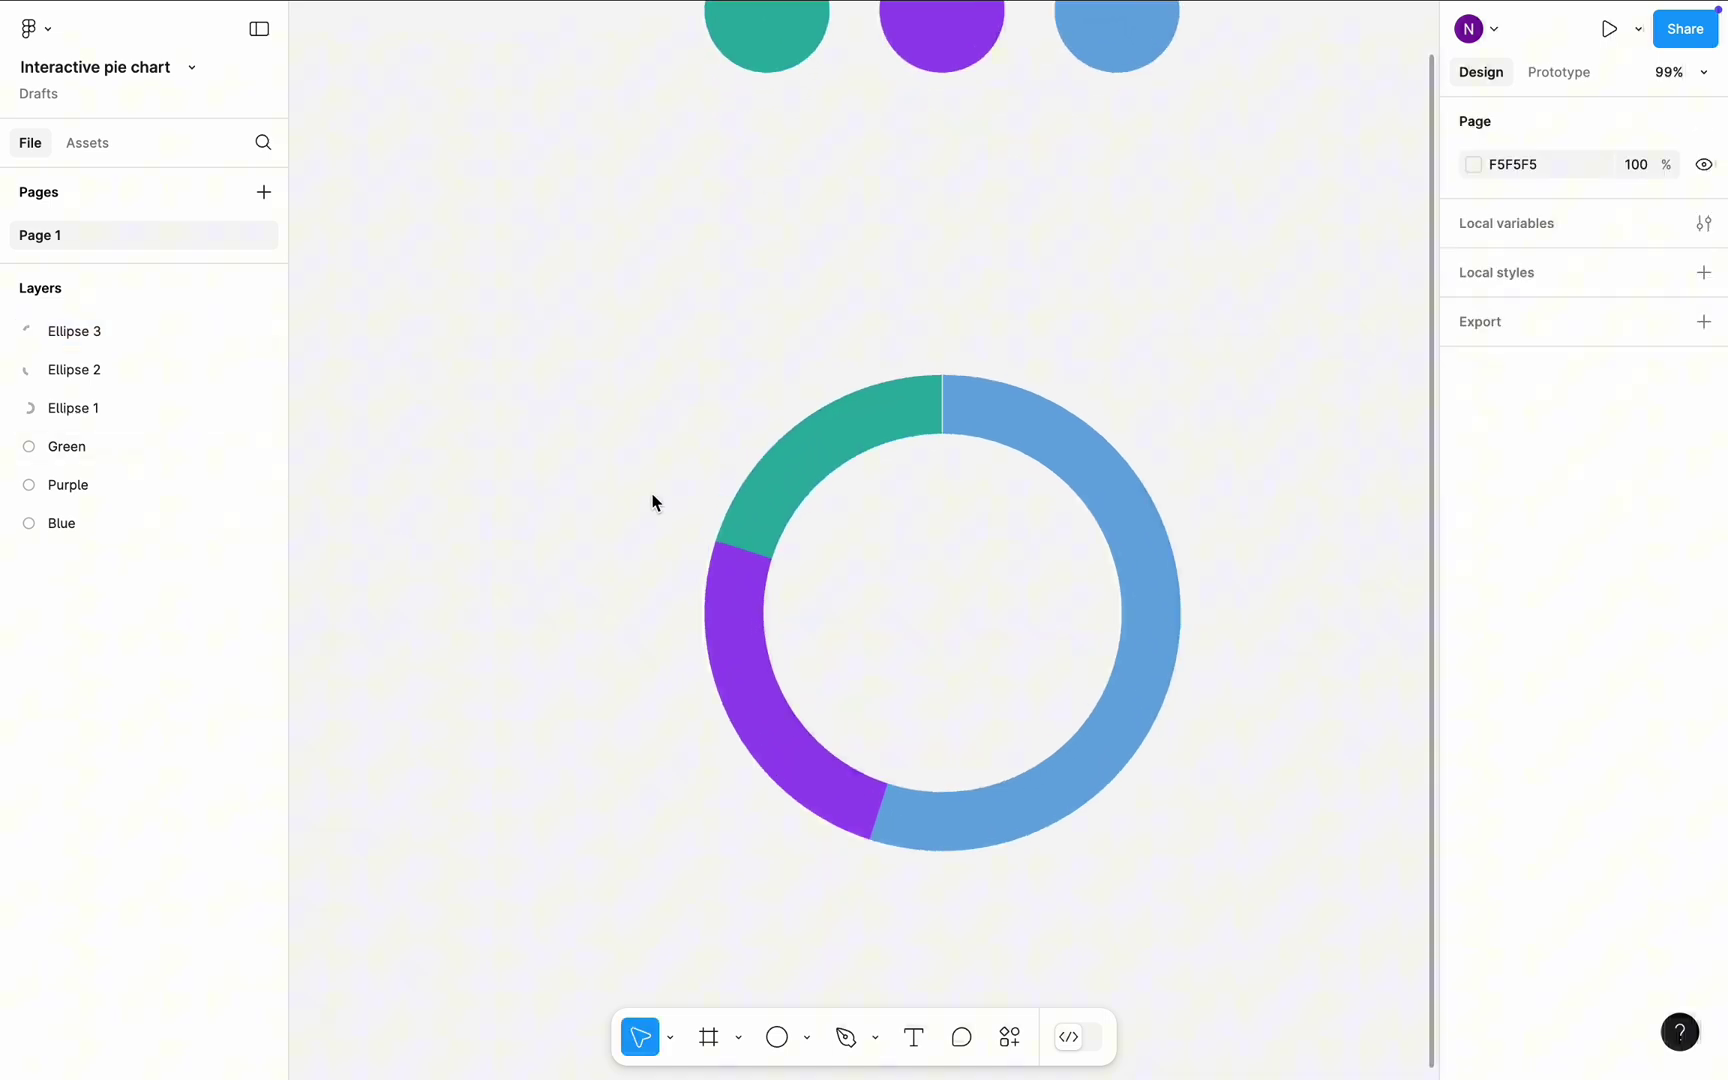
click(906, 432)
scroll(906, 432, up, 6)
mouse_move(1000, 383)
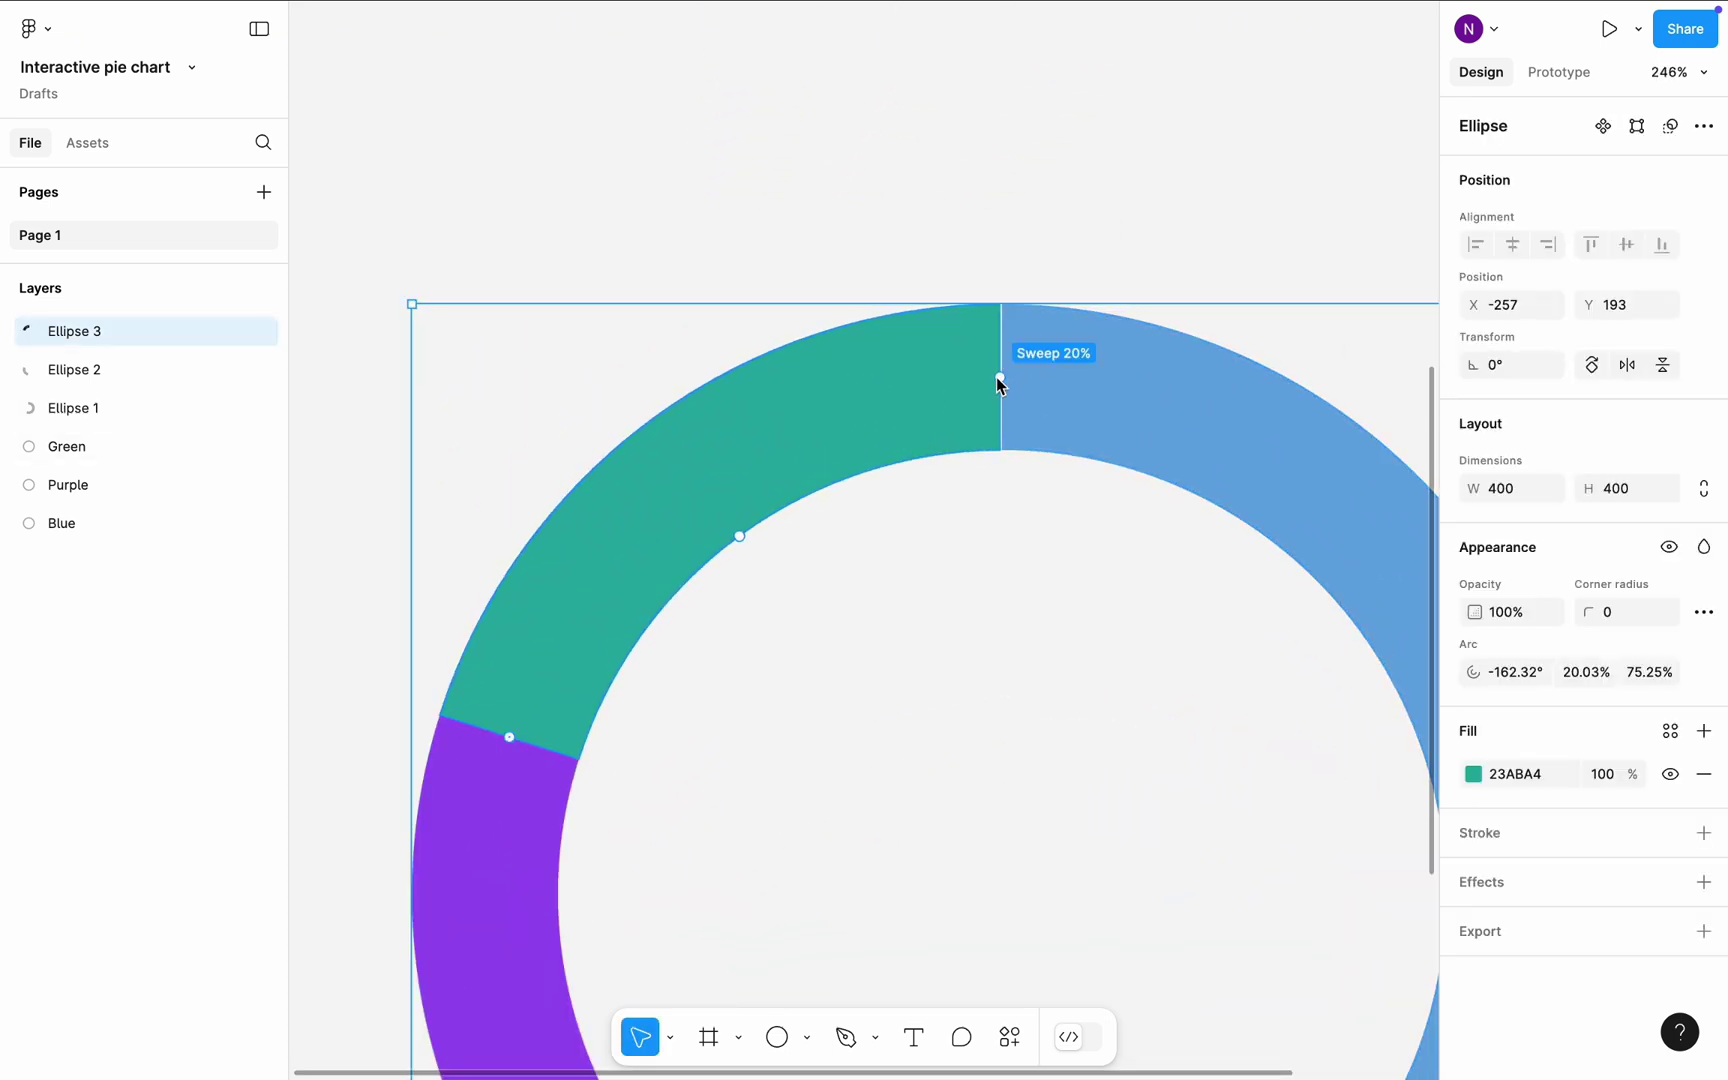
drag(1000, 383, 1002, 377)
click(994, 204)
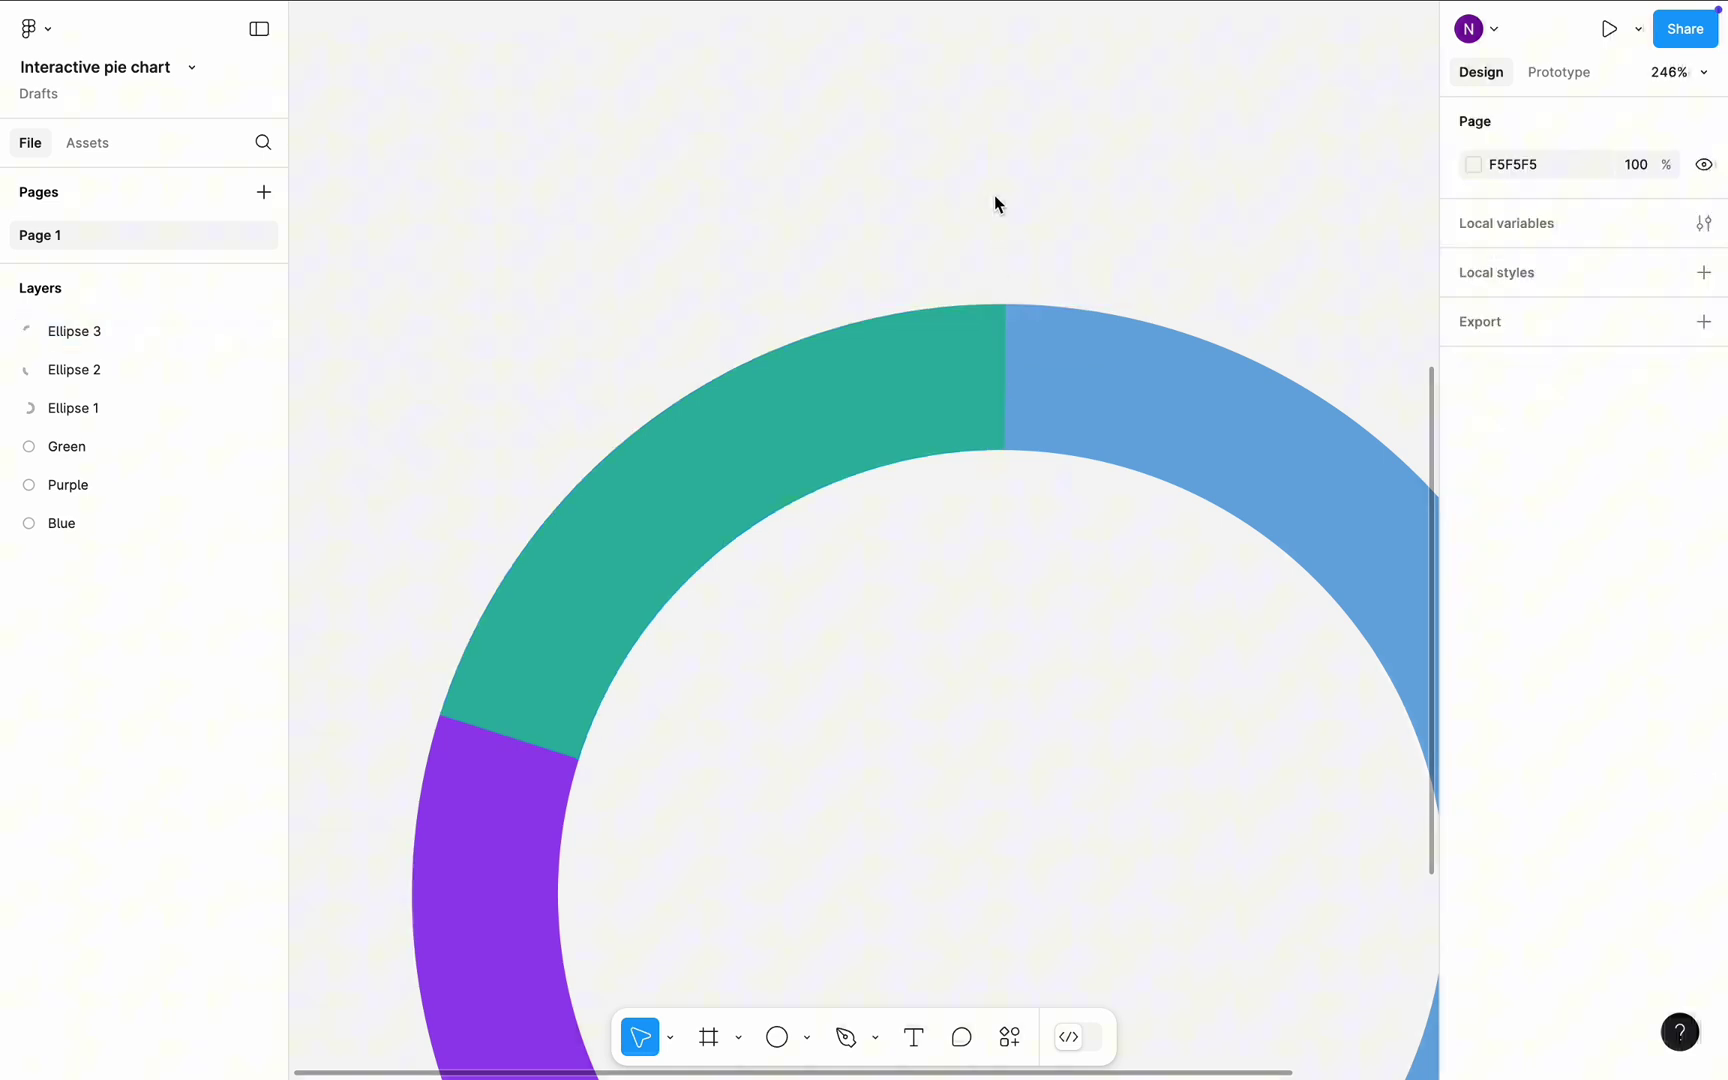
scroll(994, 204, down, 8)
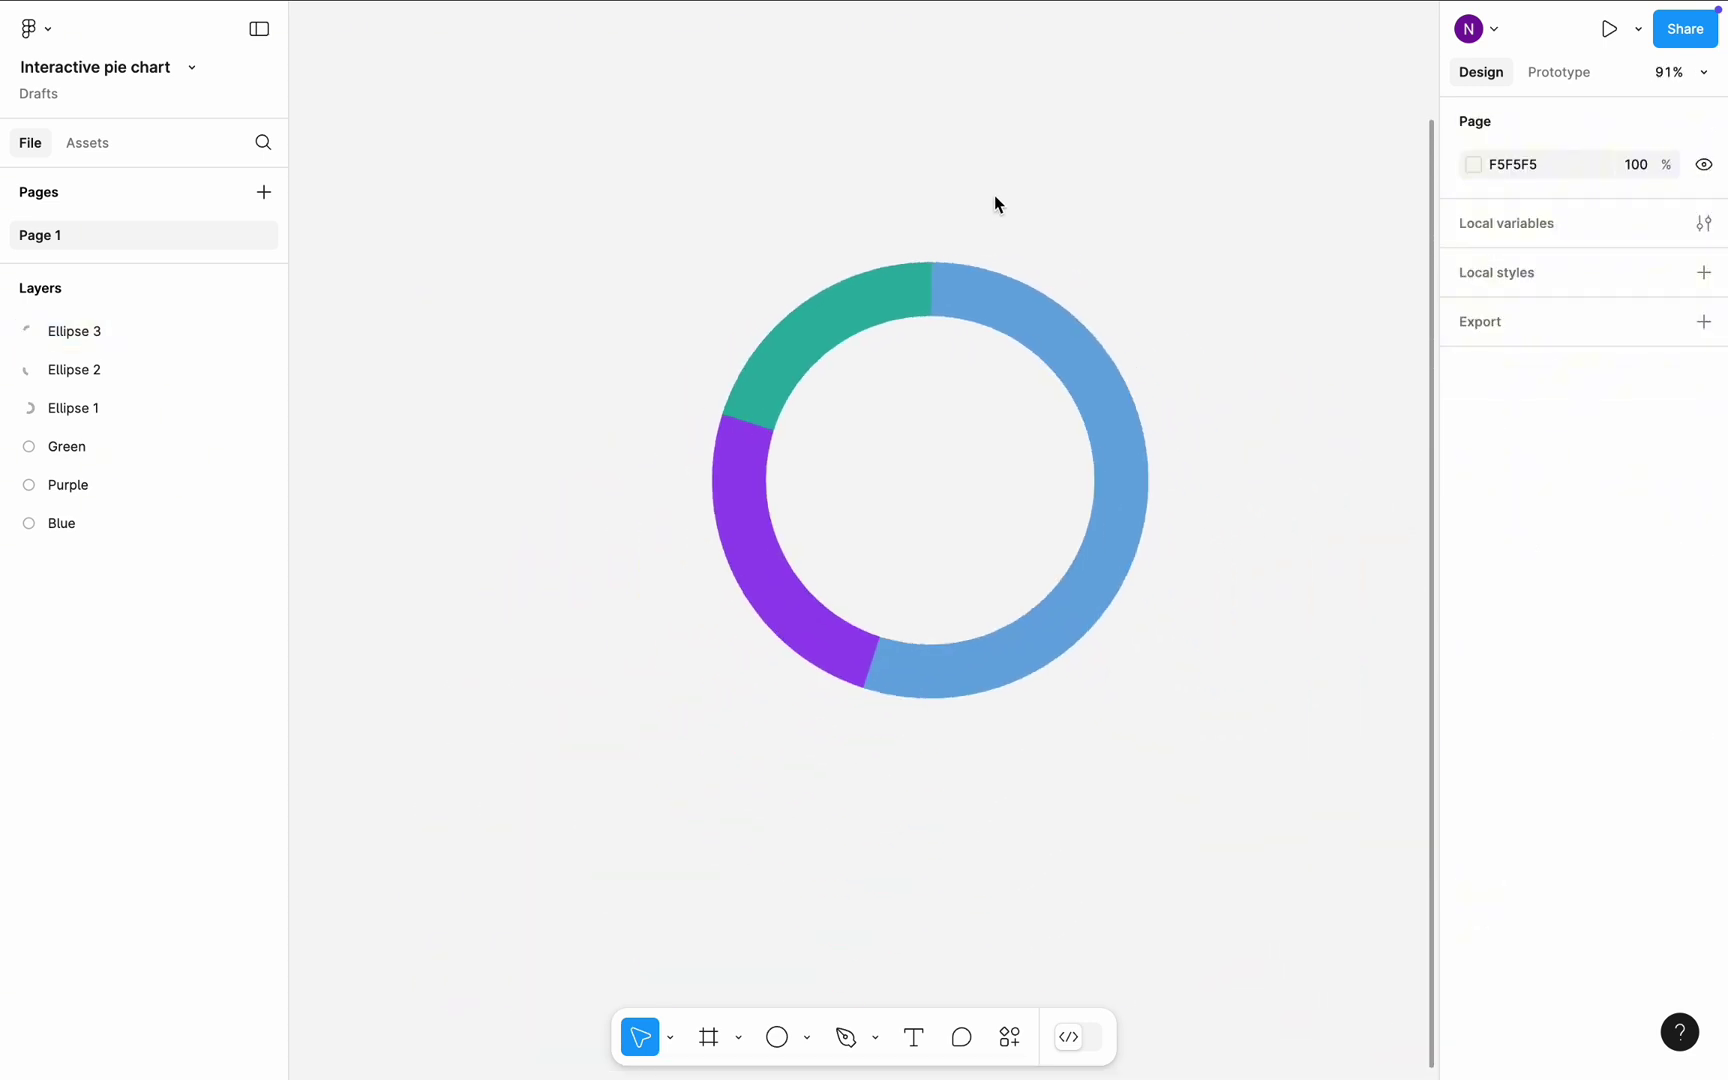
scroll(994, 204, up, 4)
scroll(983, 254, up, 1)
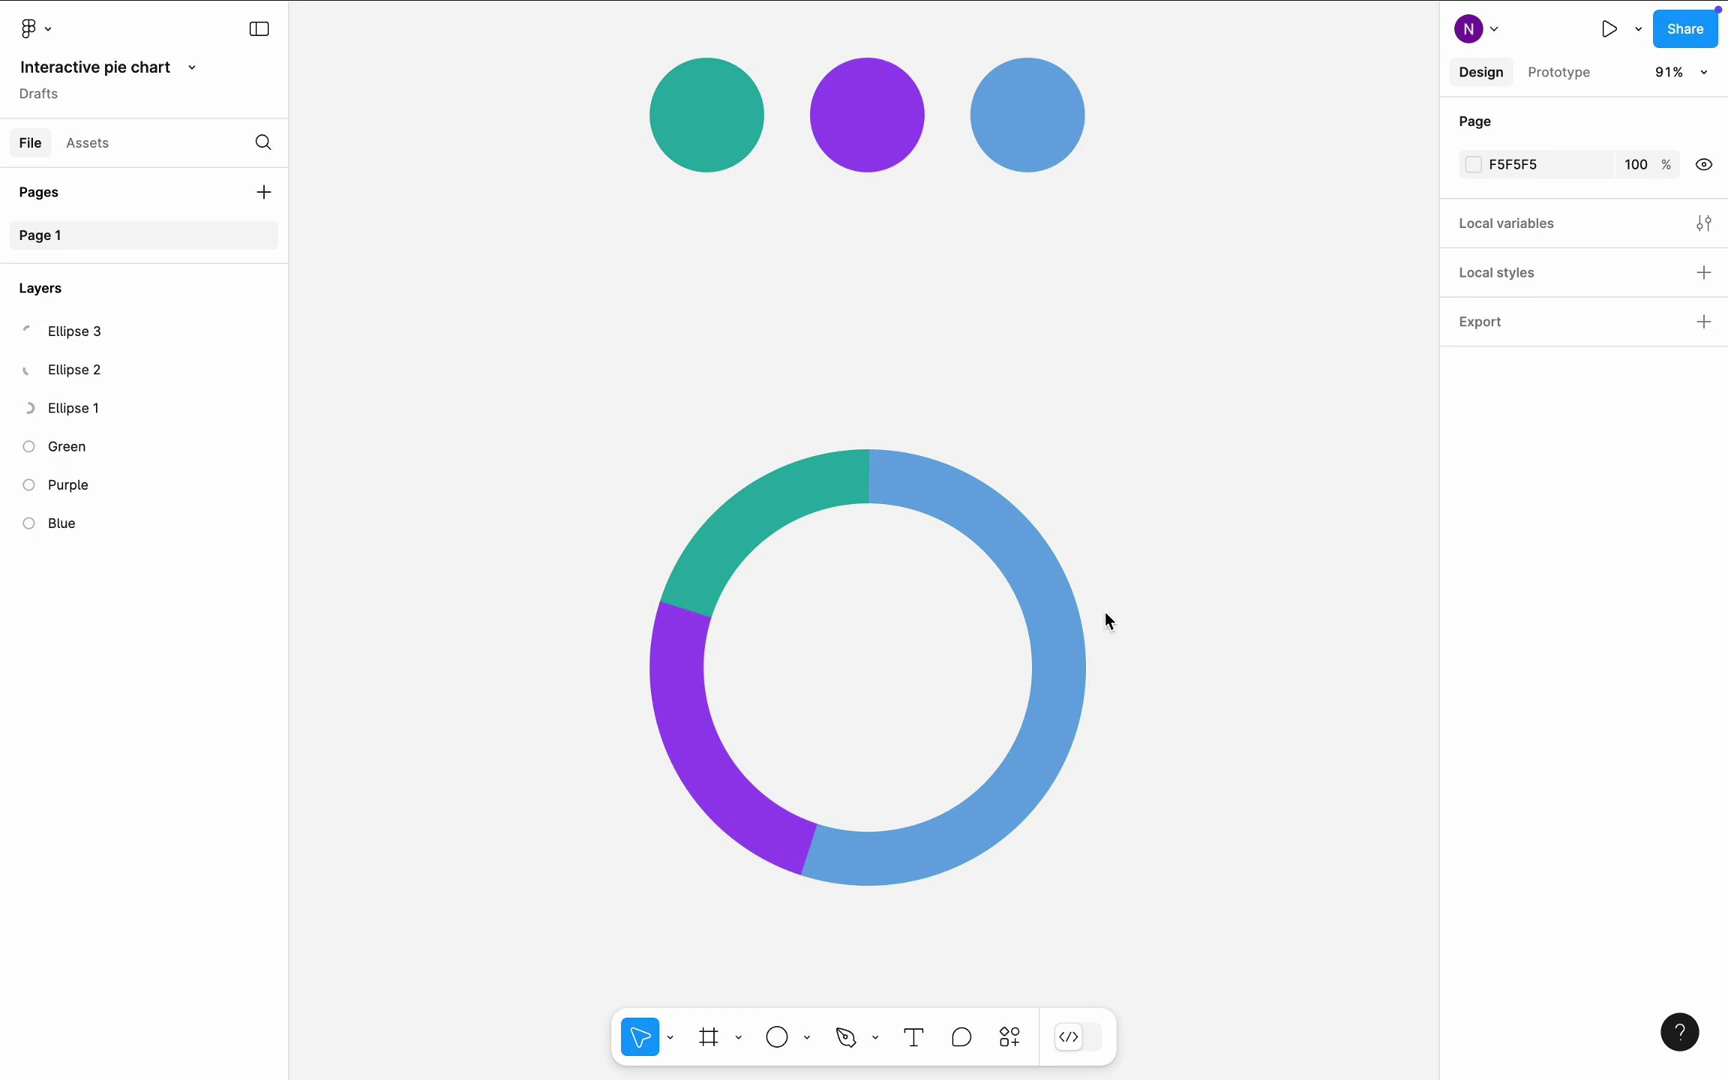
- Add a '55%' text label beside the donut and wrap it in an auto-layout frame
click(914, 1040)
click(1072, 410)
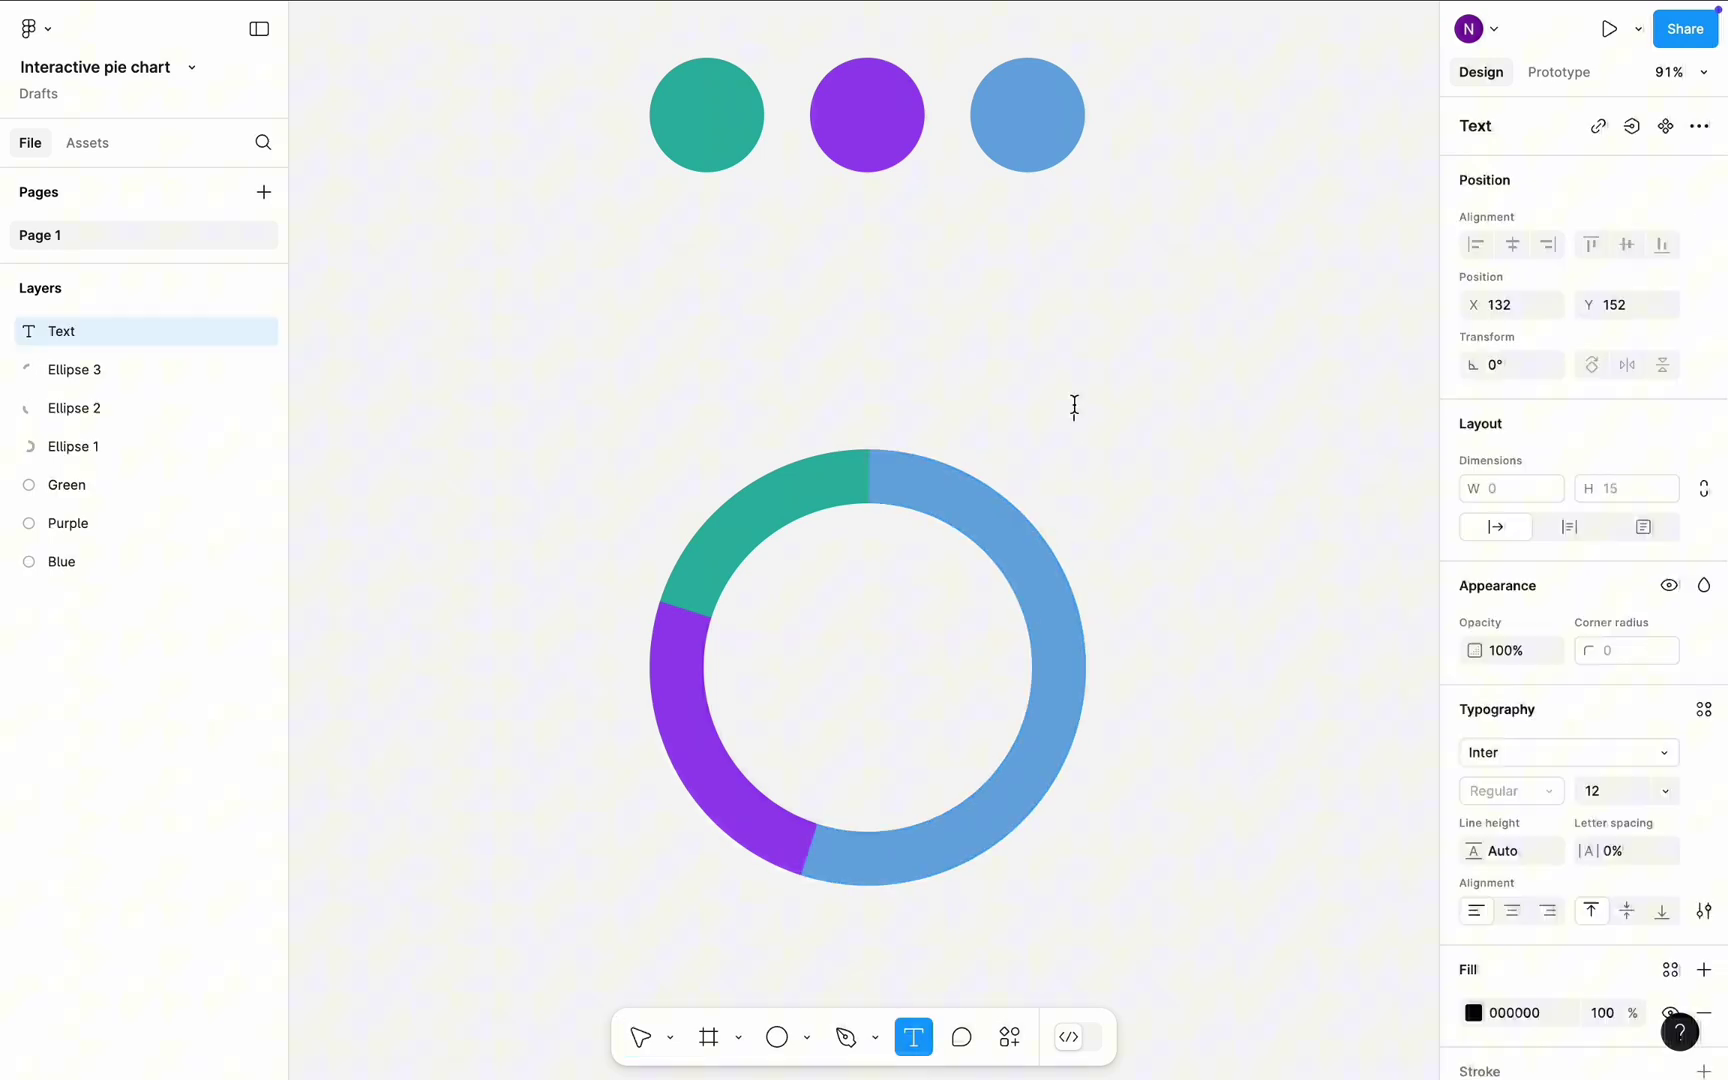
text(5)
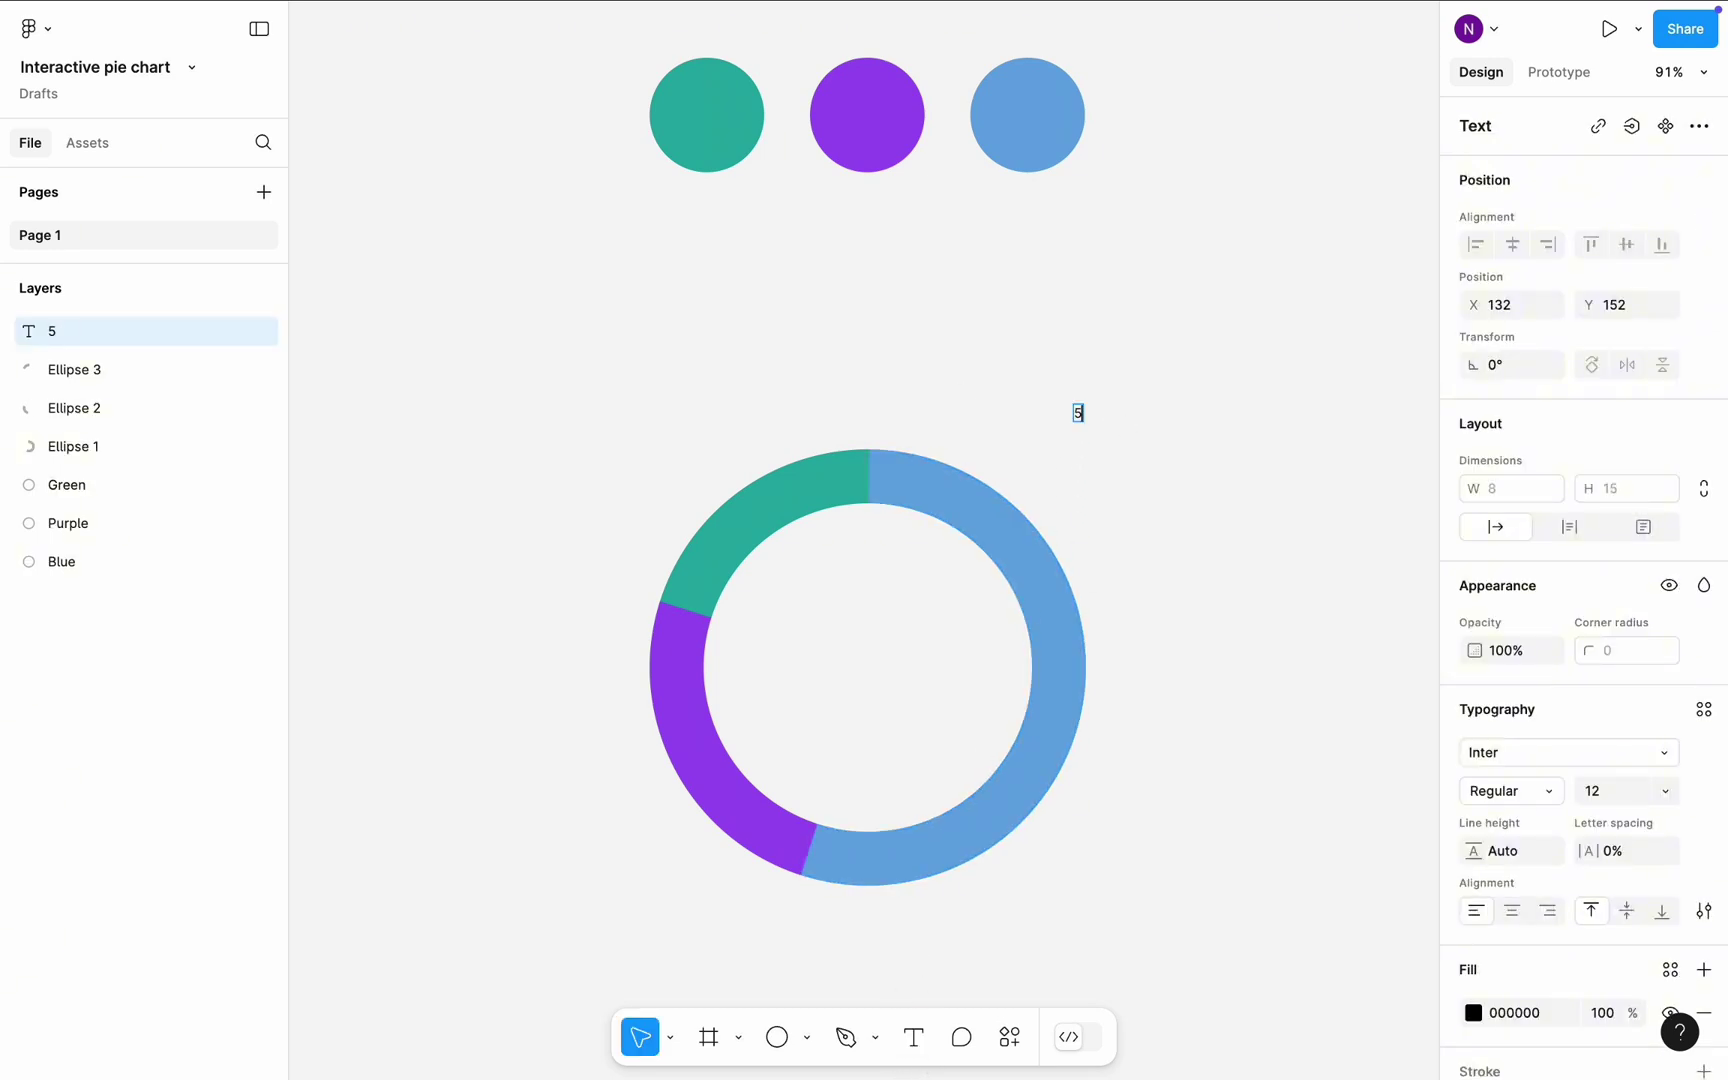
text(5%)
key(Escape)
right_click(1087, 413)
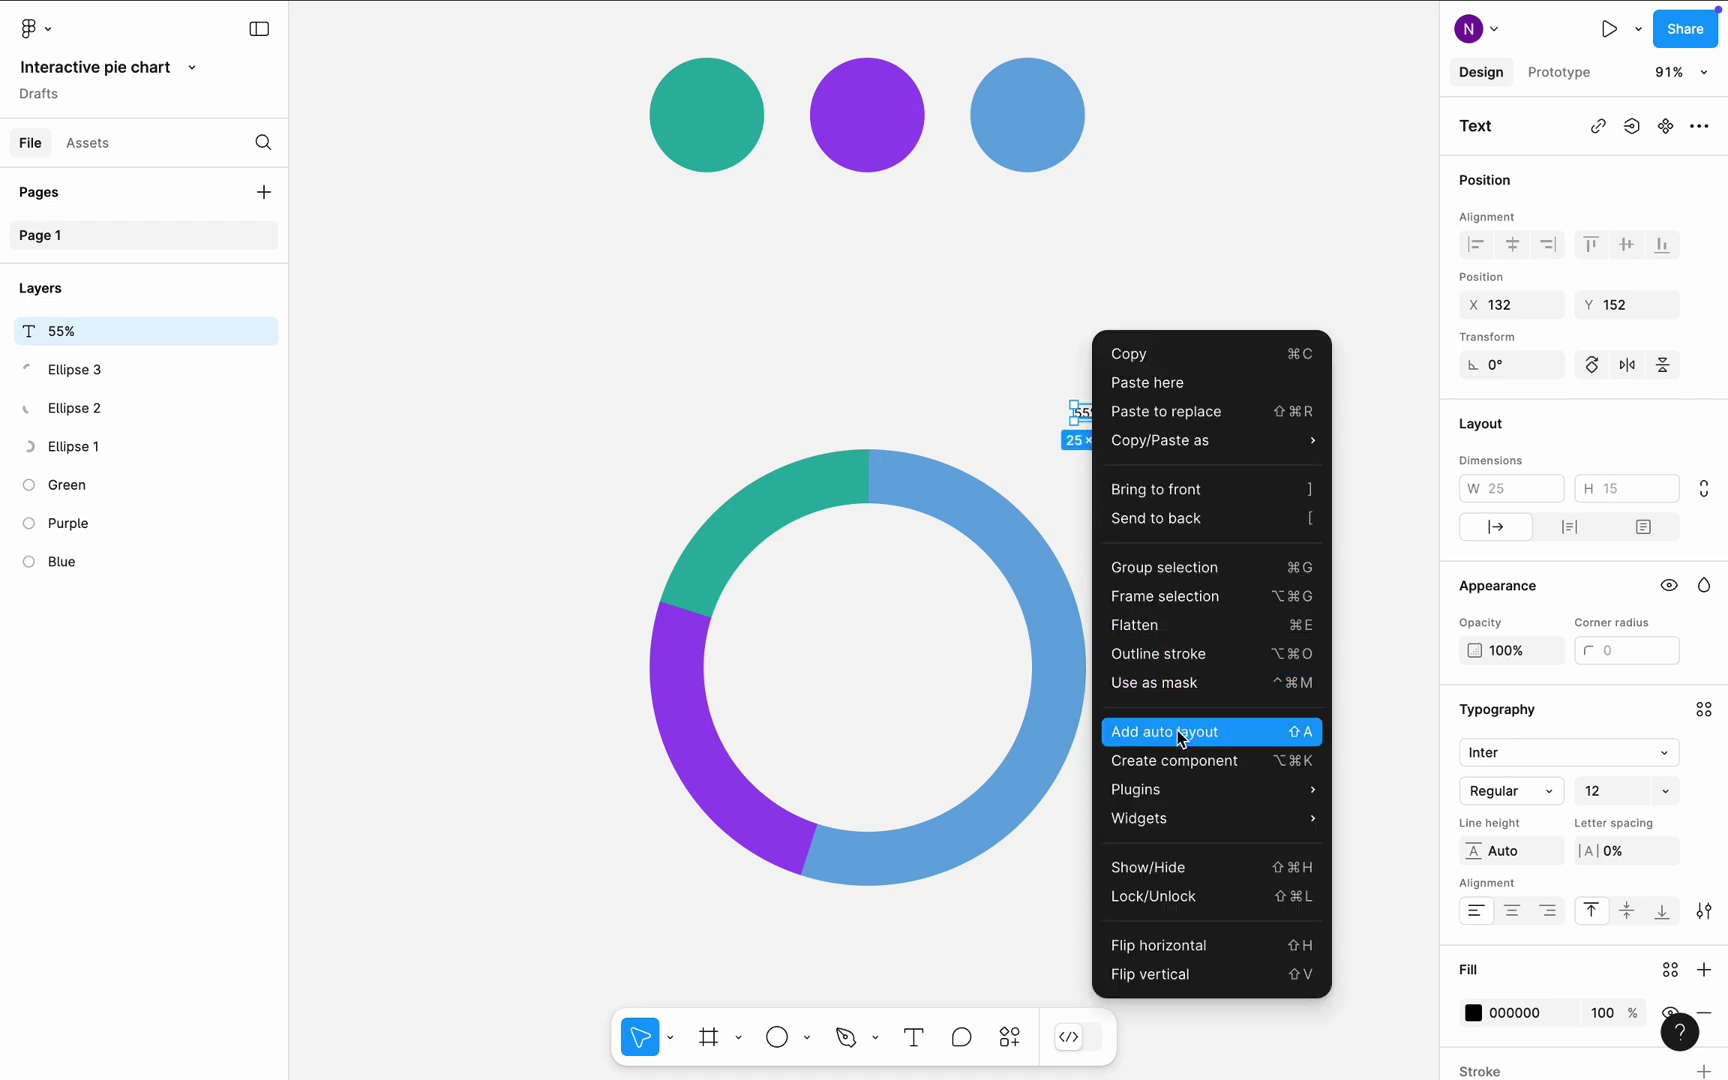
click(1176, 731)
- Set the label's font size to 24 and widen its frame to 116
double_click(1086, 410)
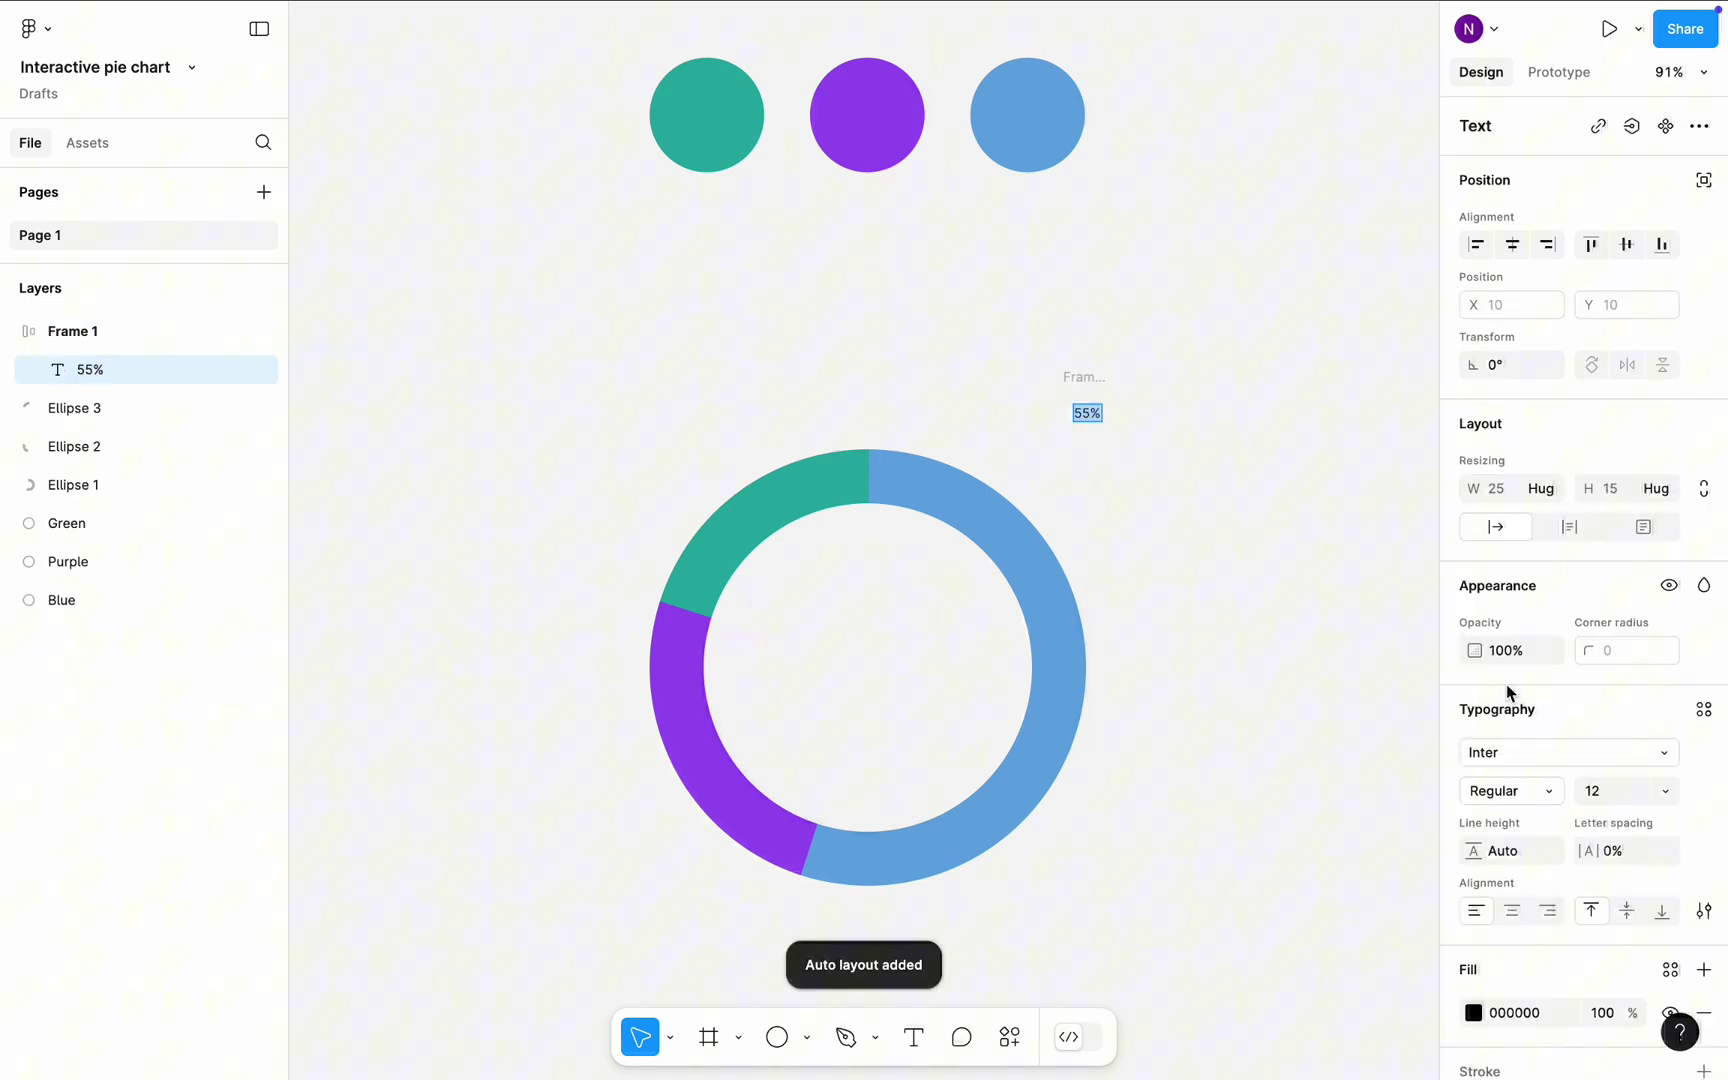
click(1602, 789)
text(24)
key(Return)
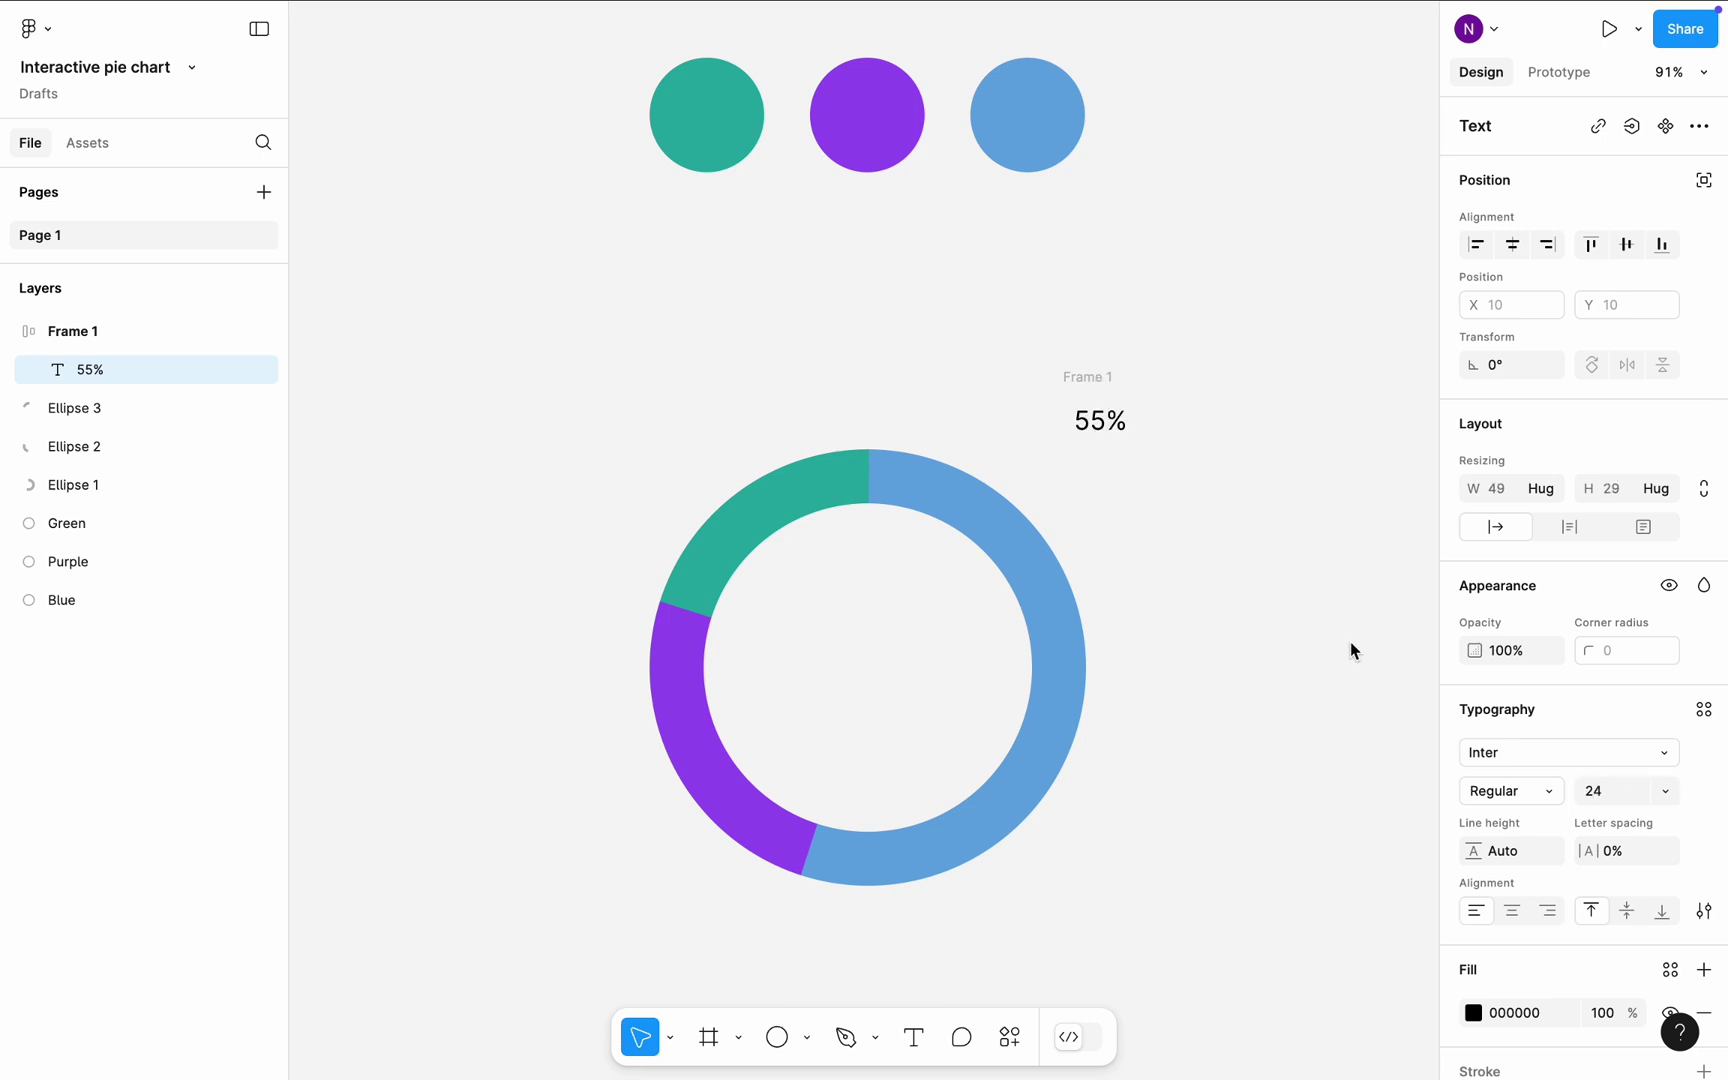
click(1140, 425)
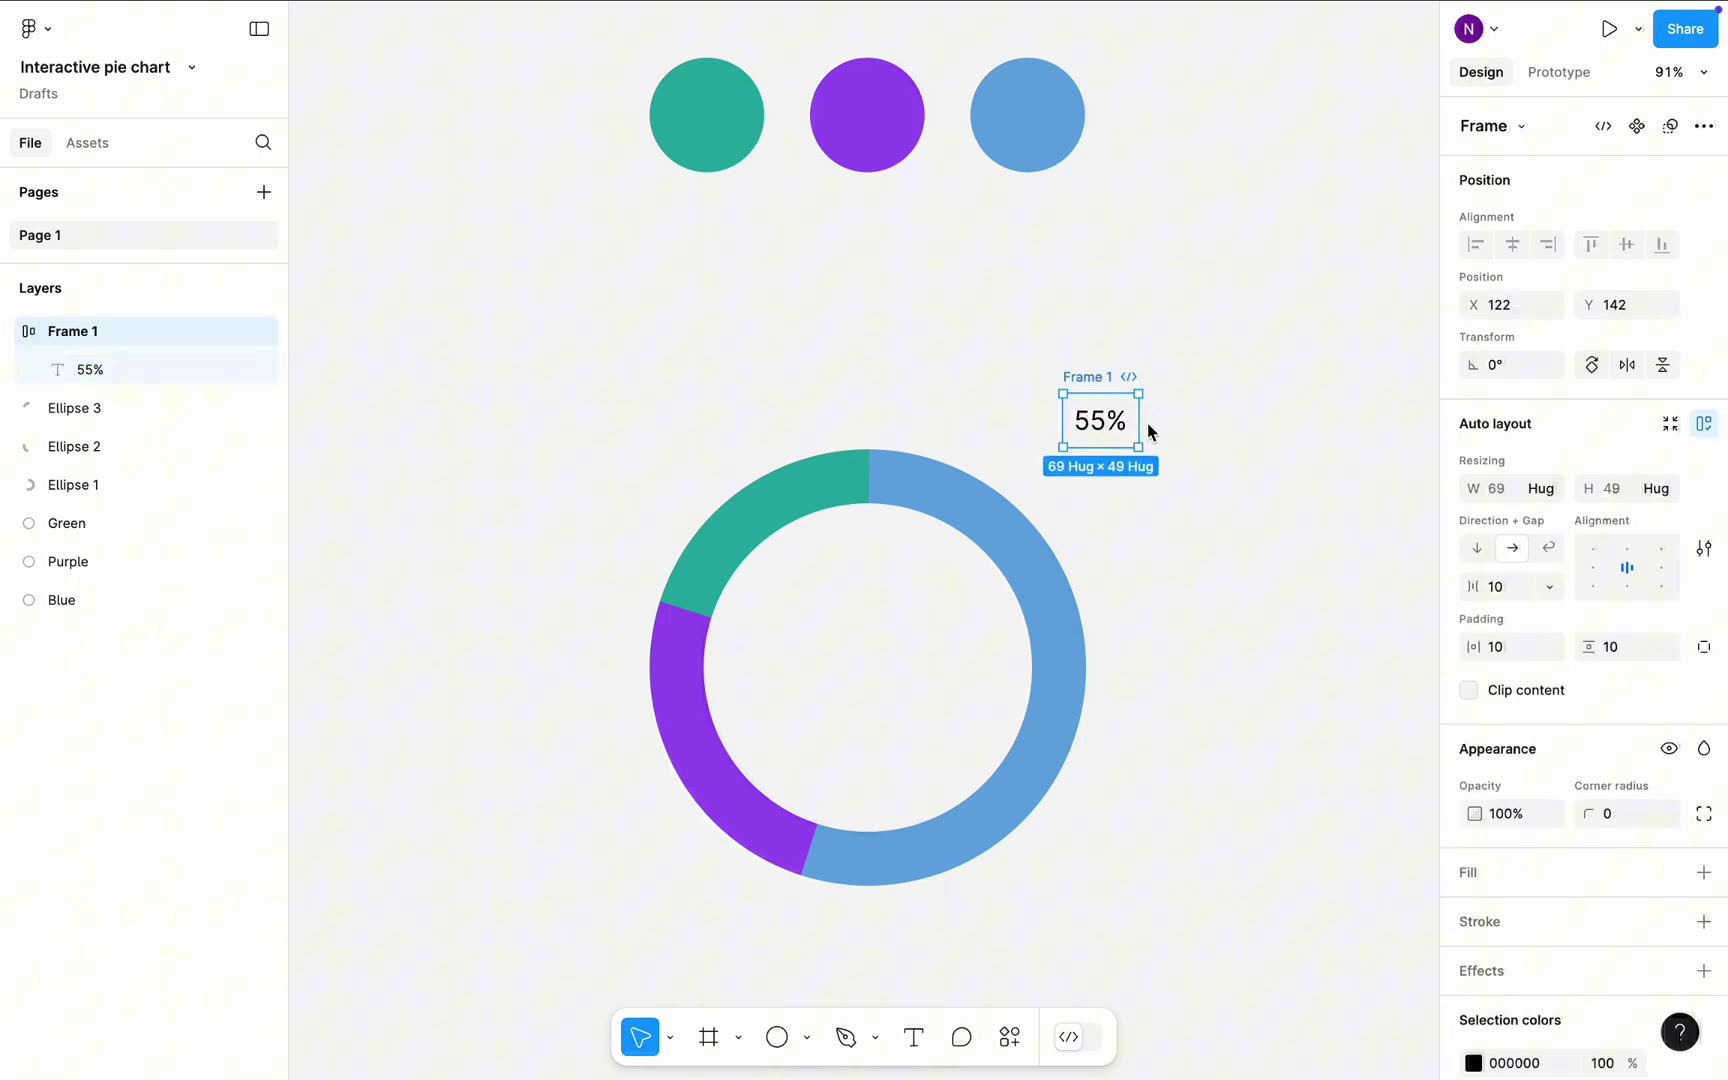
drag(1141, 428, 1192, 424)
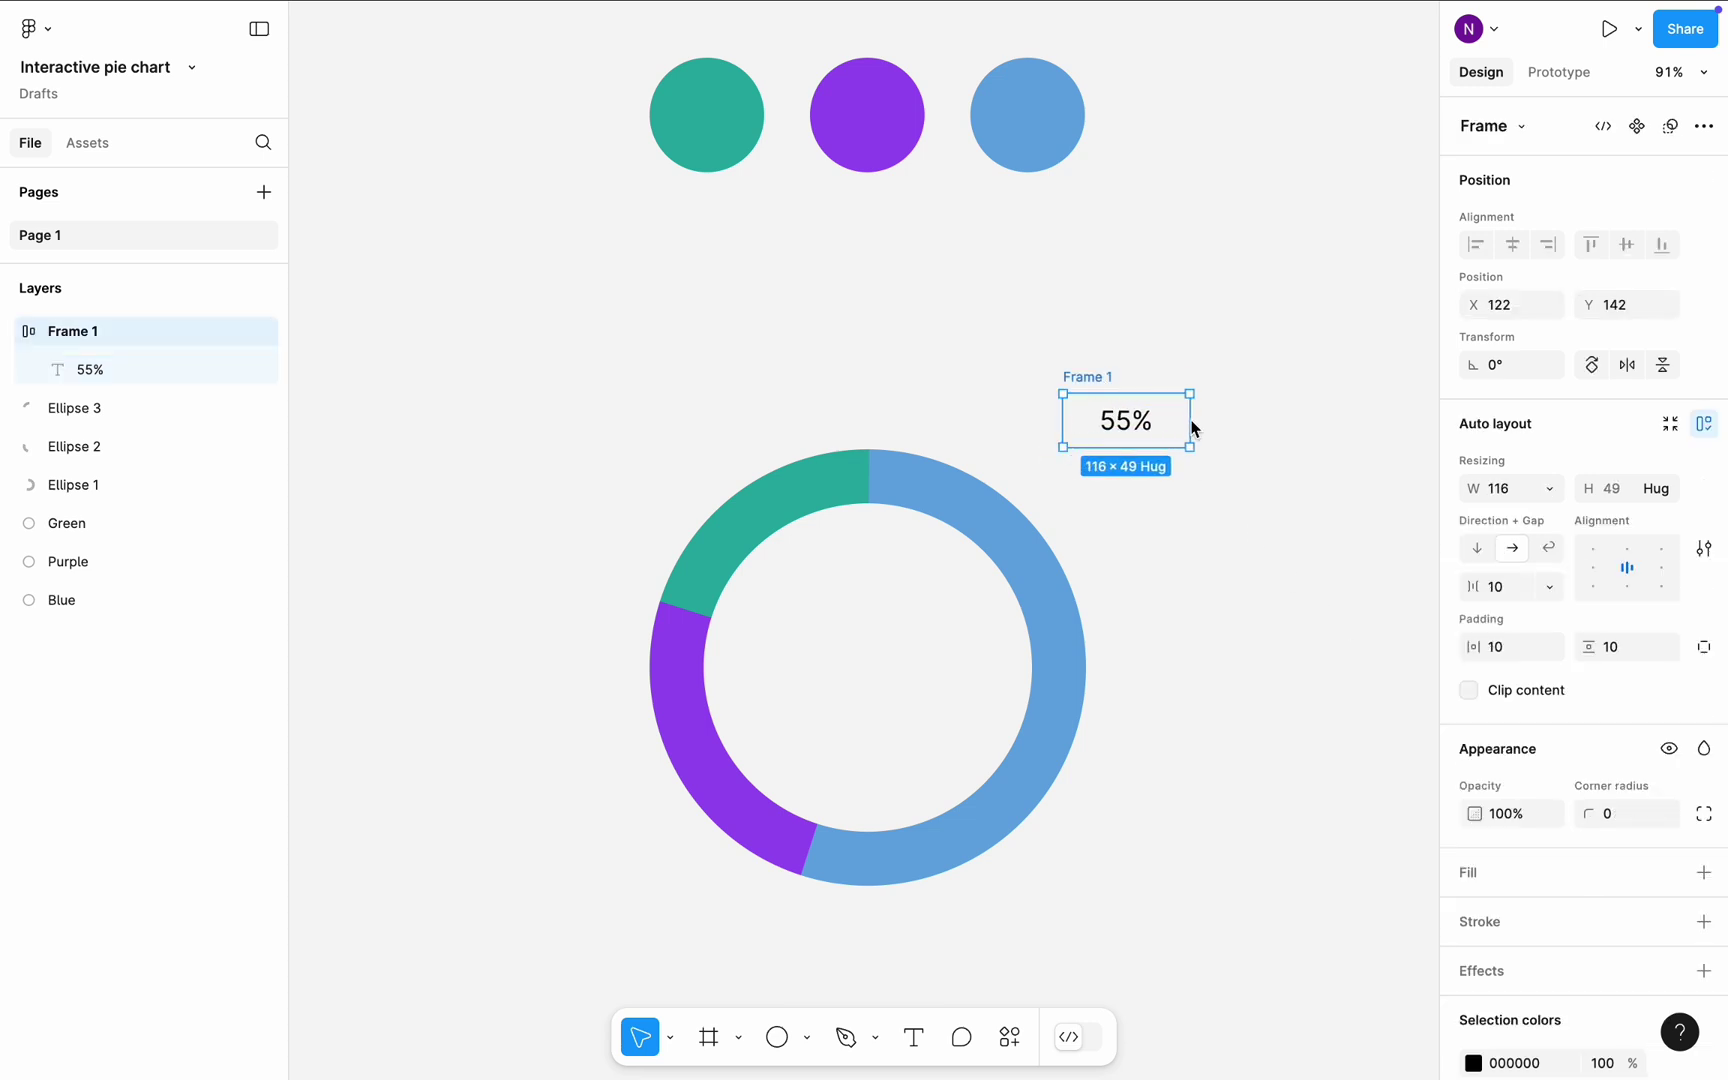
- Give the label frame a white fill, black stroke and 24 corner radius
click(1703, 872)
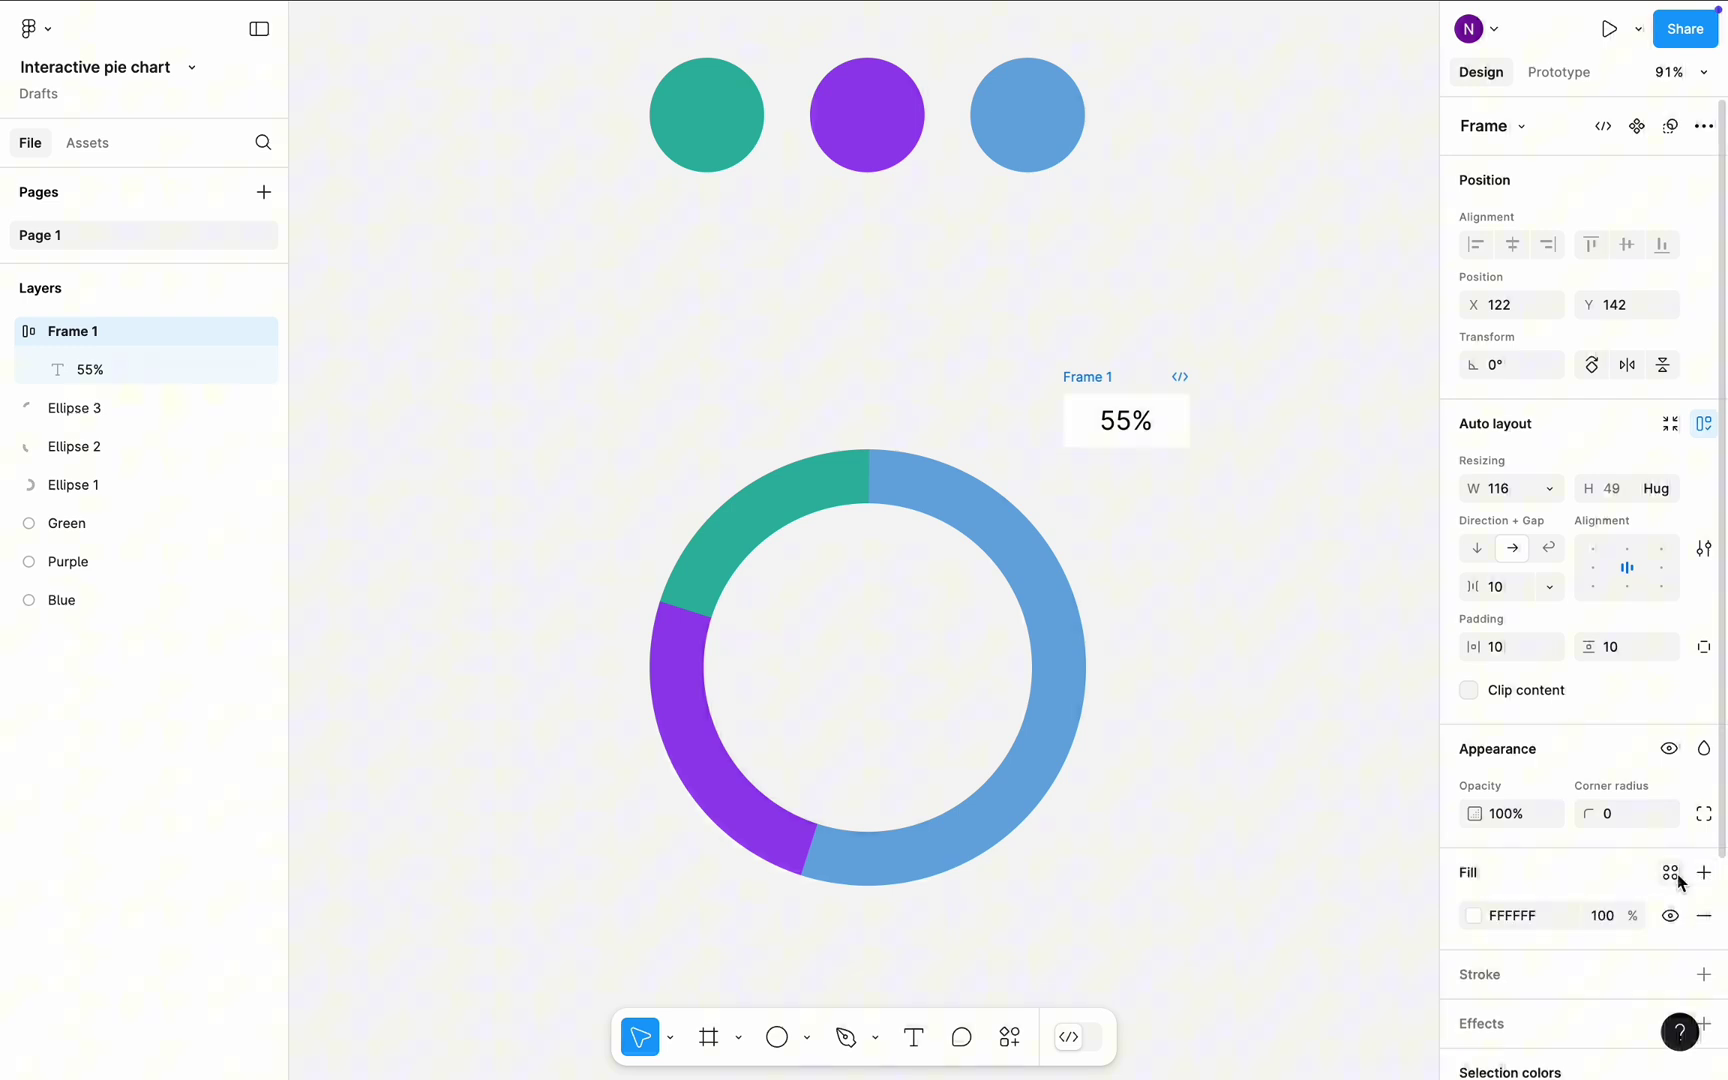
click(1547, 974)
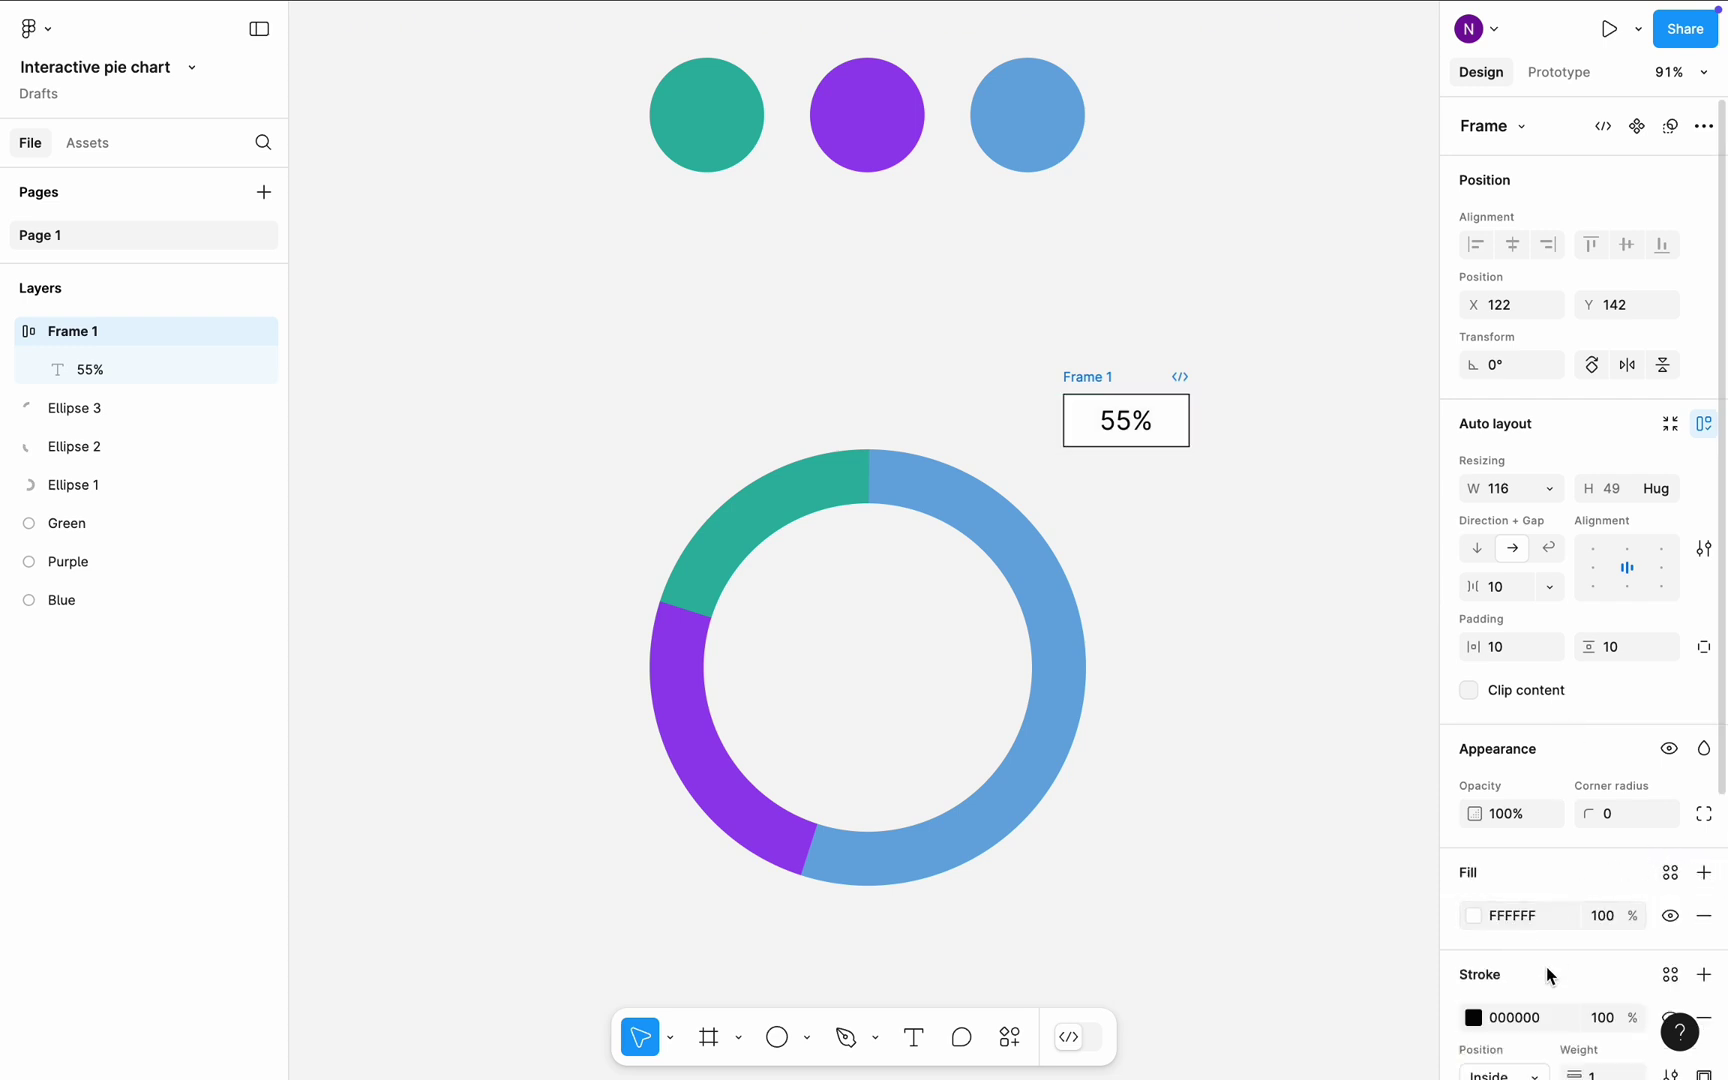
click(1622, 814)
text(24)
key(Return)
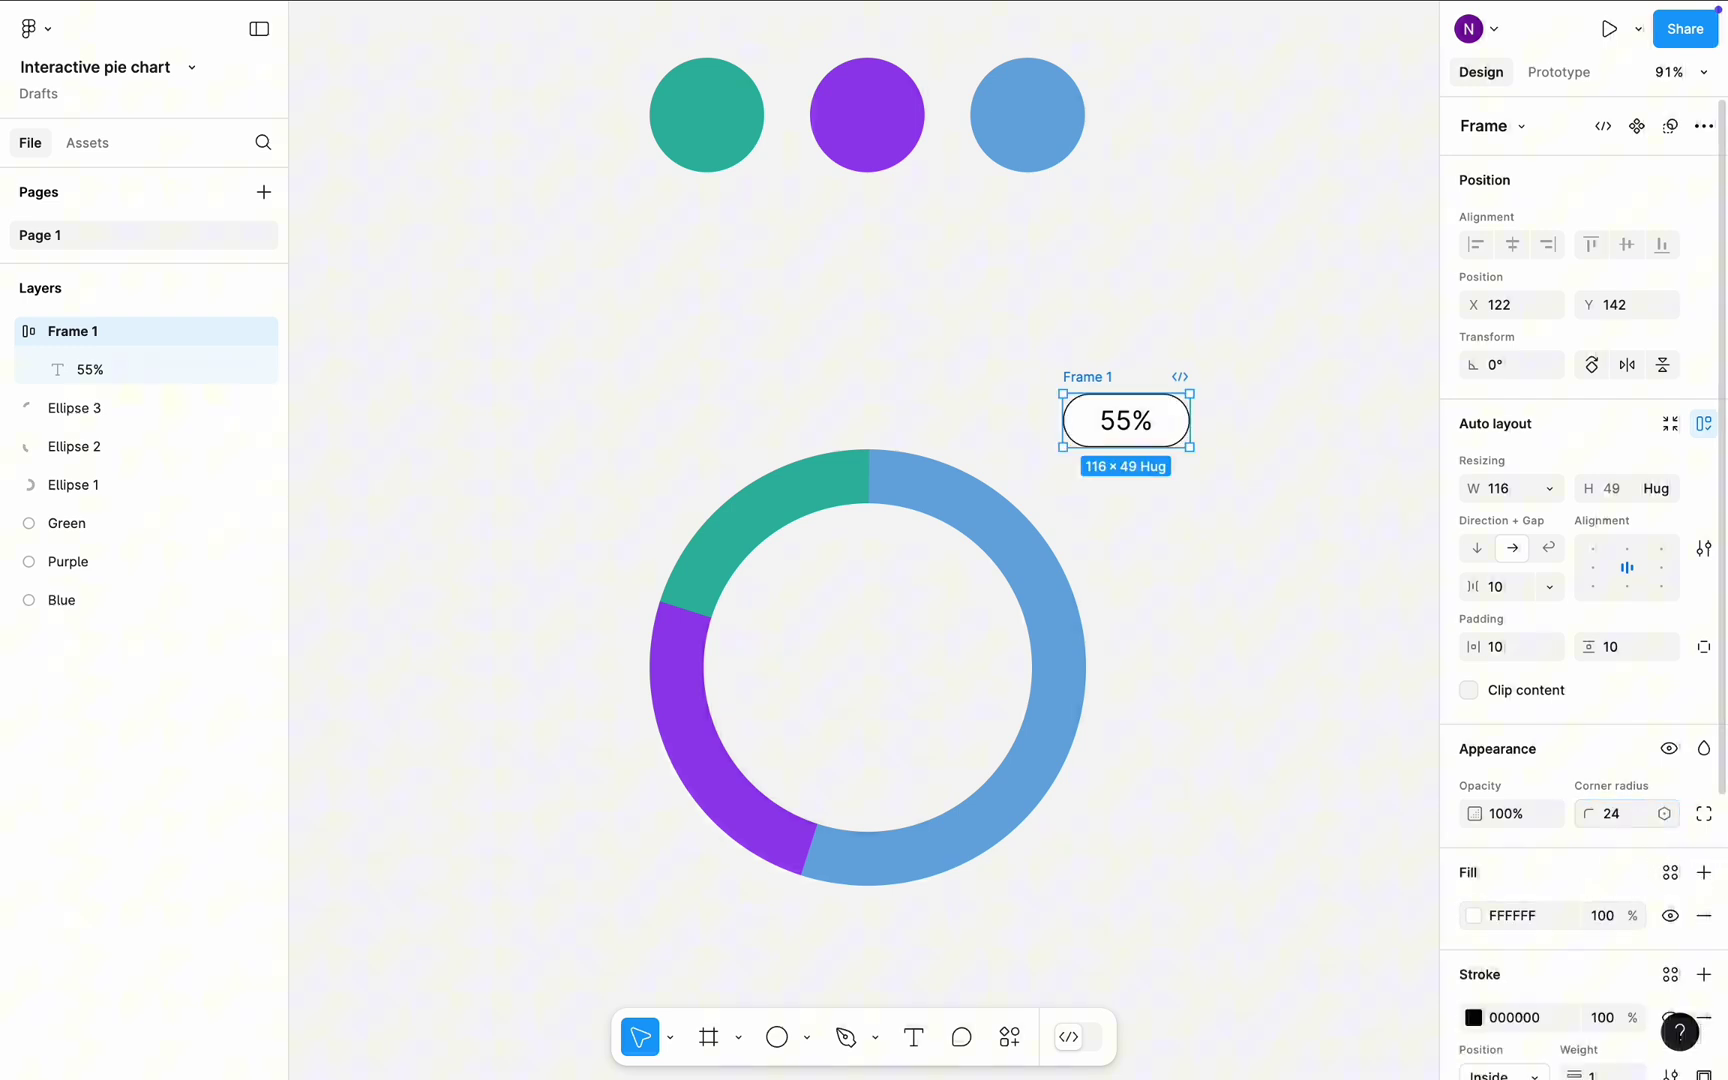
click(1247, 700)
- Rename the label frame to '1' and move it to the right of the ring
scroll(1072, 339, right, 2)
scroll(1072, 339, down, 1)
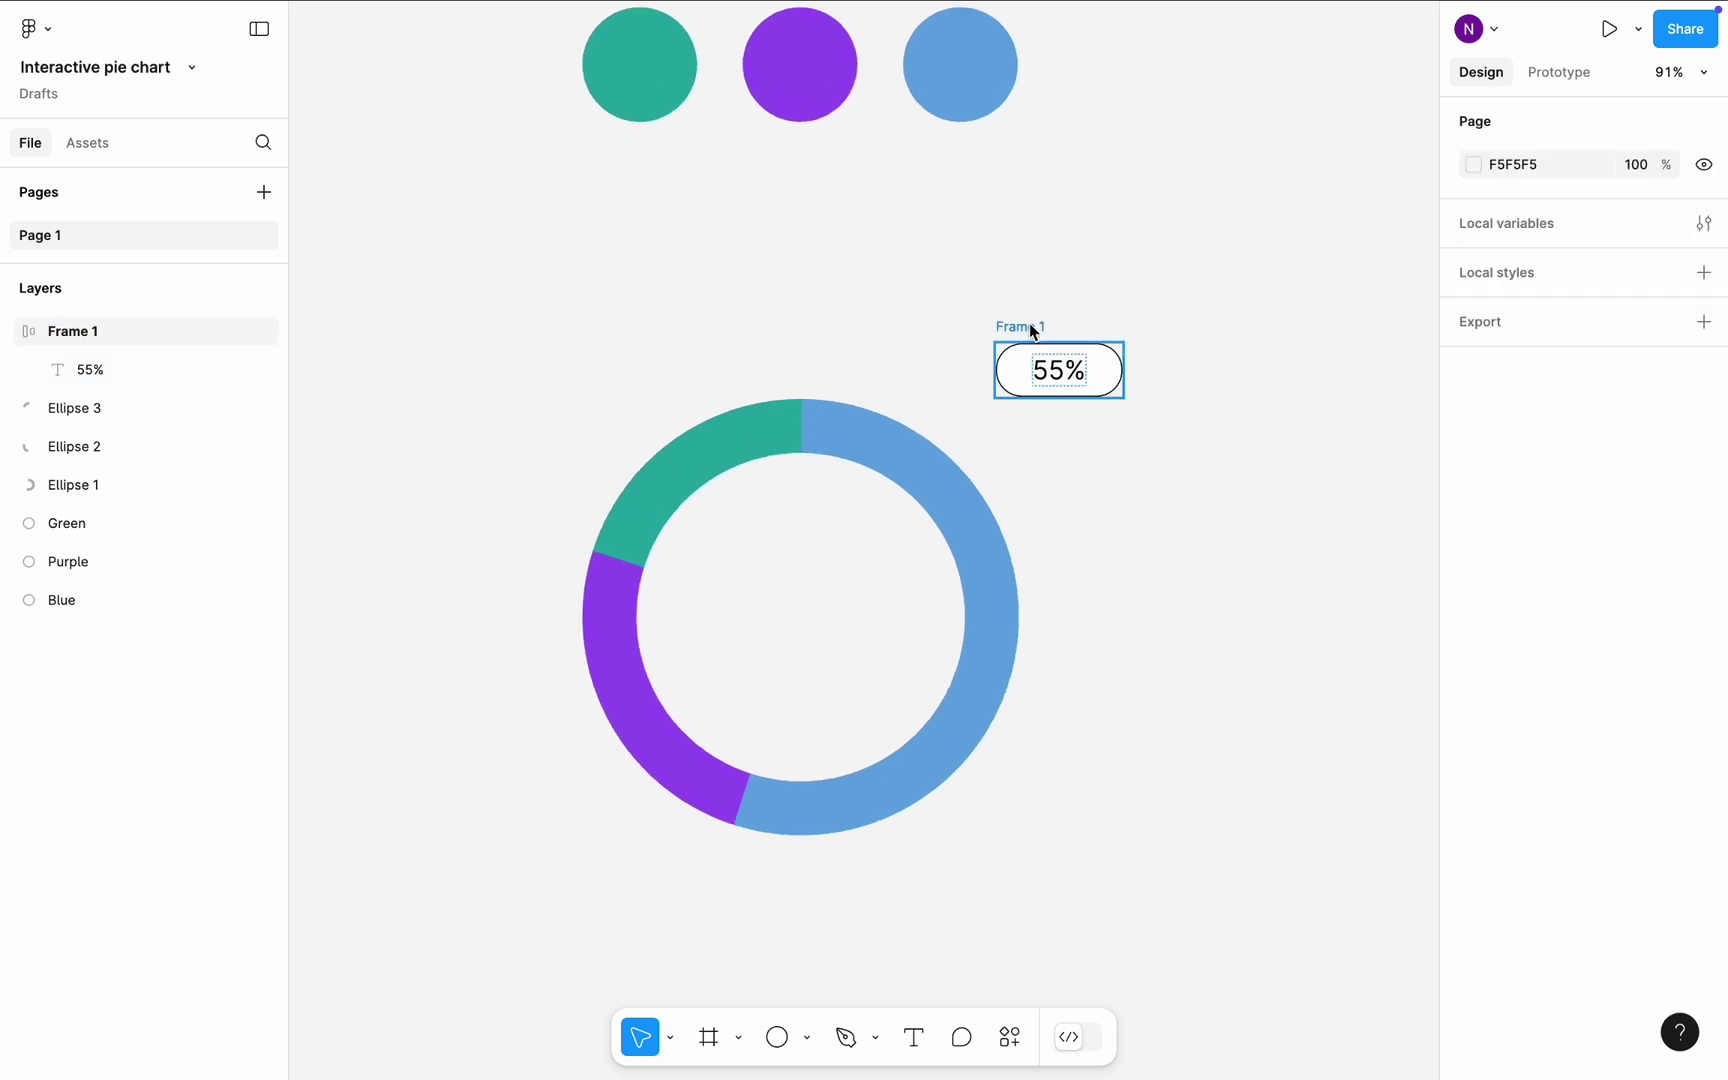
click(1031, 330)
text(1)
click(1040, 332)
click(1002, 334)
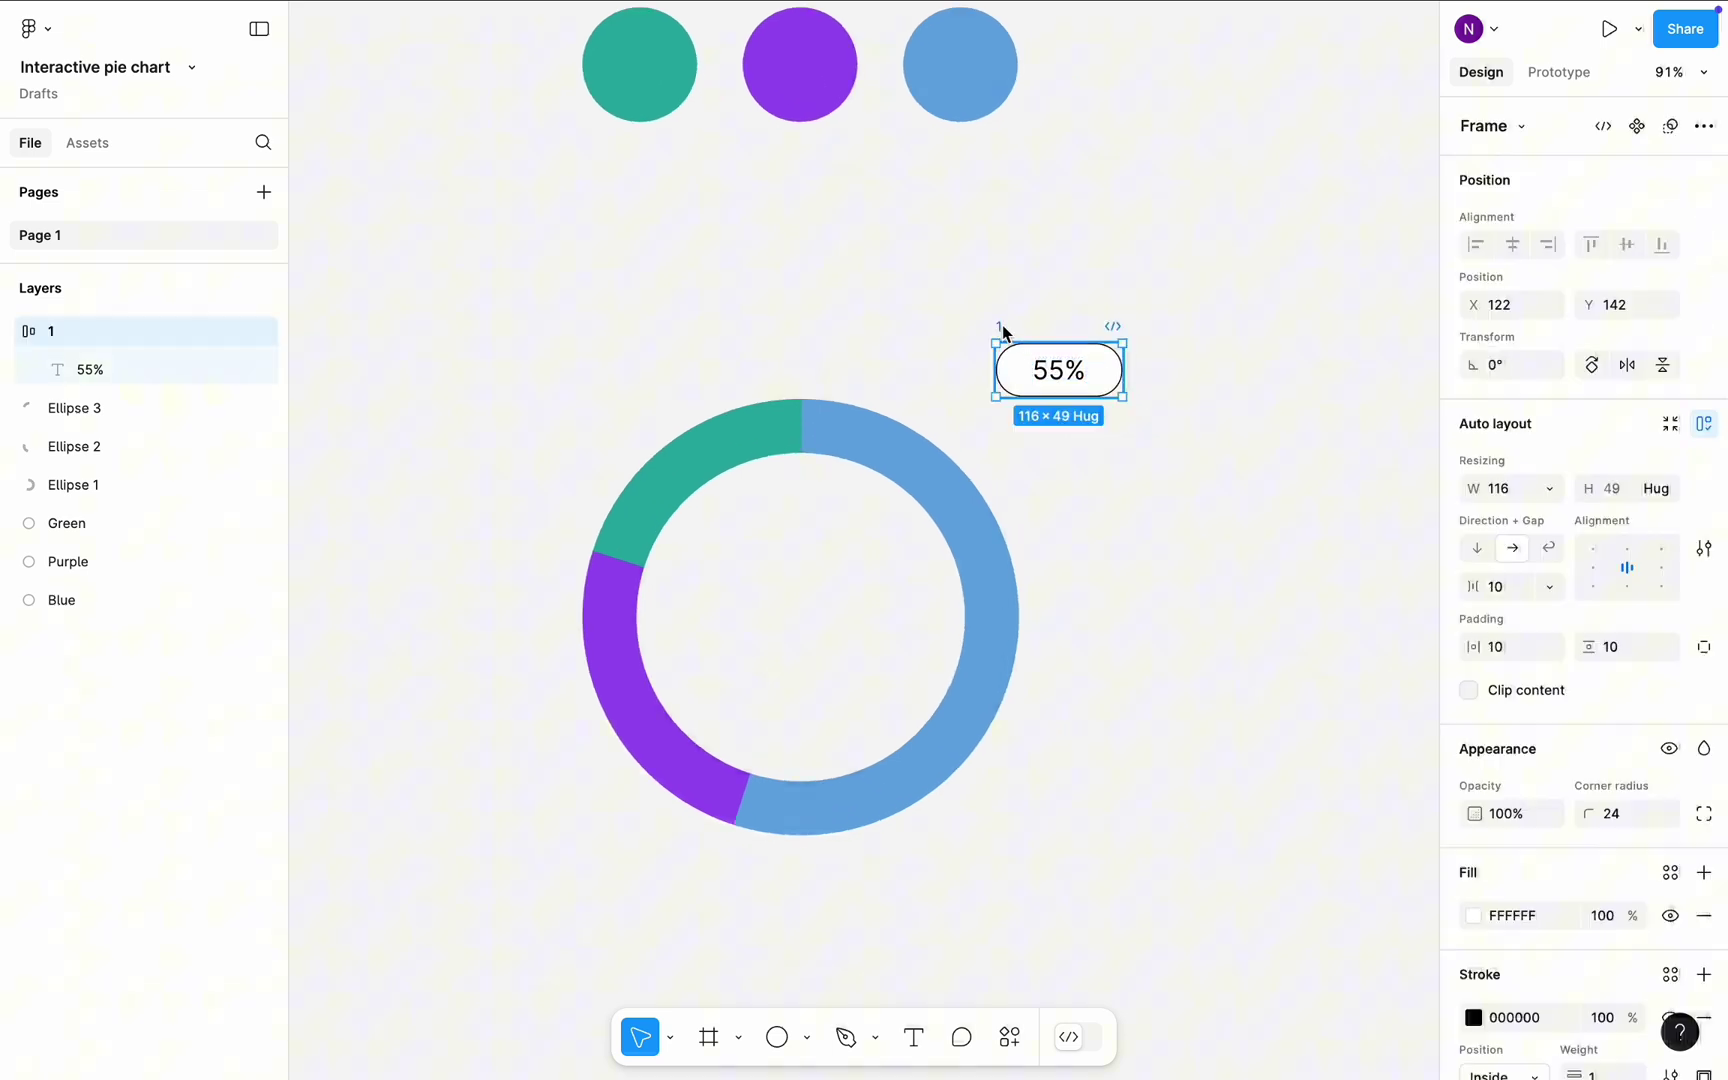
drag(1002, 334, 1107, 579)
- Duplicate the 55% pill to the ring's lower left and change its text to 25%
key(super+c)
key(super+v)
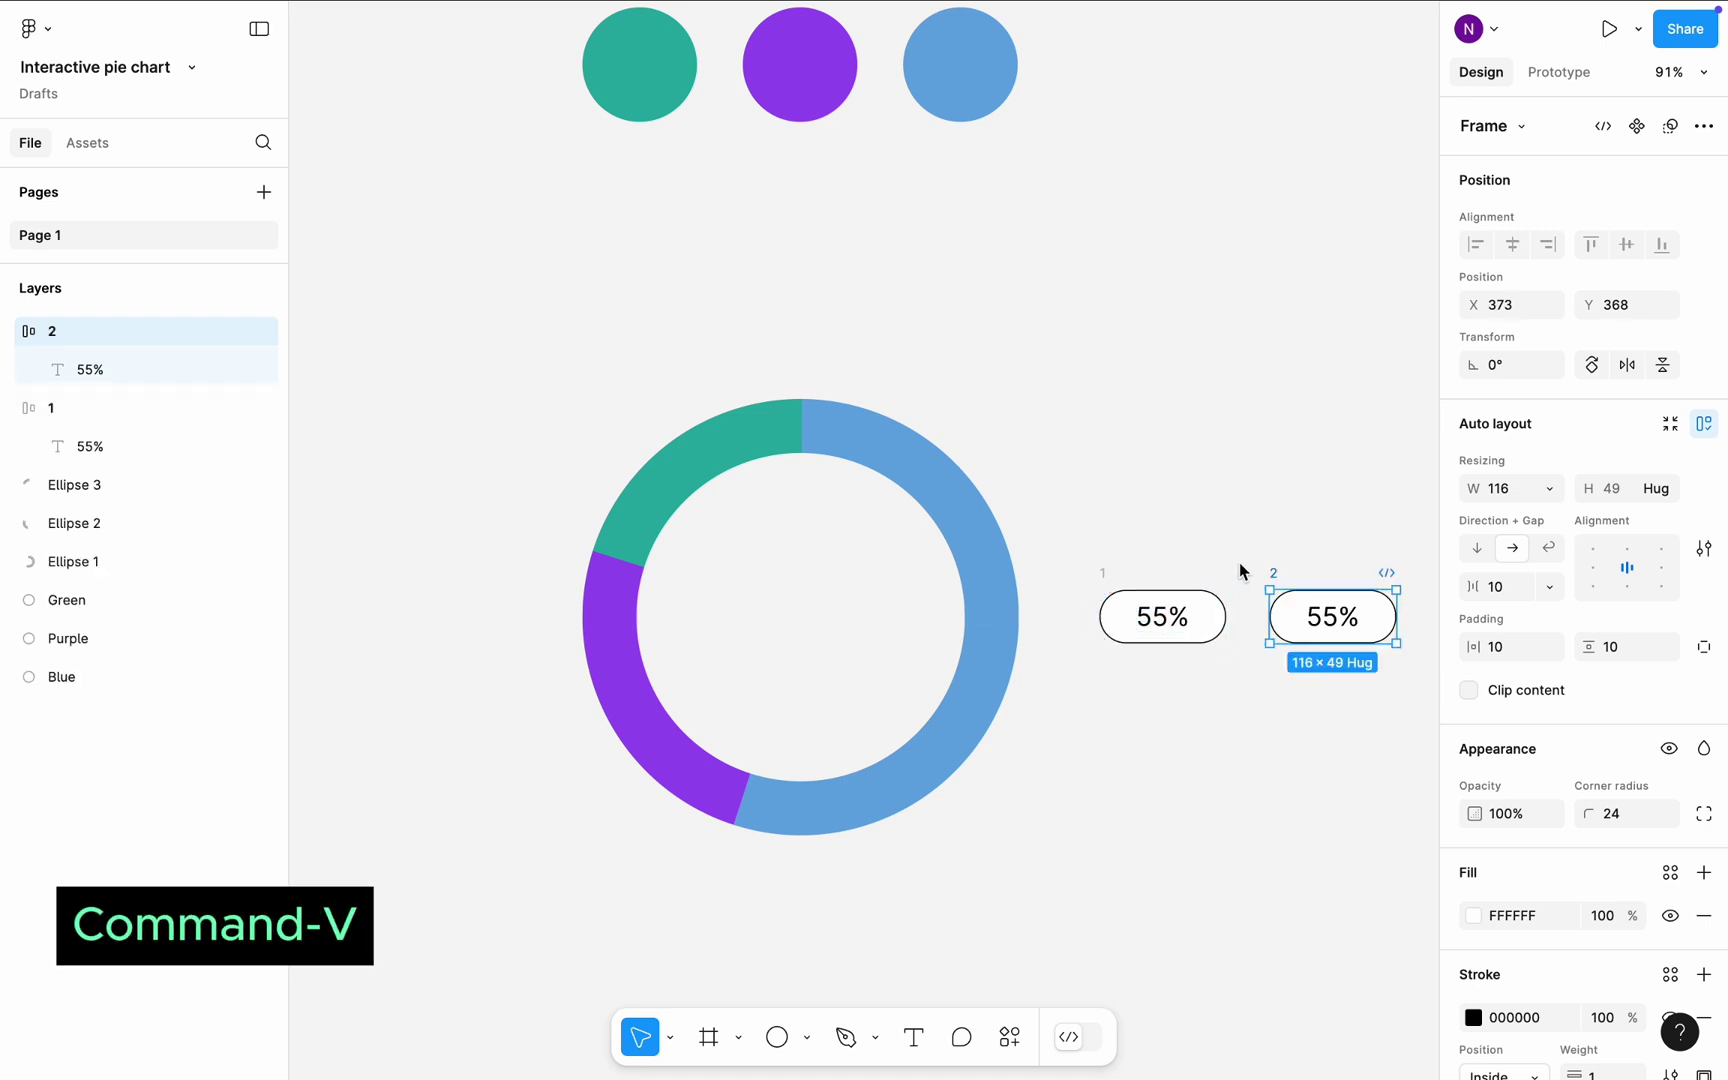
drag(1273, 567, 440, 733)
double_click(488, 775)
double_click(488, 773)
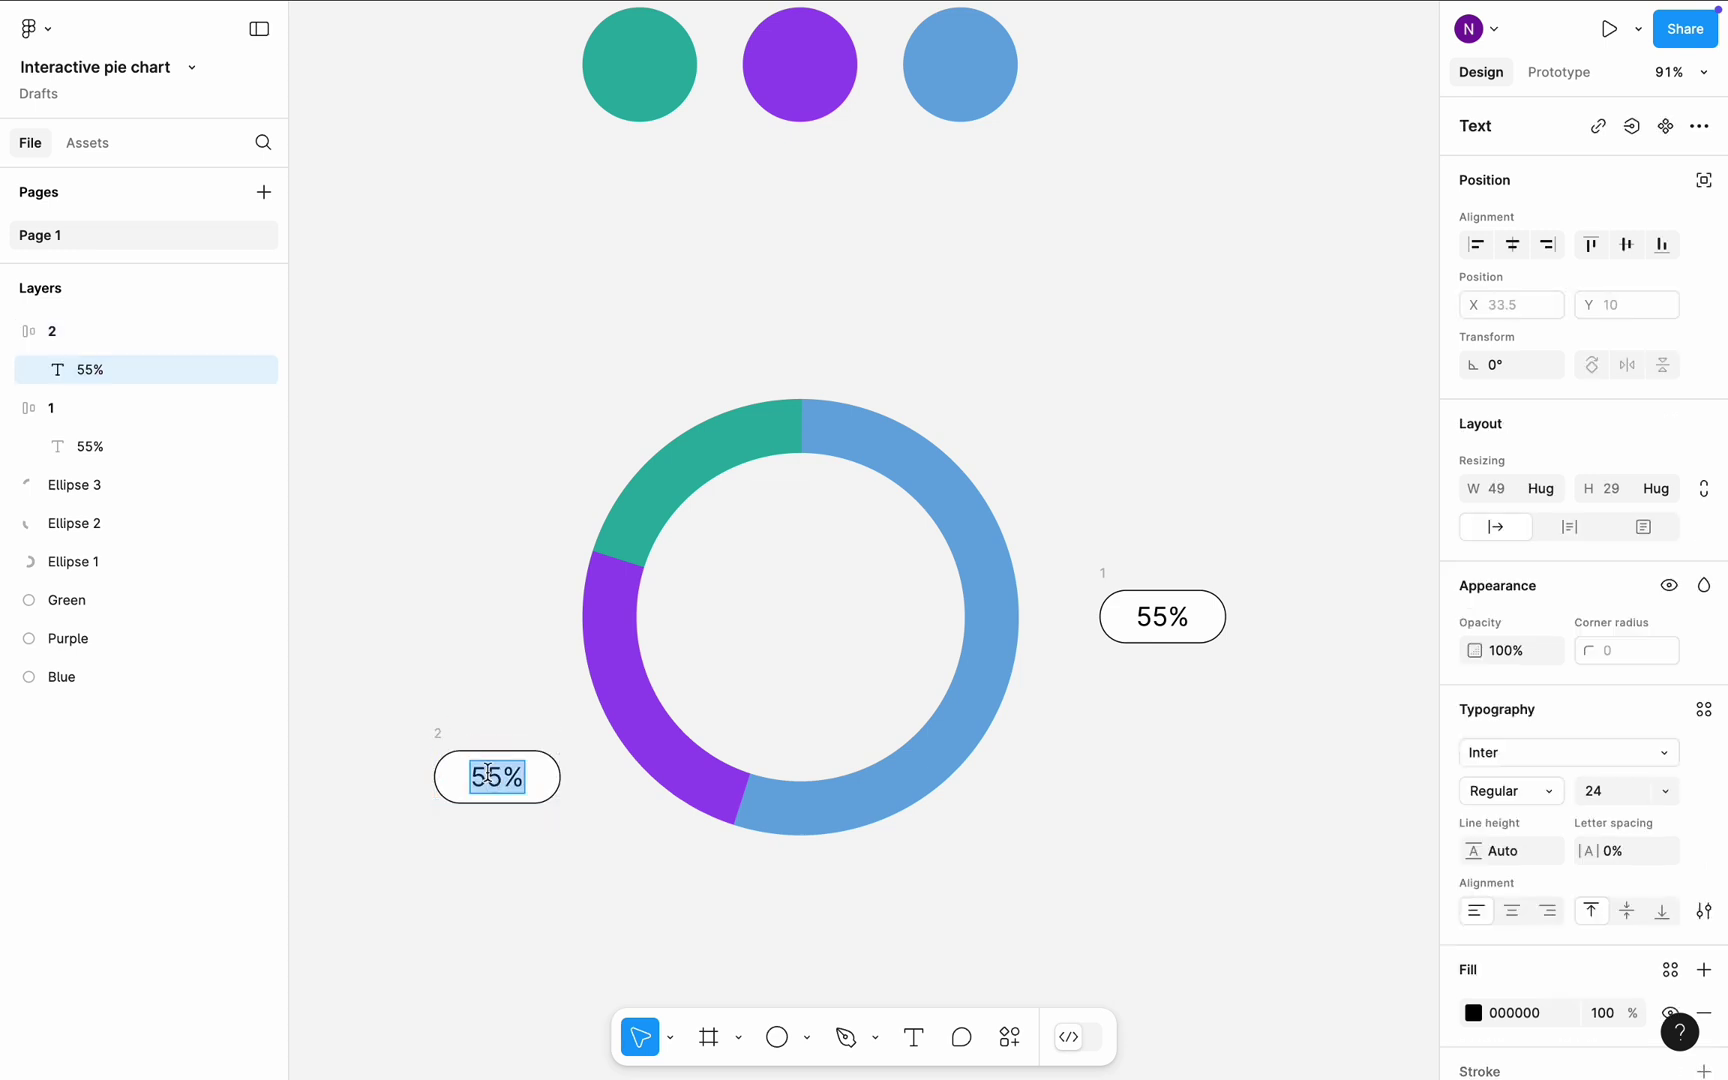
click(497, 783)
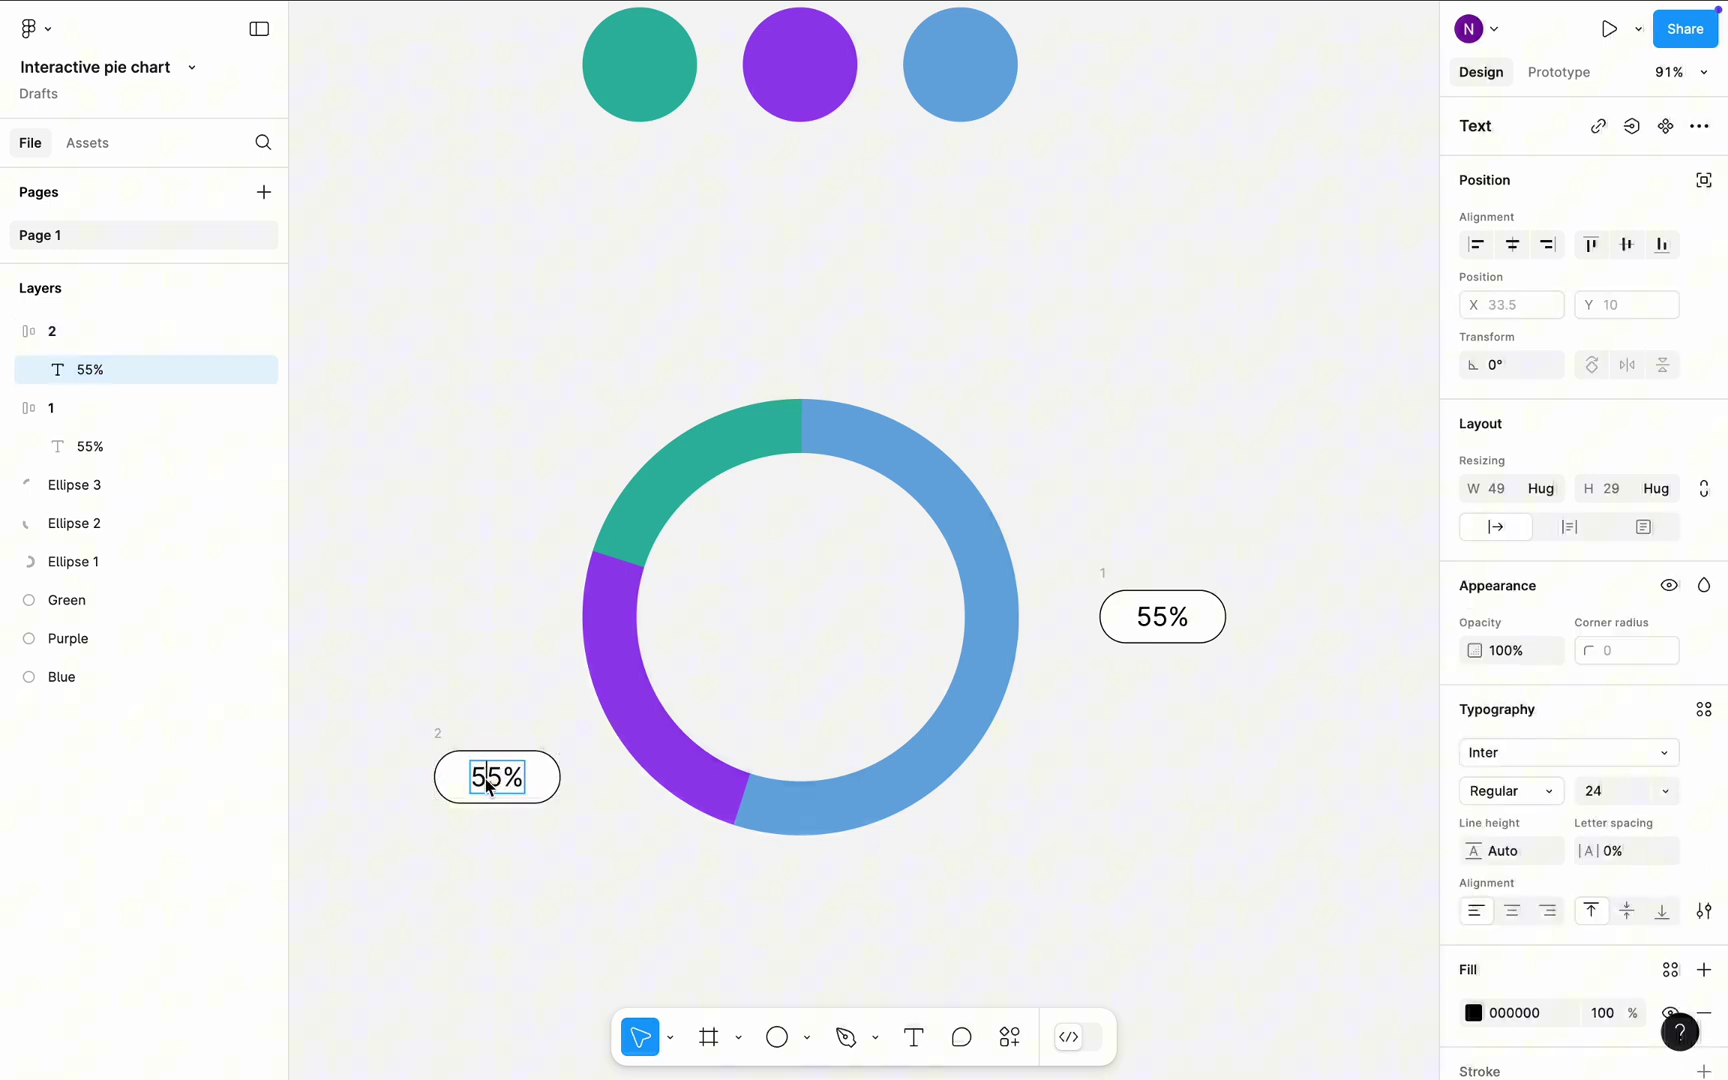
key(BackSpace)
text(2)
key(Escape)
key(super+c)
- Duplicate pill 2 above the ring's left side as pill 3, changing its text to 20%
key(Escape)
key(super+c)
key(super+v)
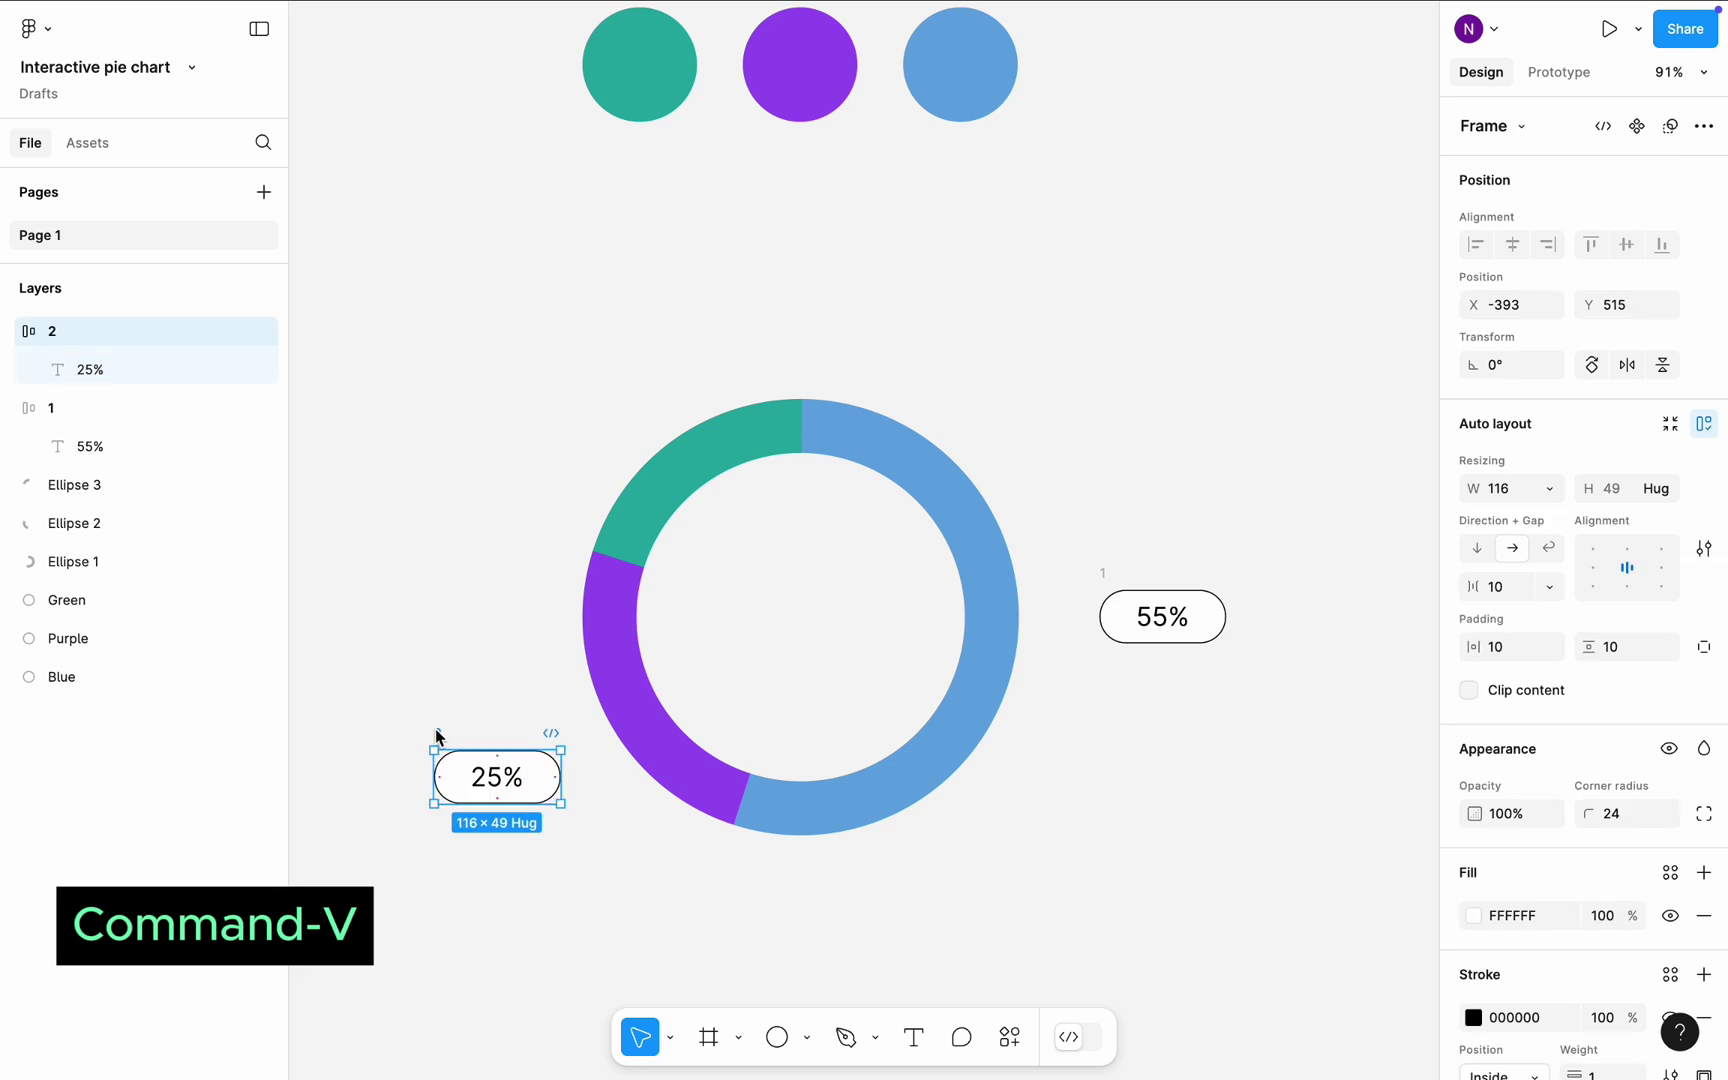
drag(1072, 746, 505, 336)
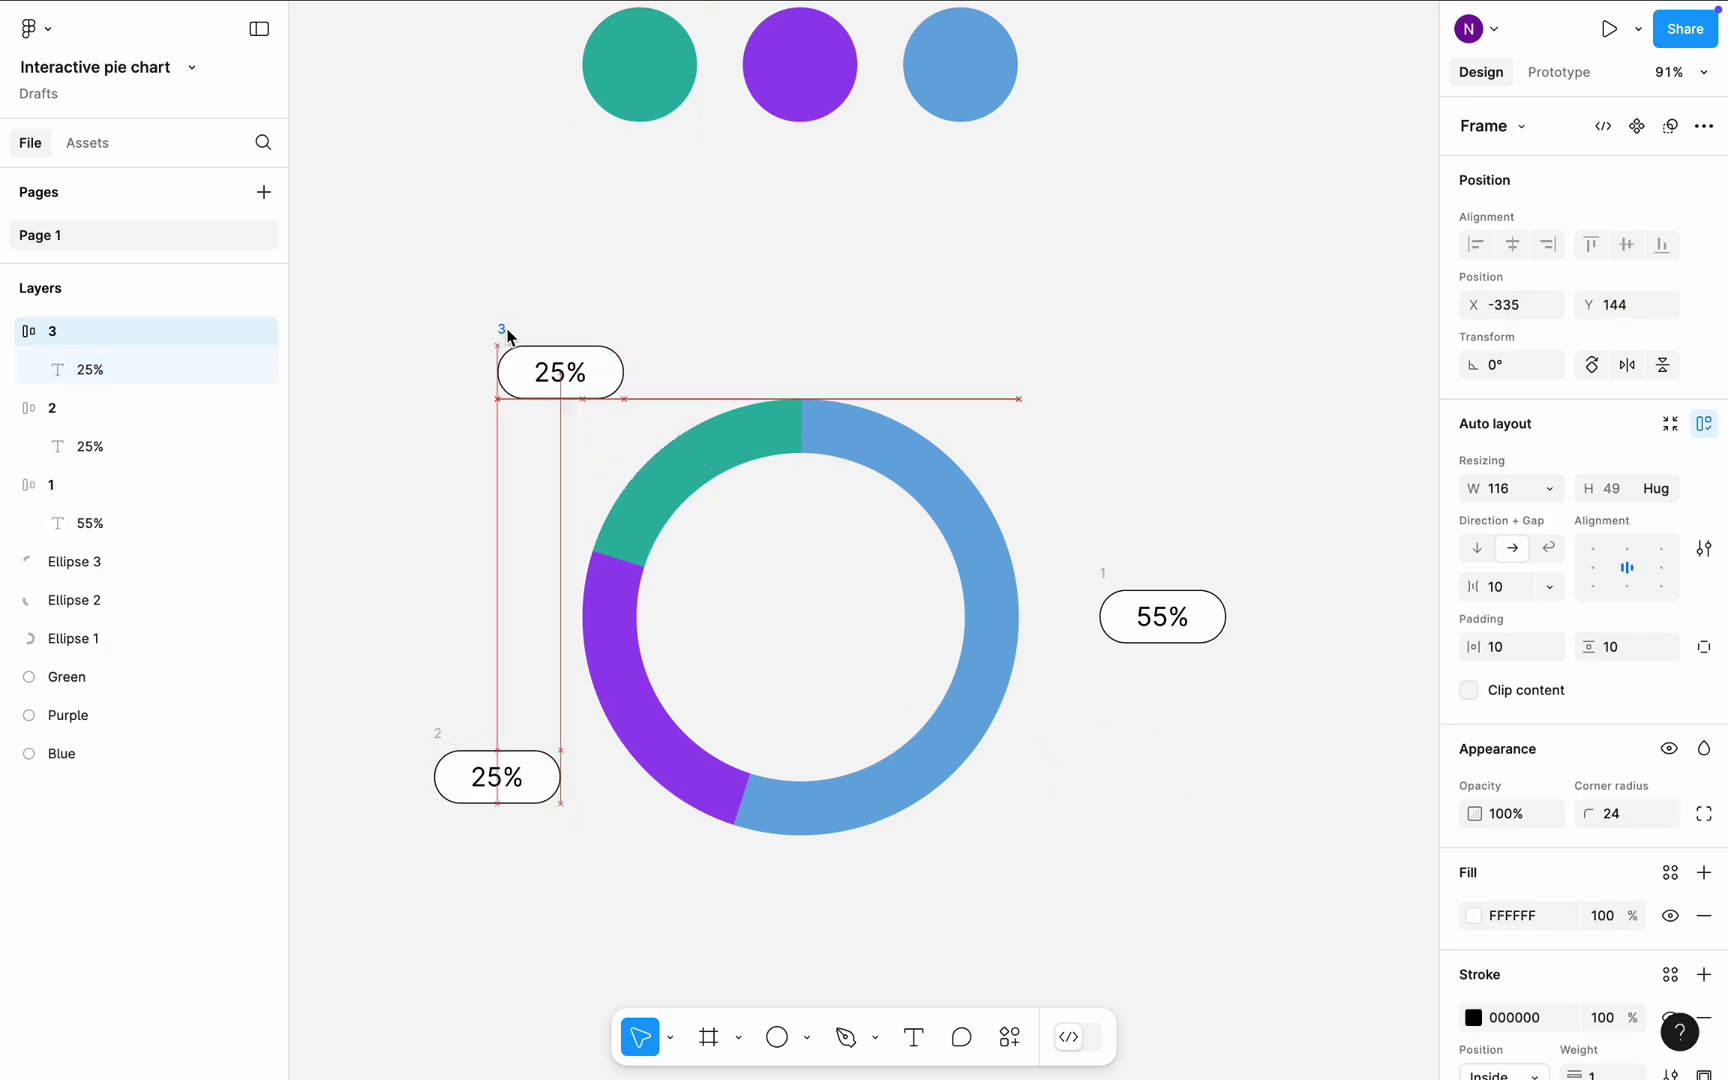
double_click(545, 378)
click(572, 383)
double_click(537, 380)
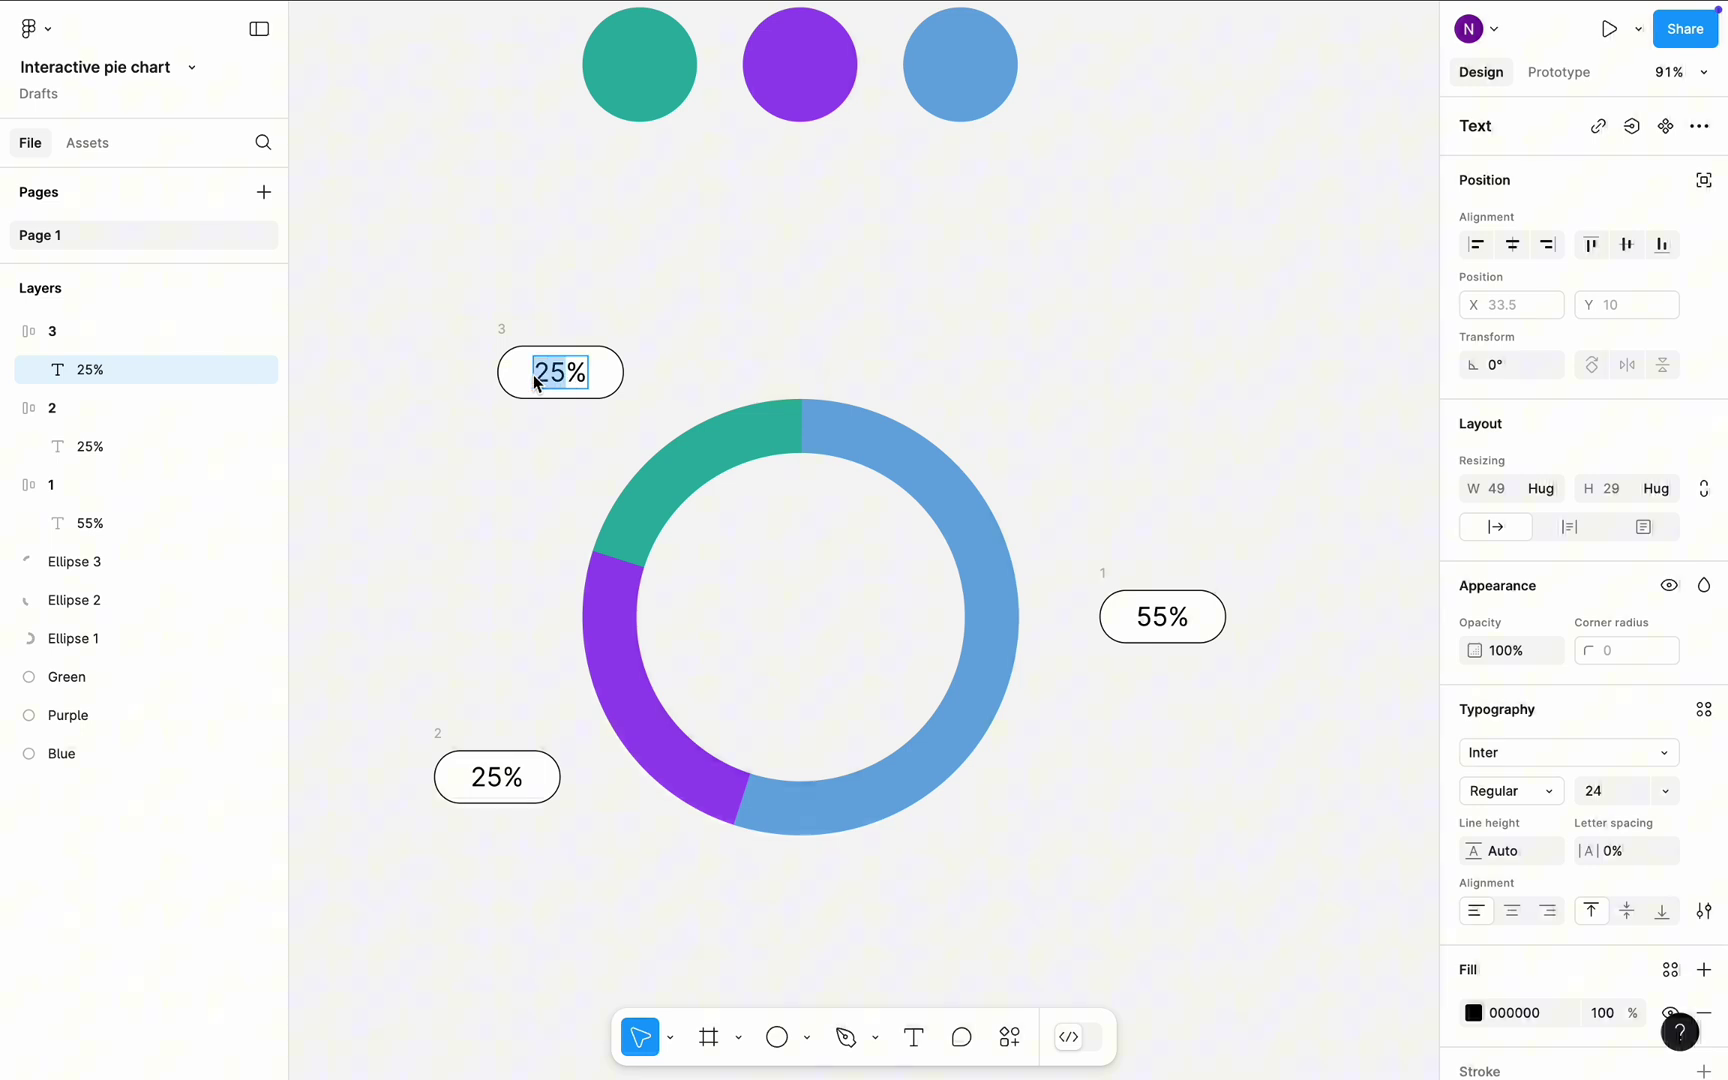
text(20)
click(697, 286)
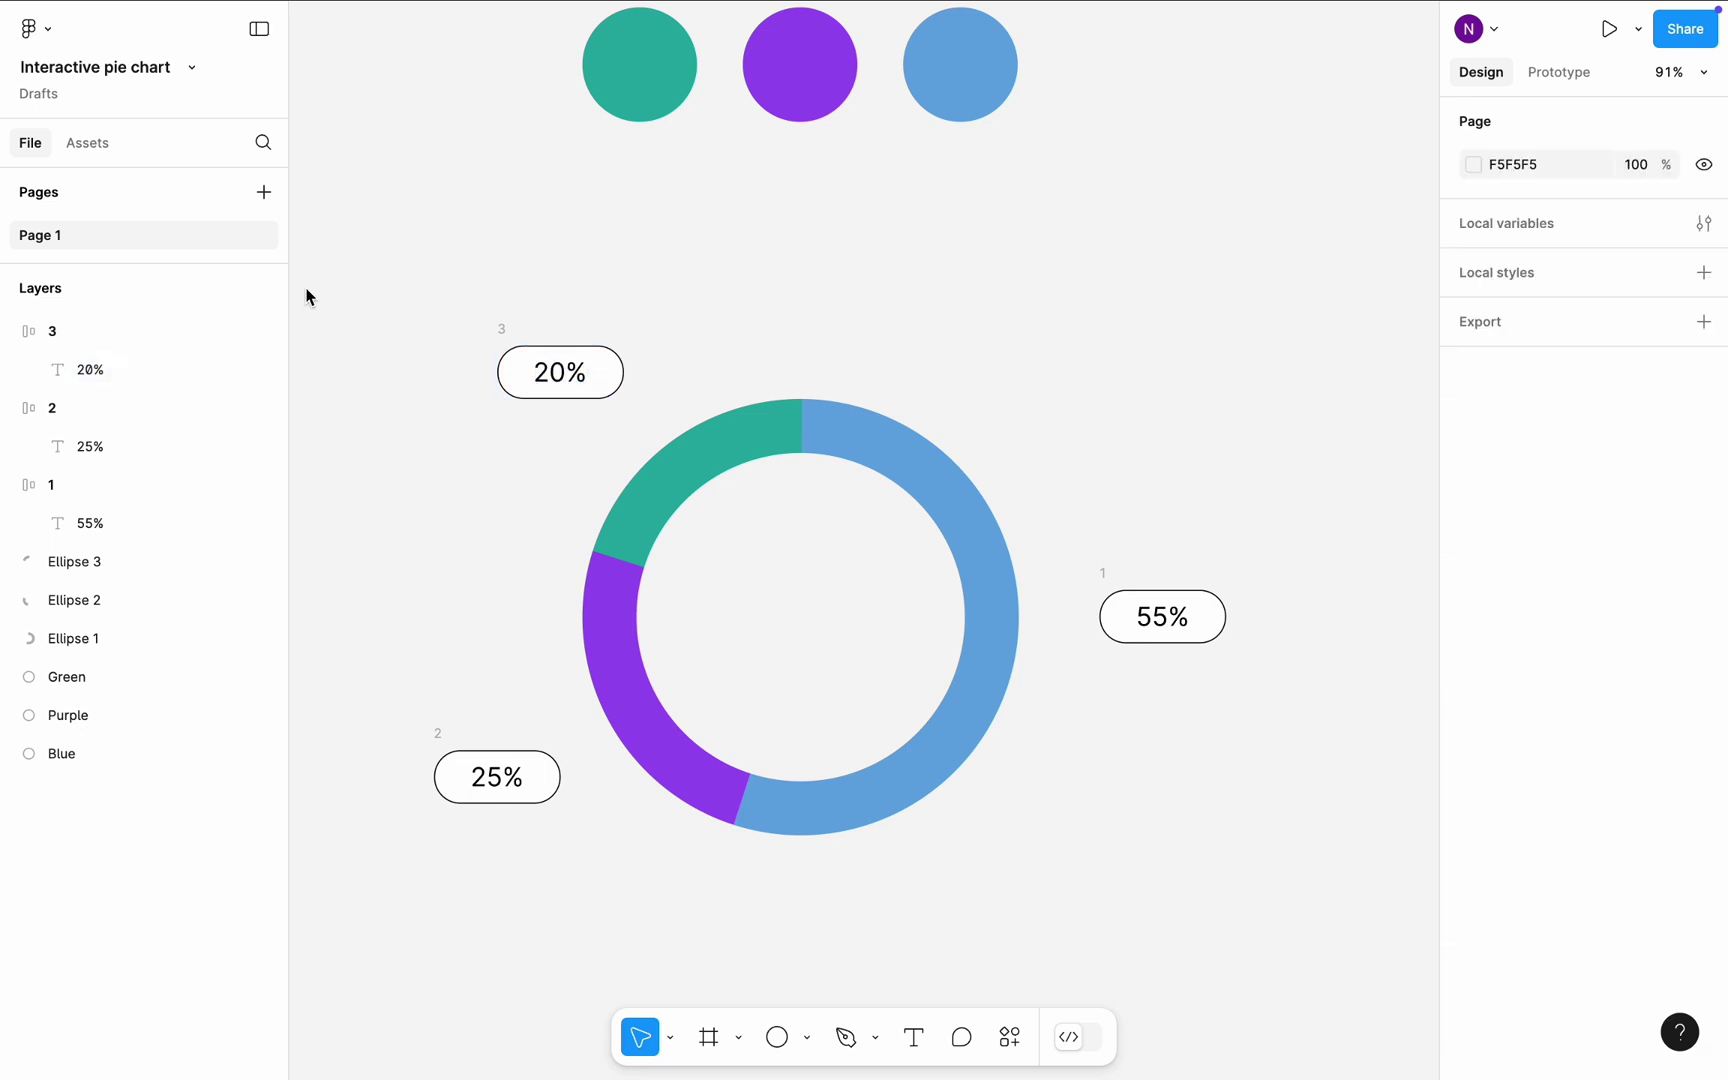
- Wrap the three arcs and three label pills in a new frame named 'Pie'
drag(325, 242, 1257, 950)
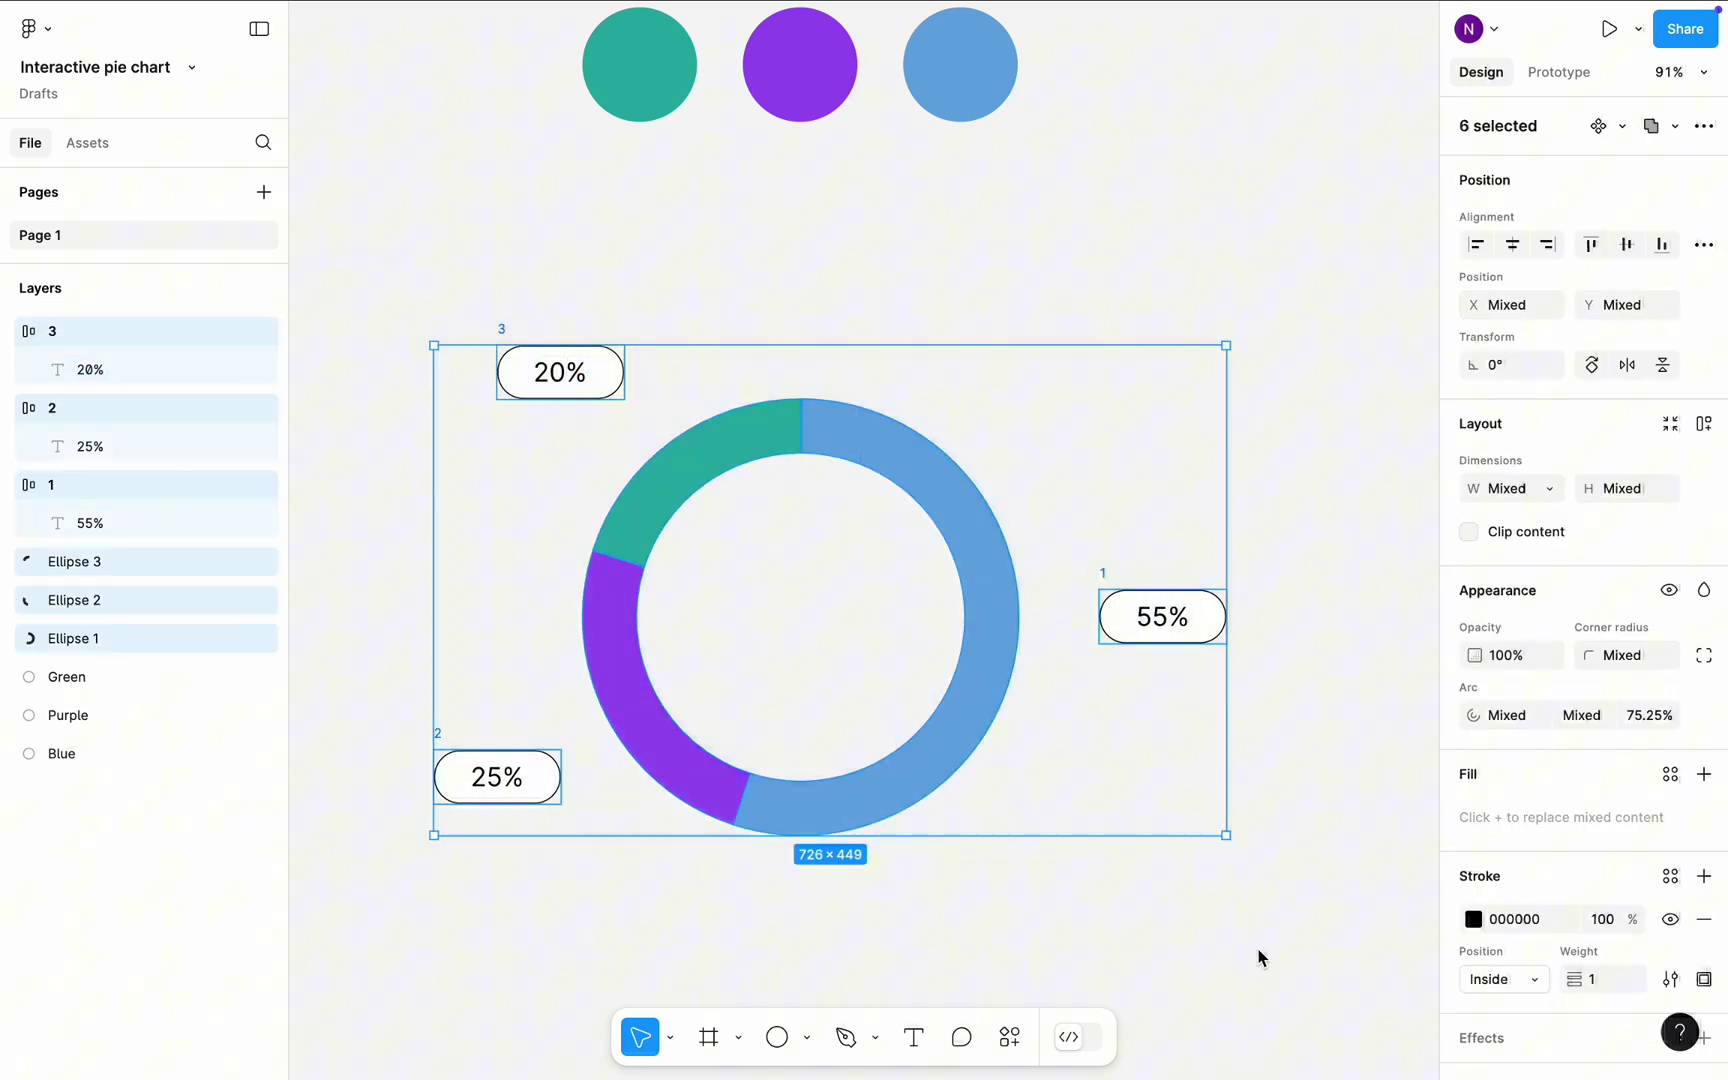
right_click(825, 477)
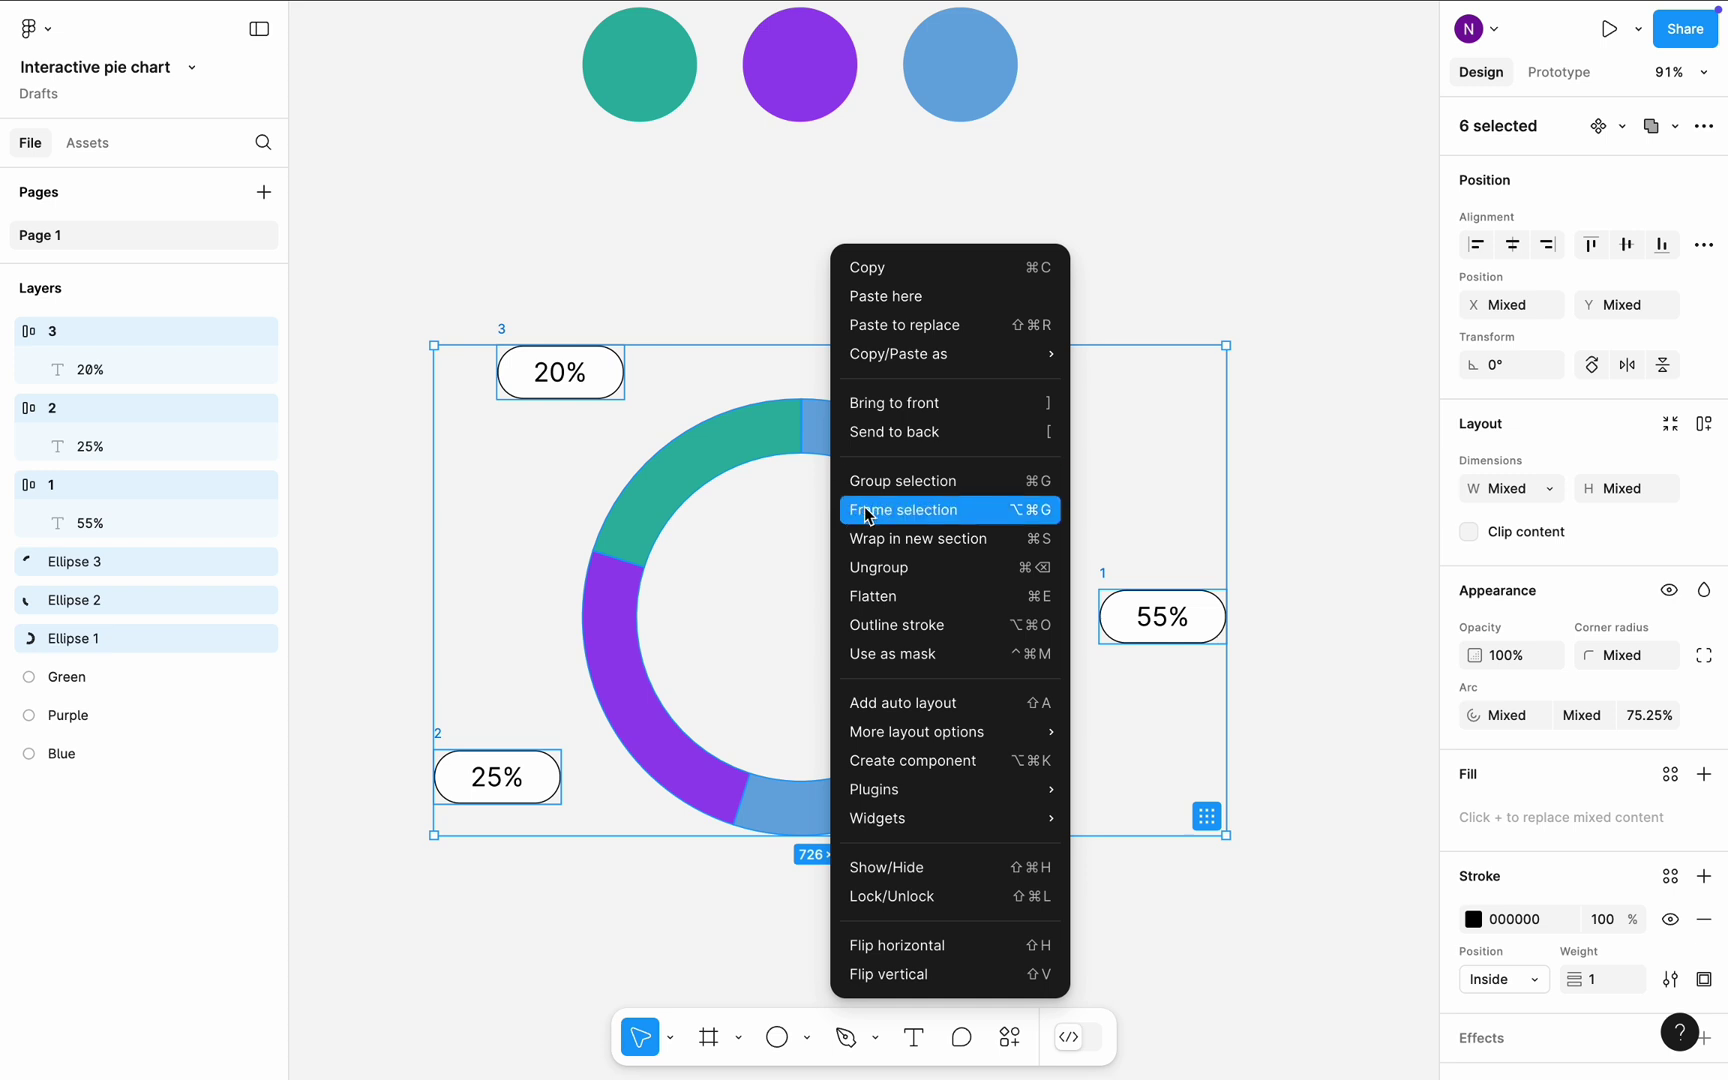
click(860, 507)
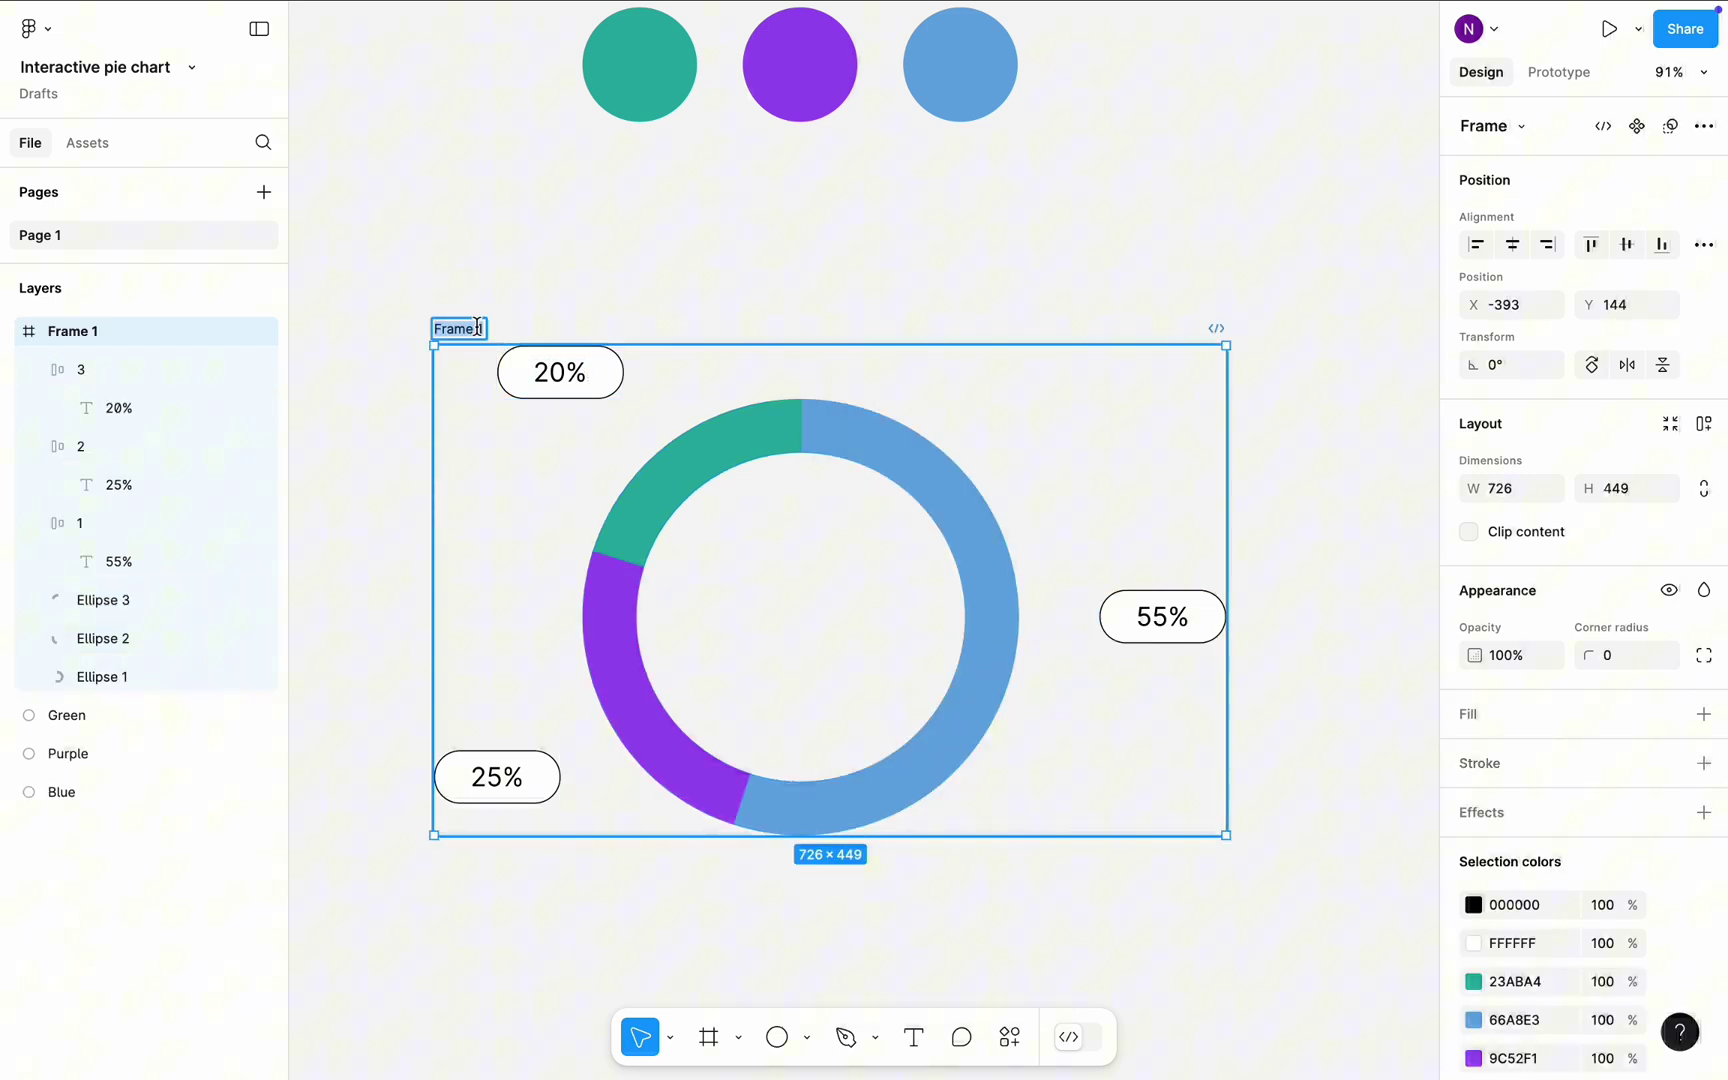
text(Pie)
click(493, 291)
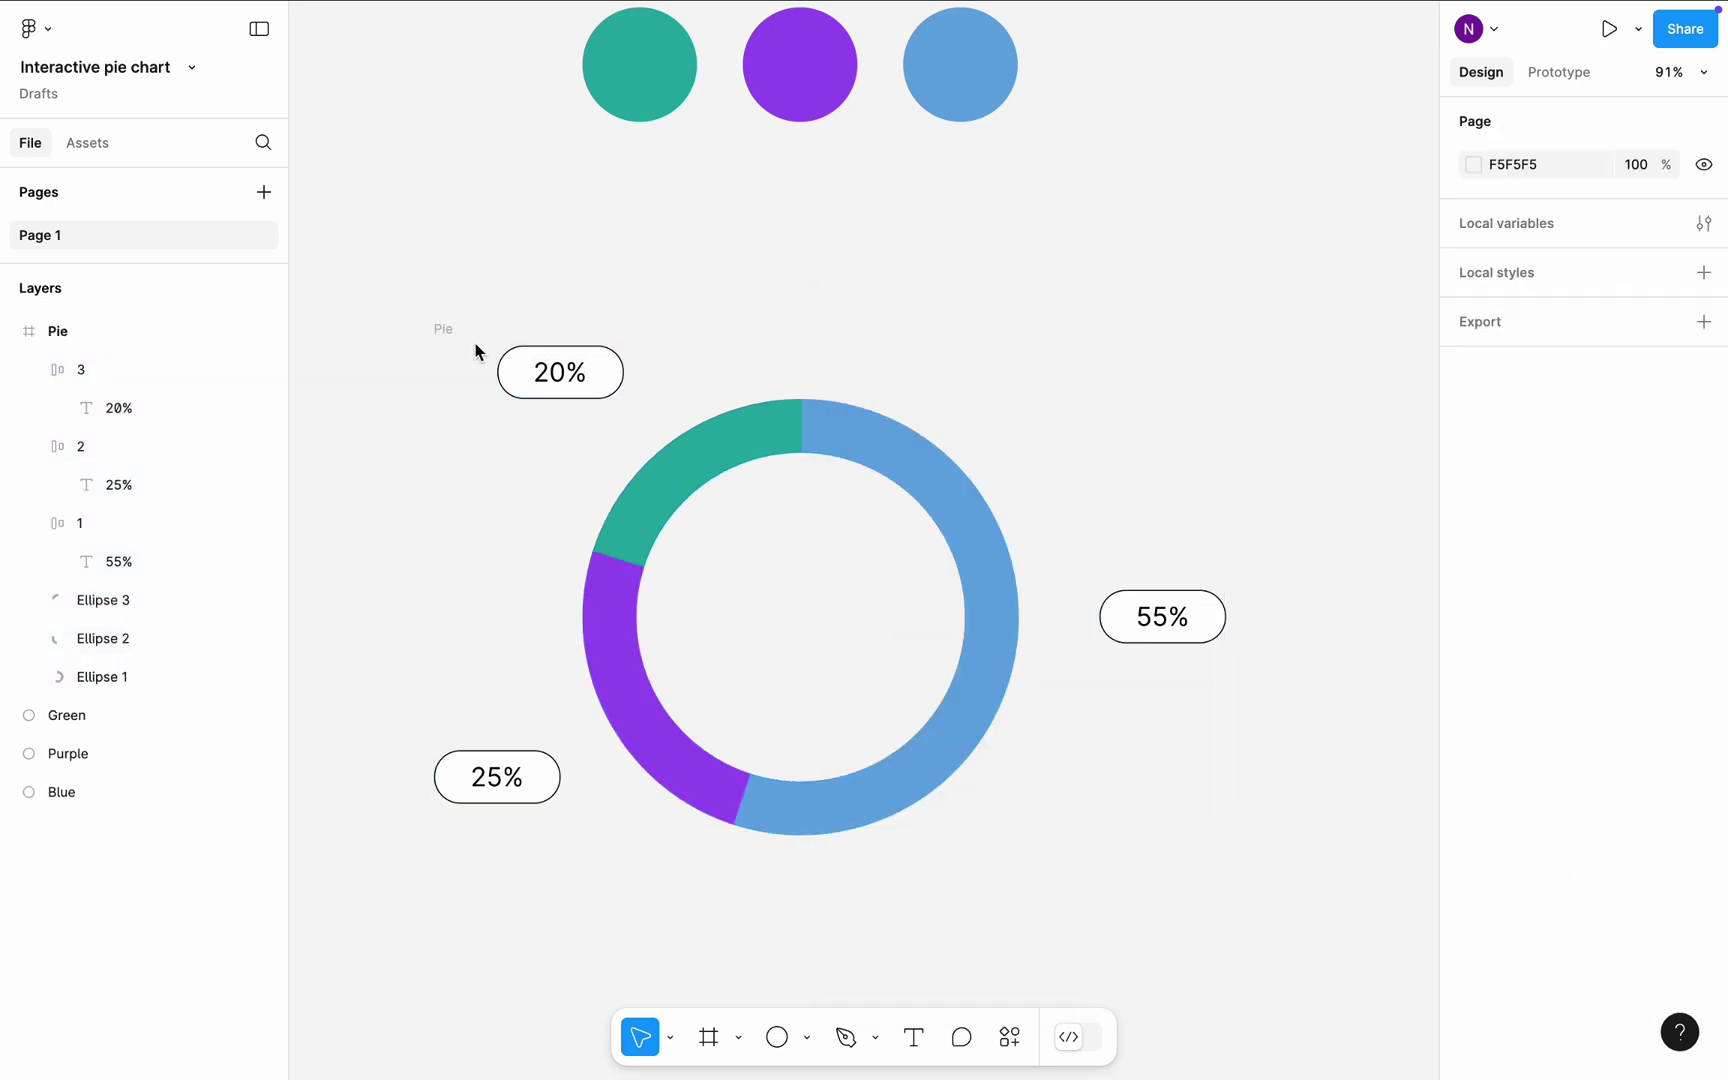
- Hide the 20%, 55% and 25% label pills
click(540, 386)
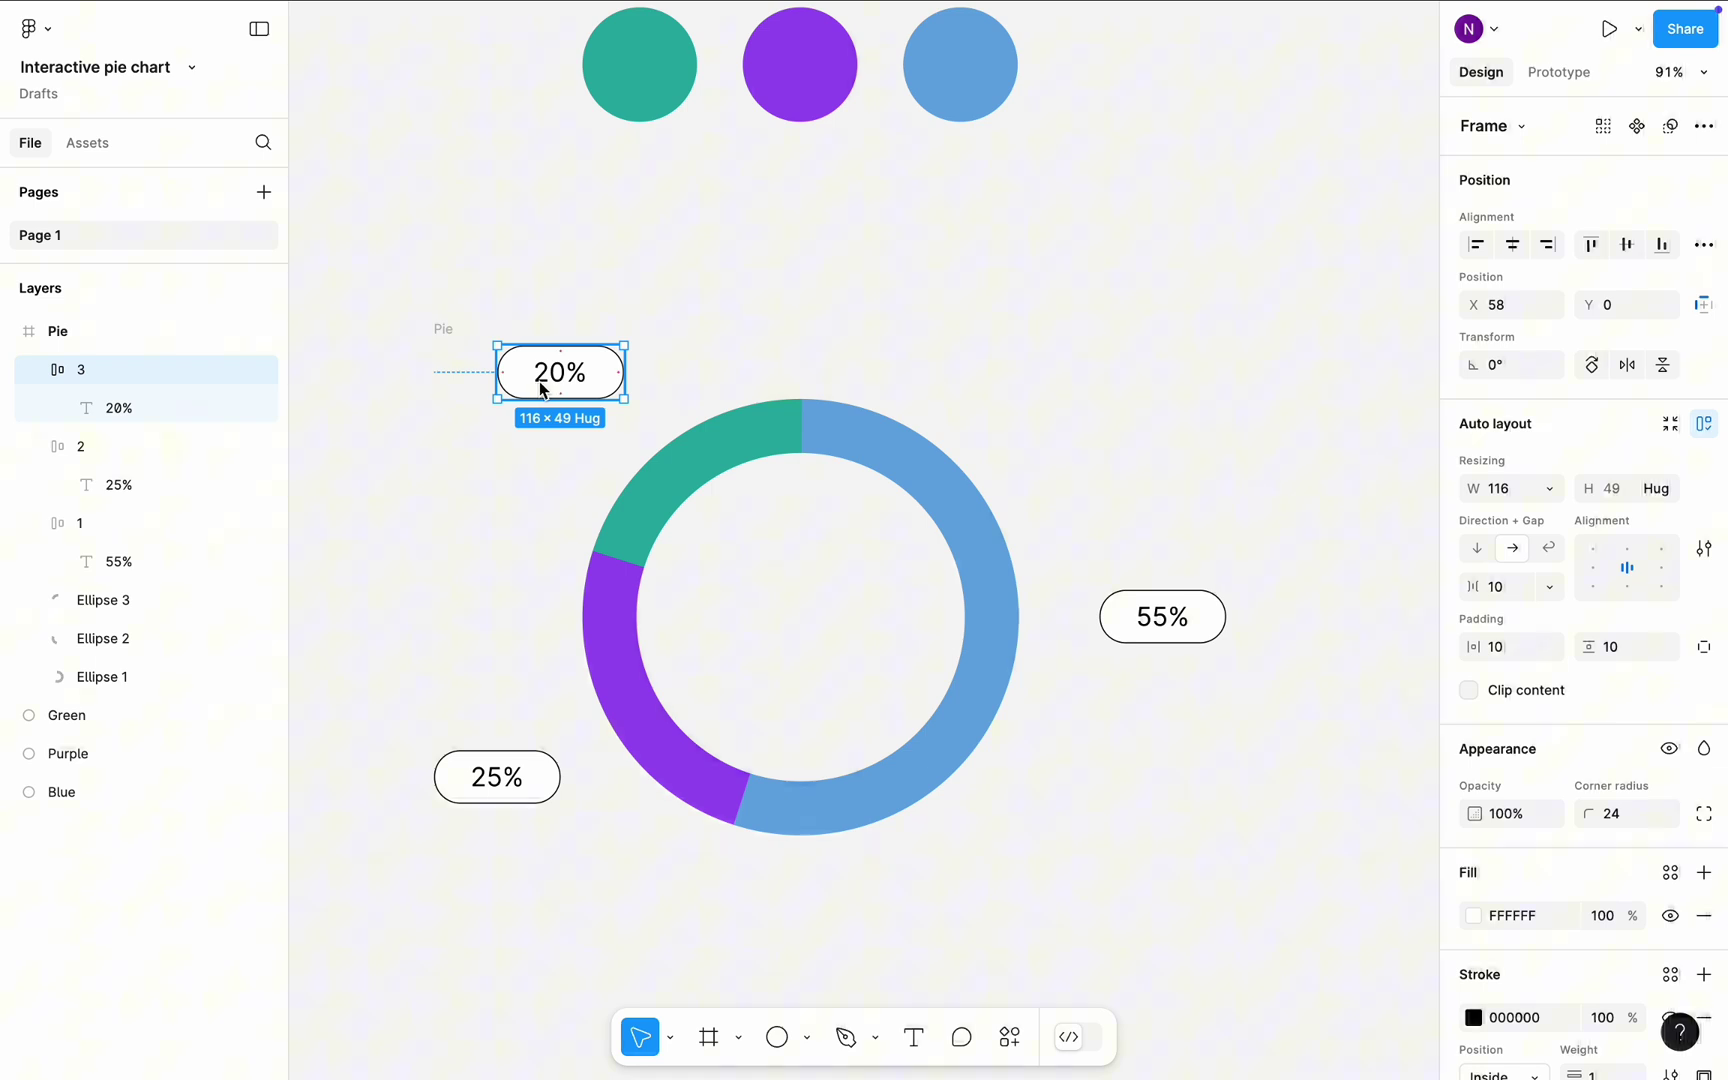
click(1668, 750)
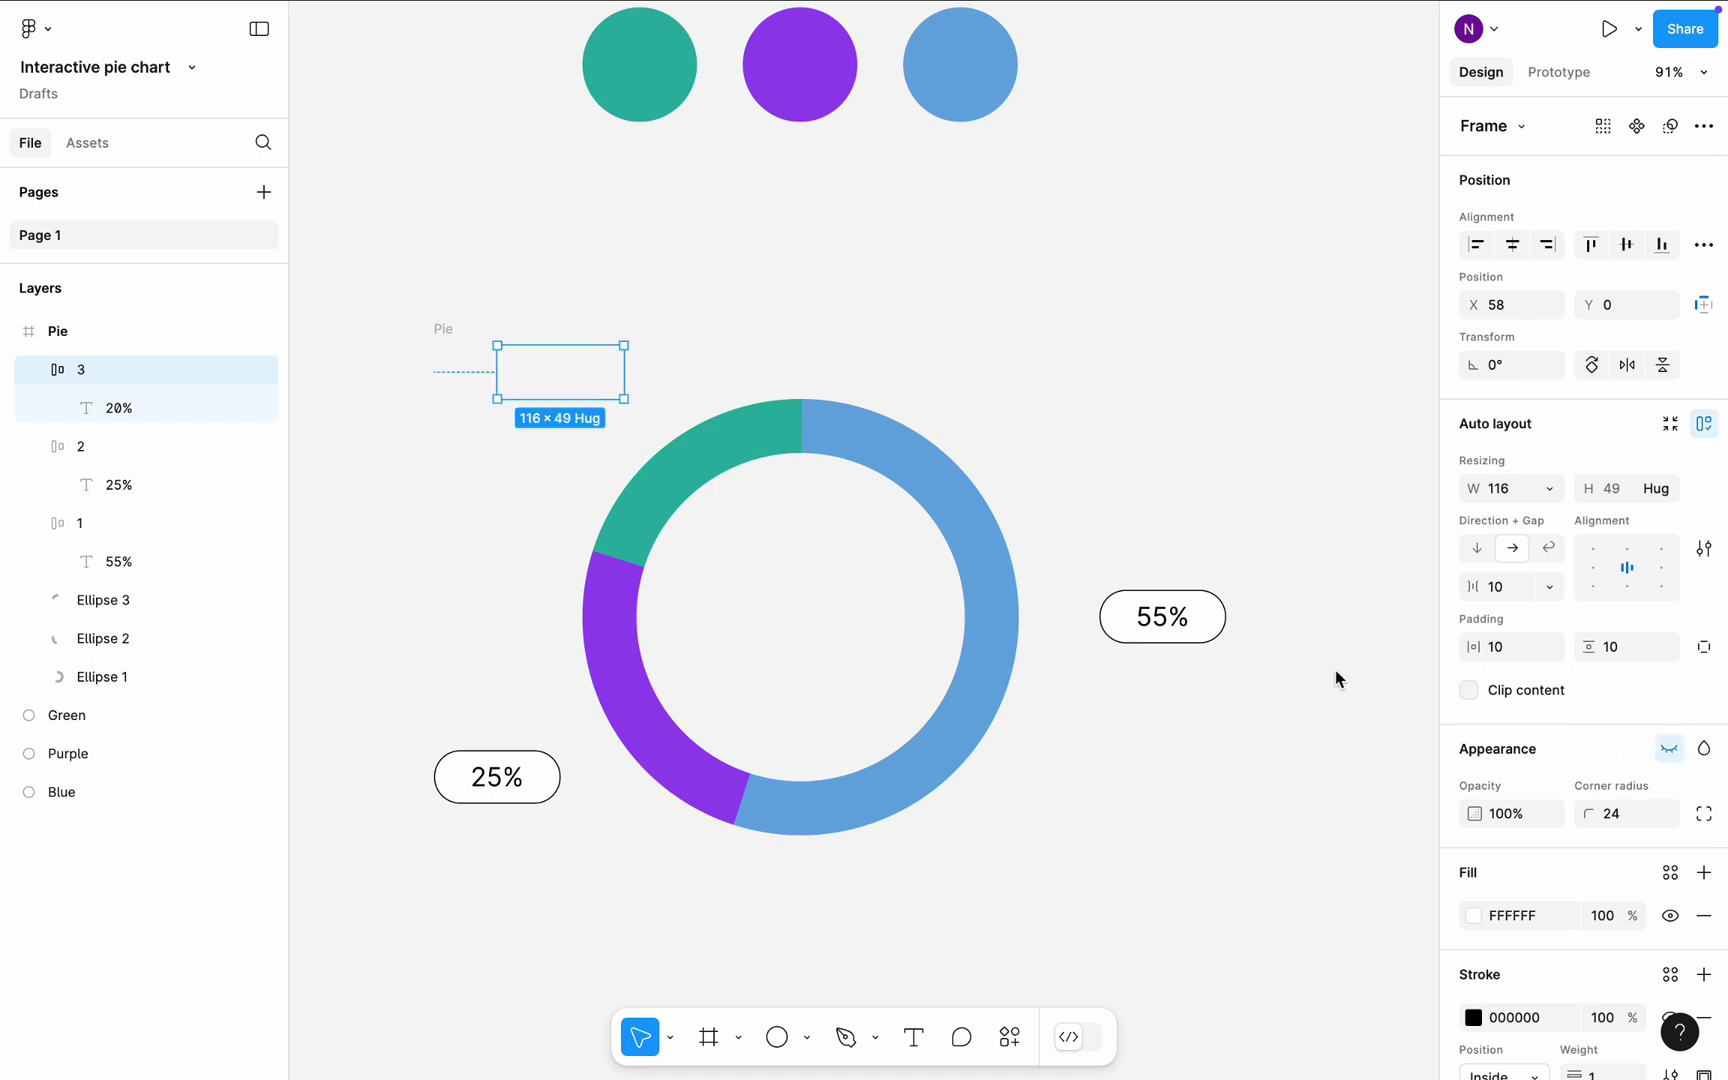
click(1216, 621)
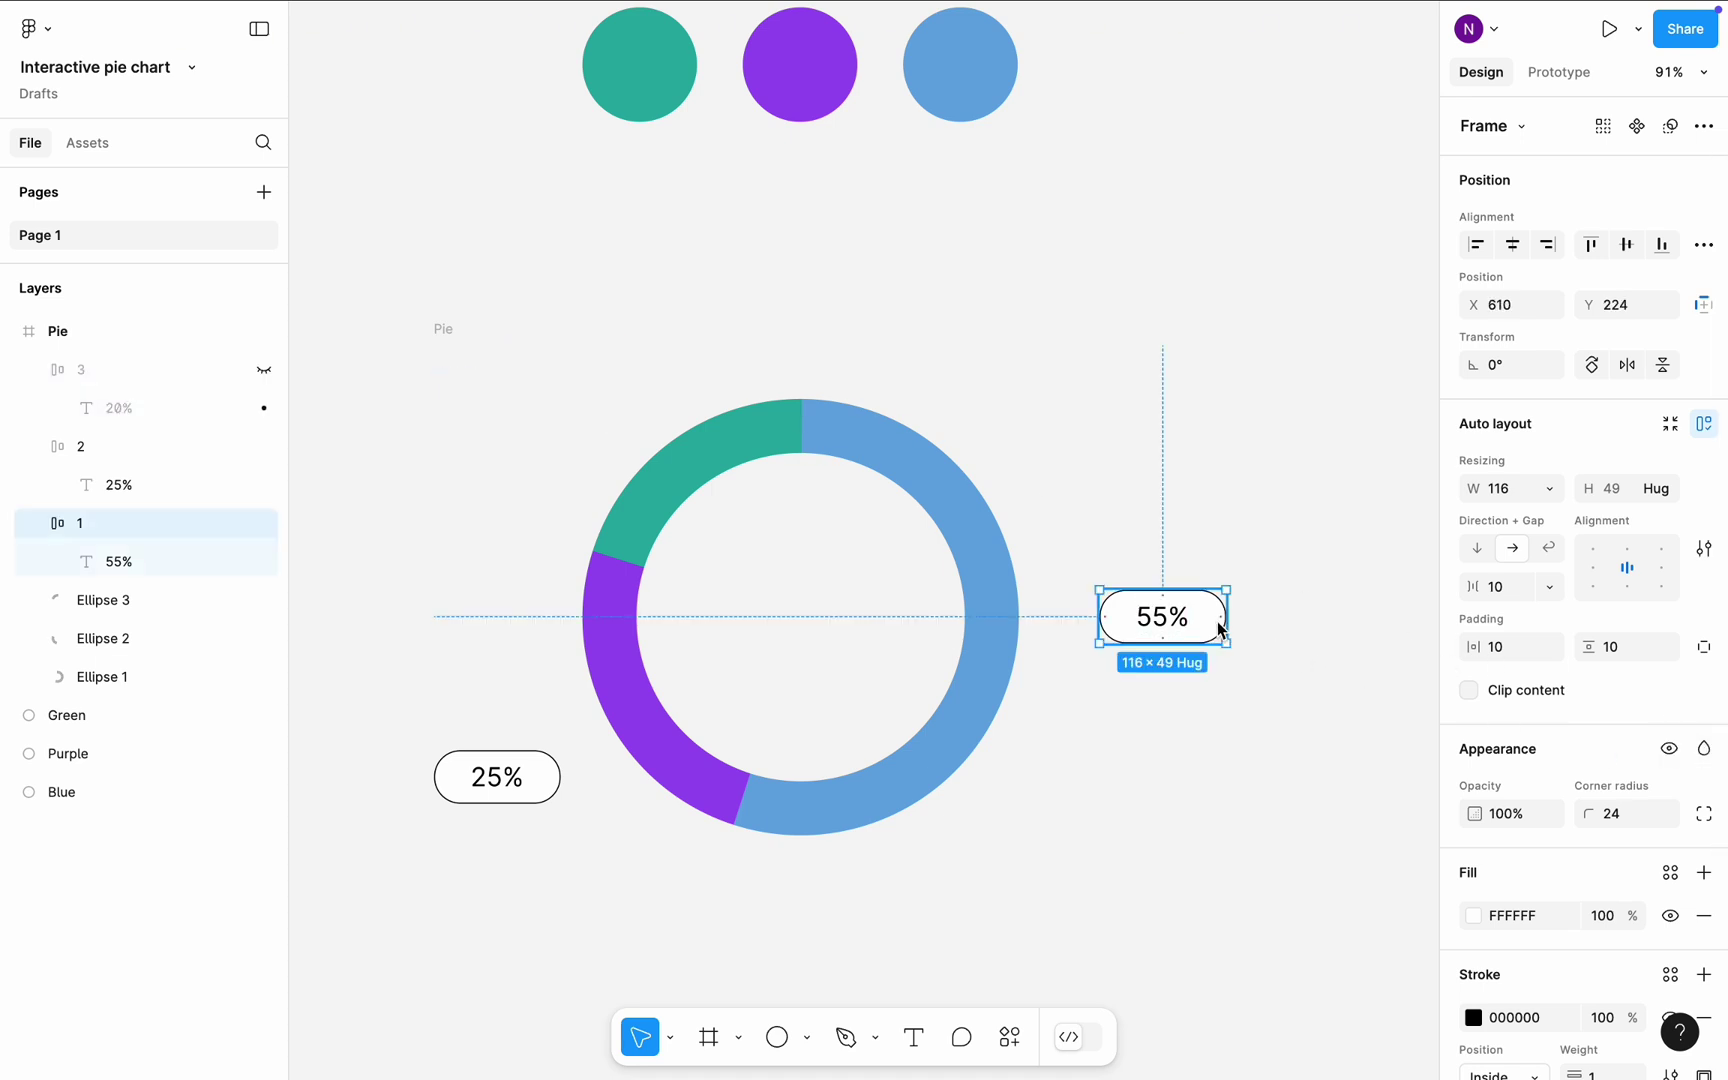
click(1670, 750)
click(510, 775)
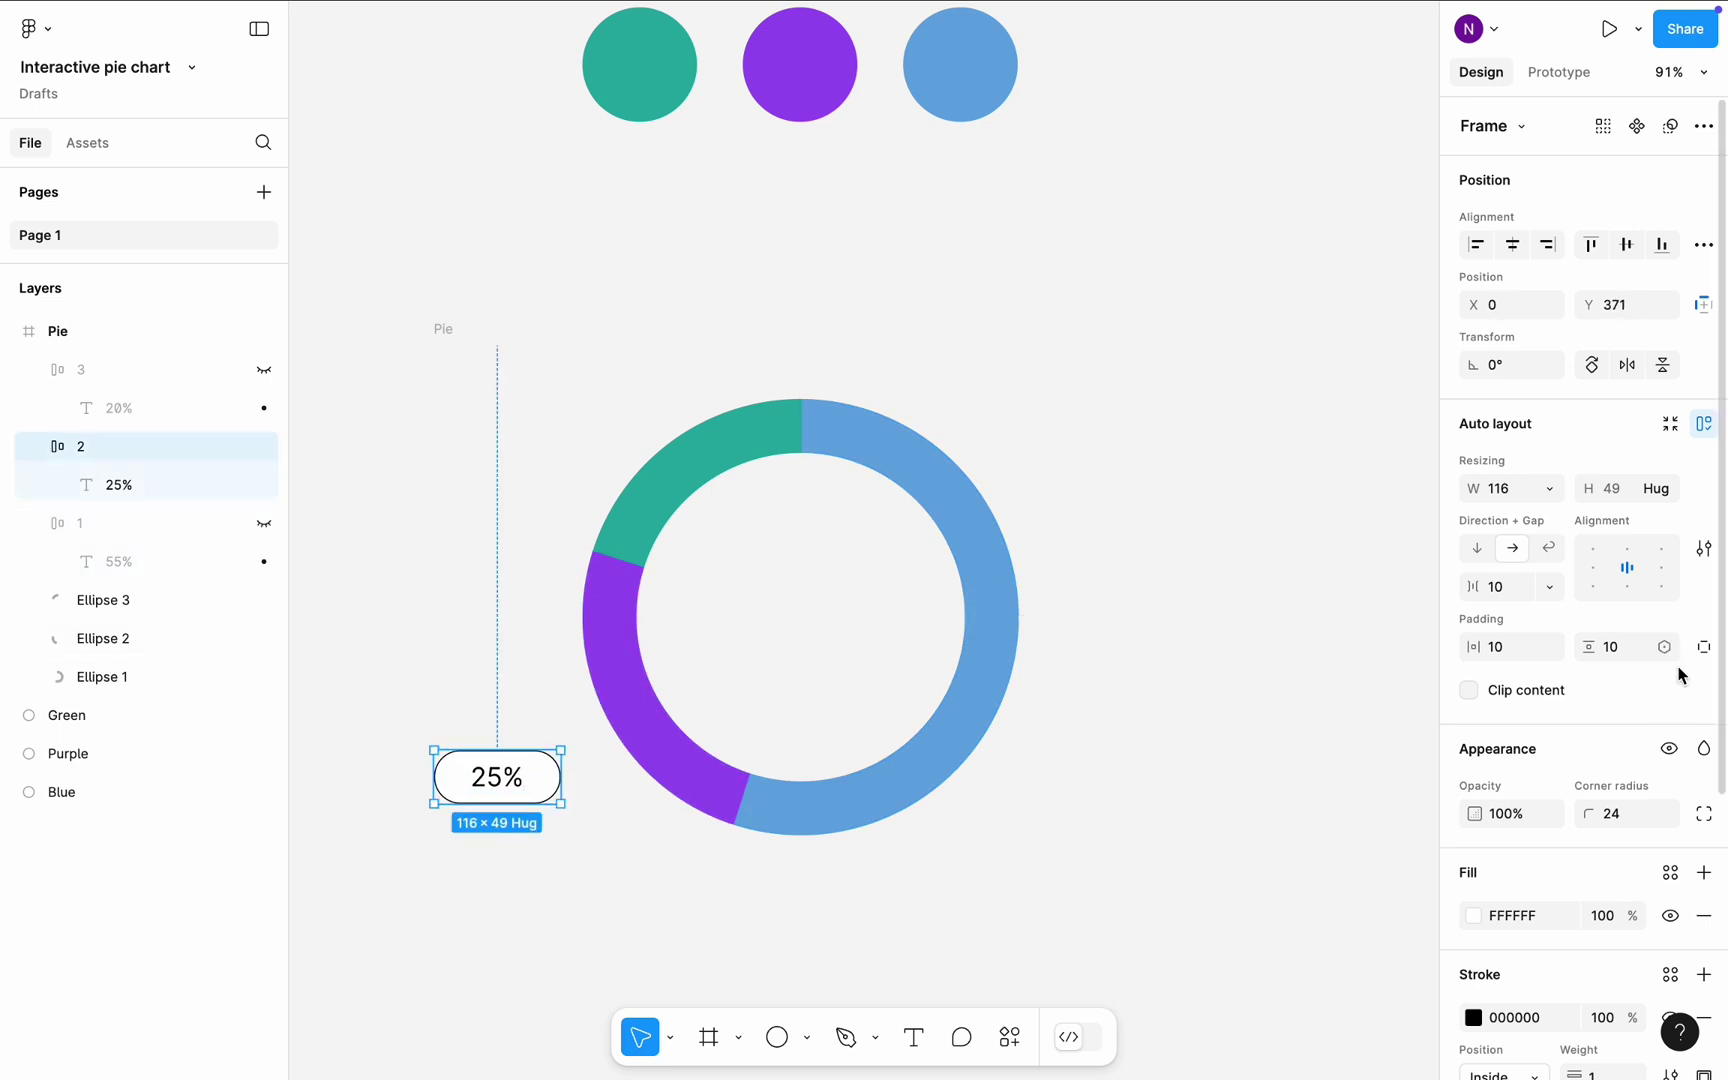
click(1669, 748)
- Reposition the Pie frame and convert it into a component
click(1288, 745)
scroll(1288, 748, down, 3)
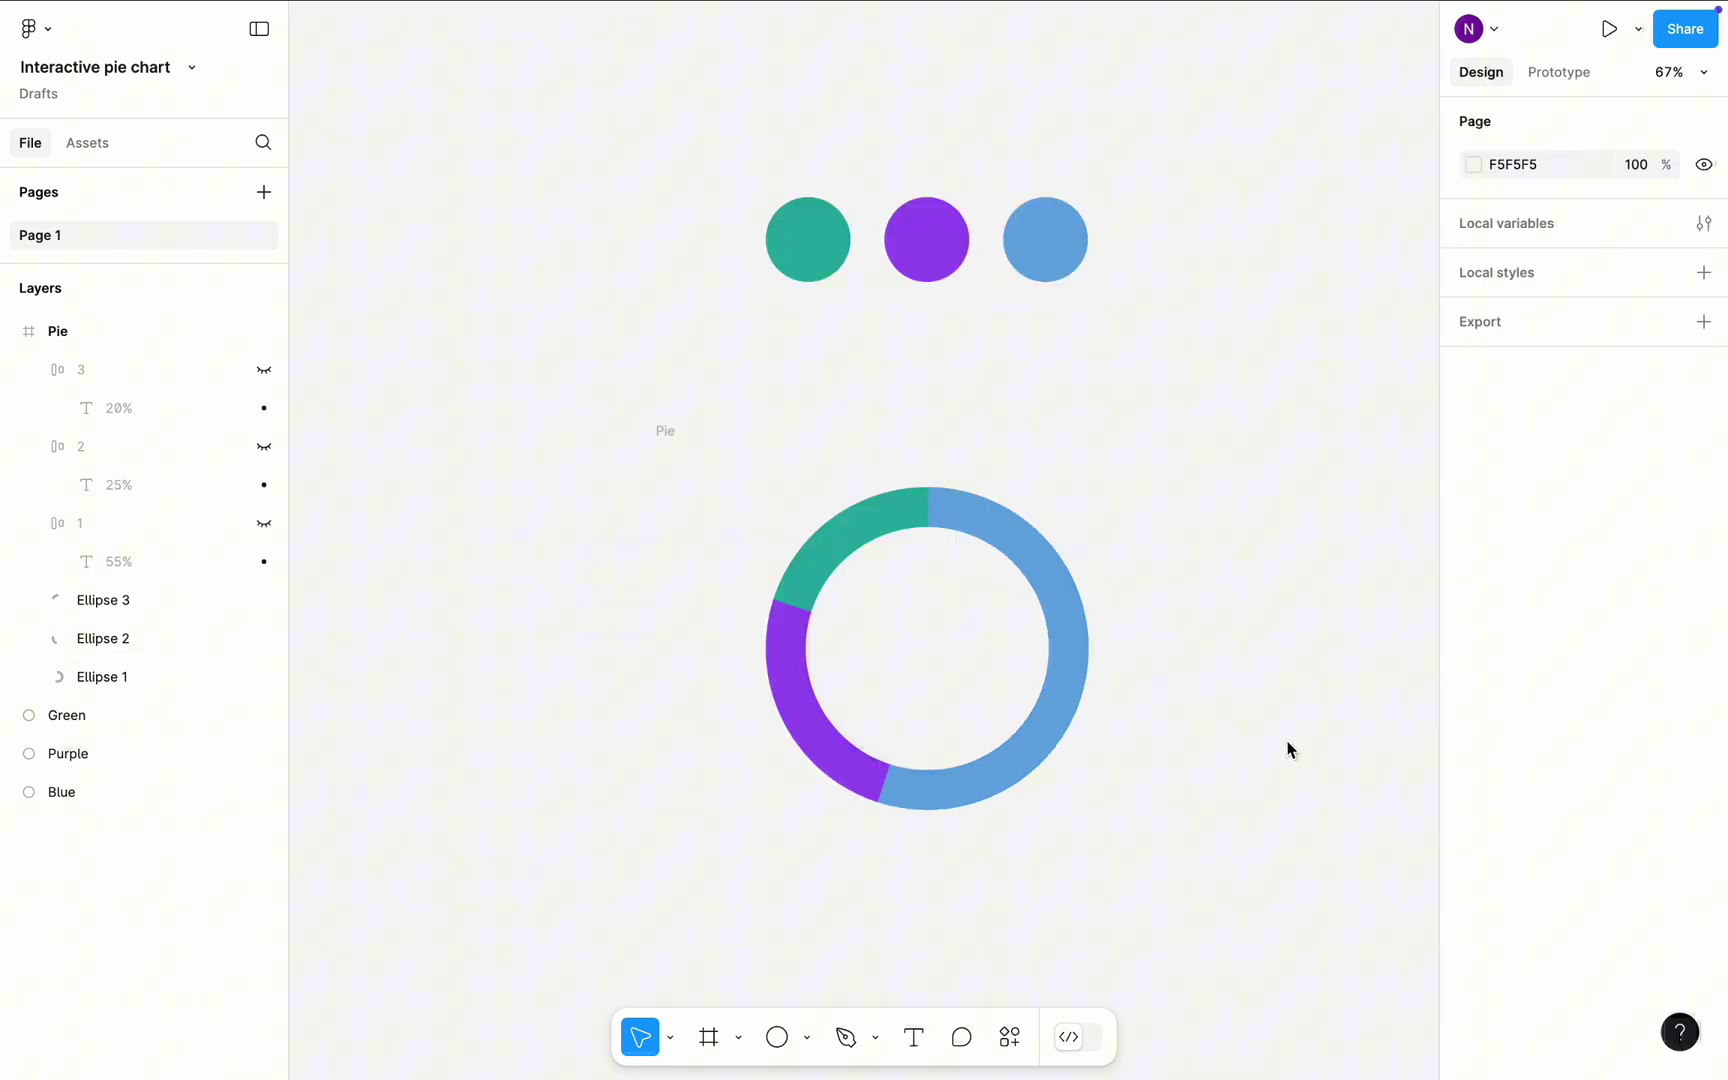
drag(725, 198, 589, 256)
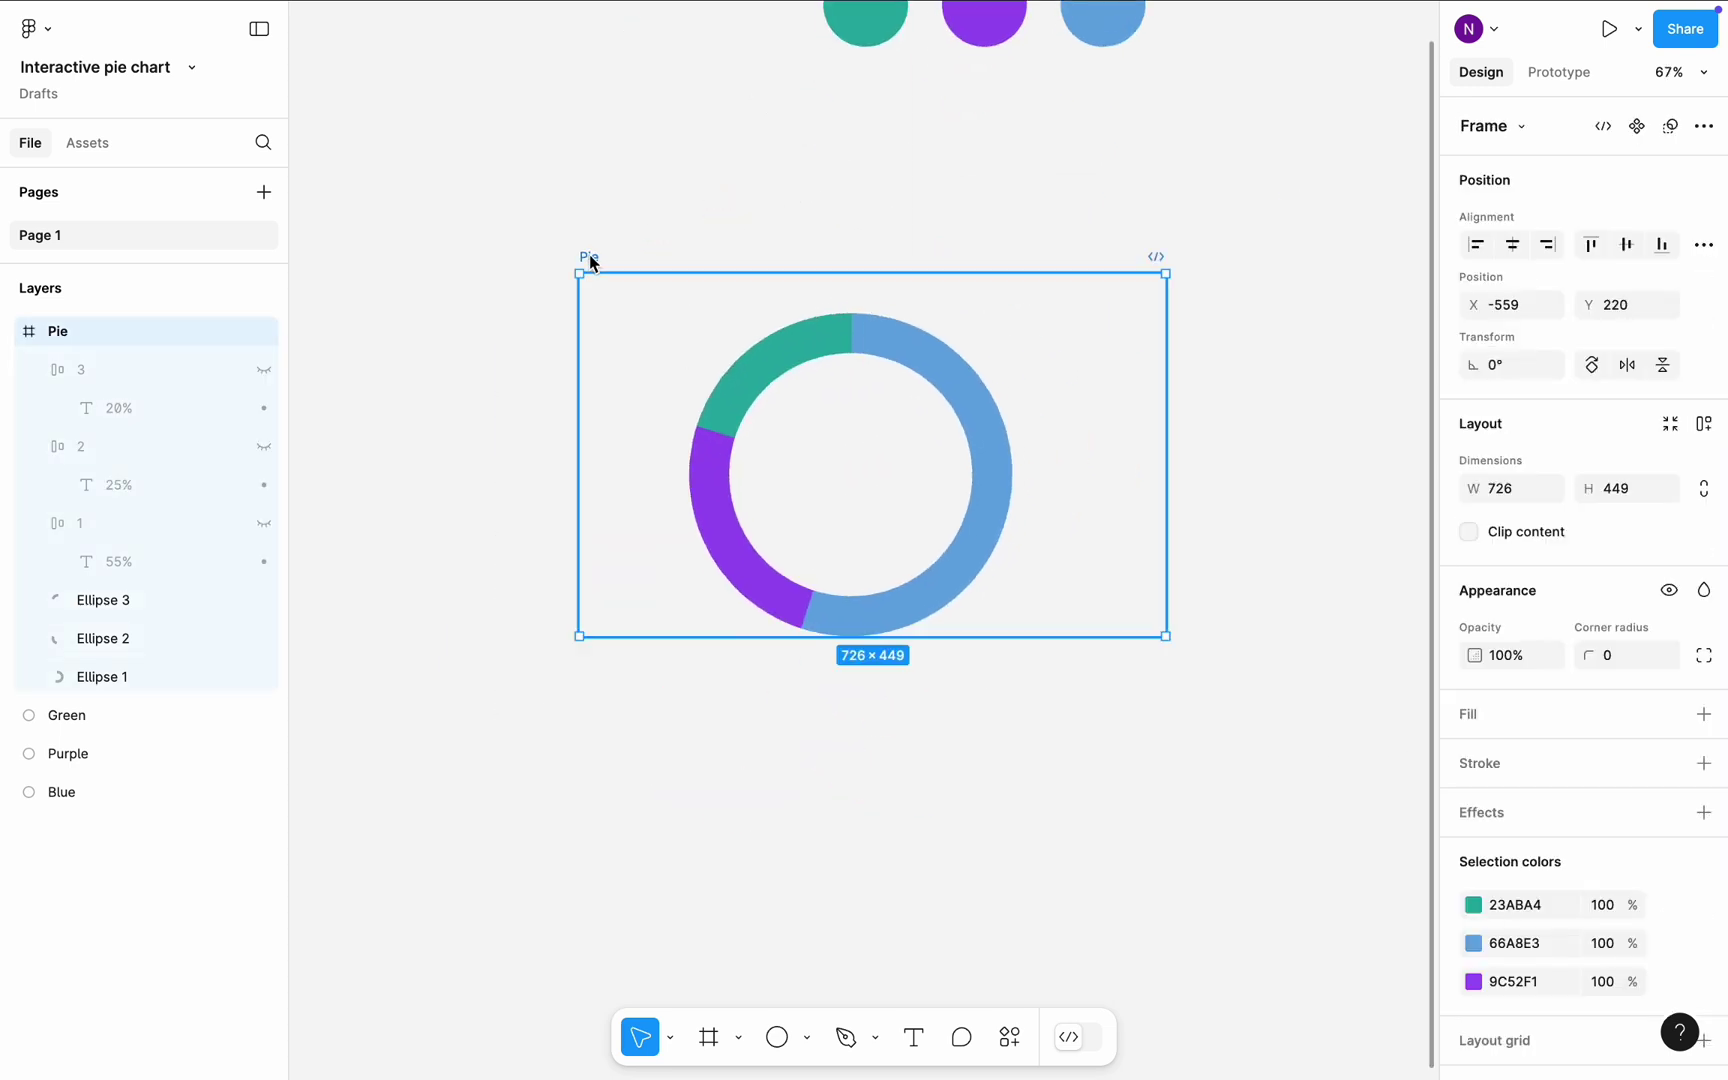
click(1641, 133)
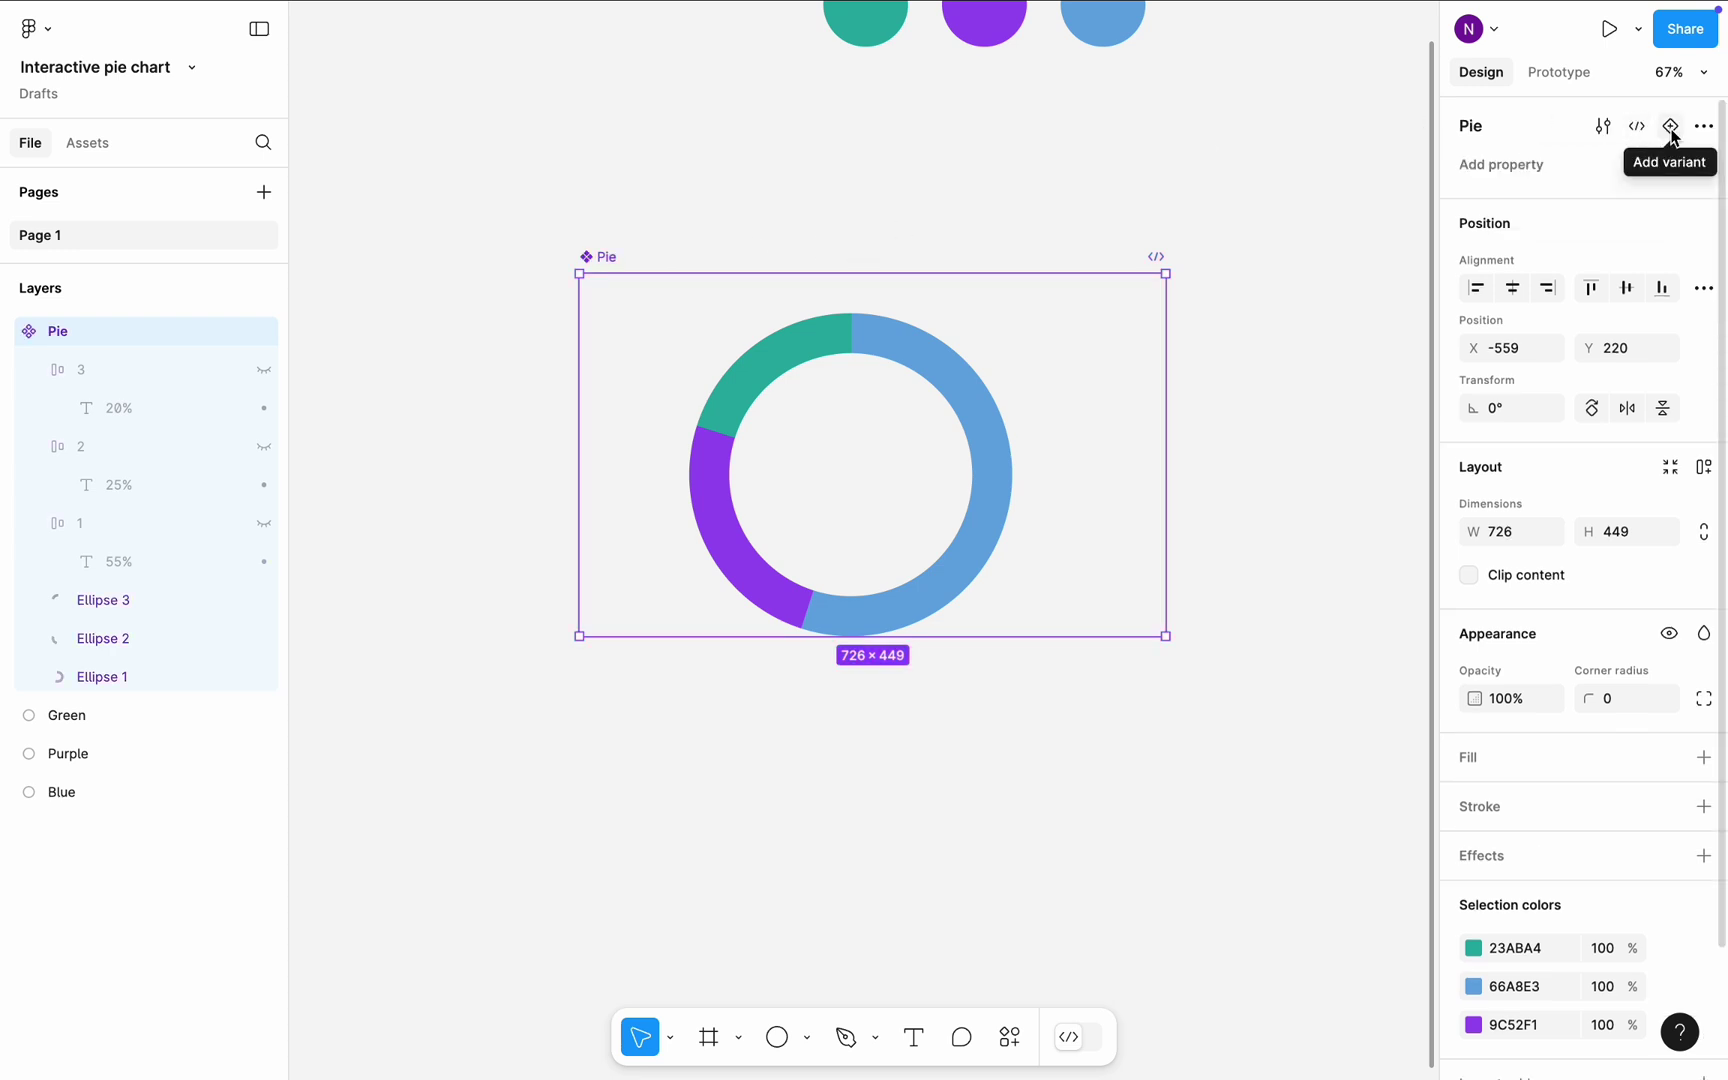
- Add three more variants stacked below the Default Pie variant
click(1670, 127)
scroll(1343, 385, down, 3)
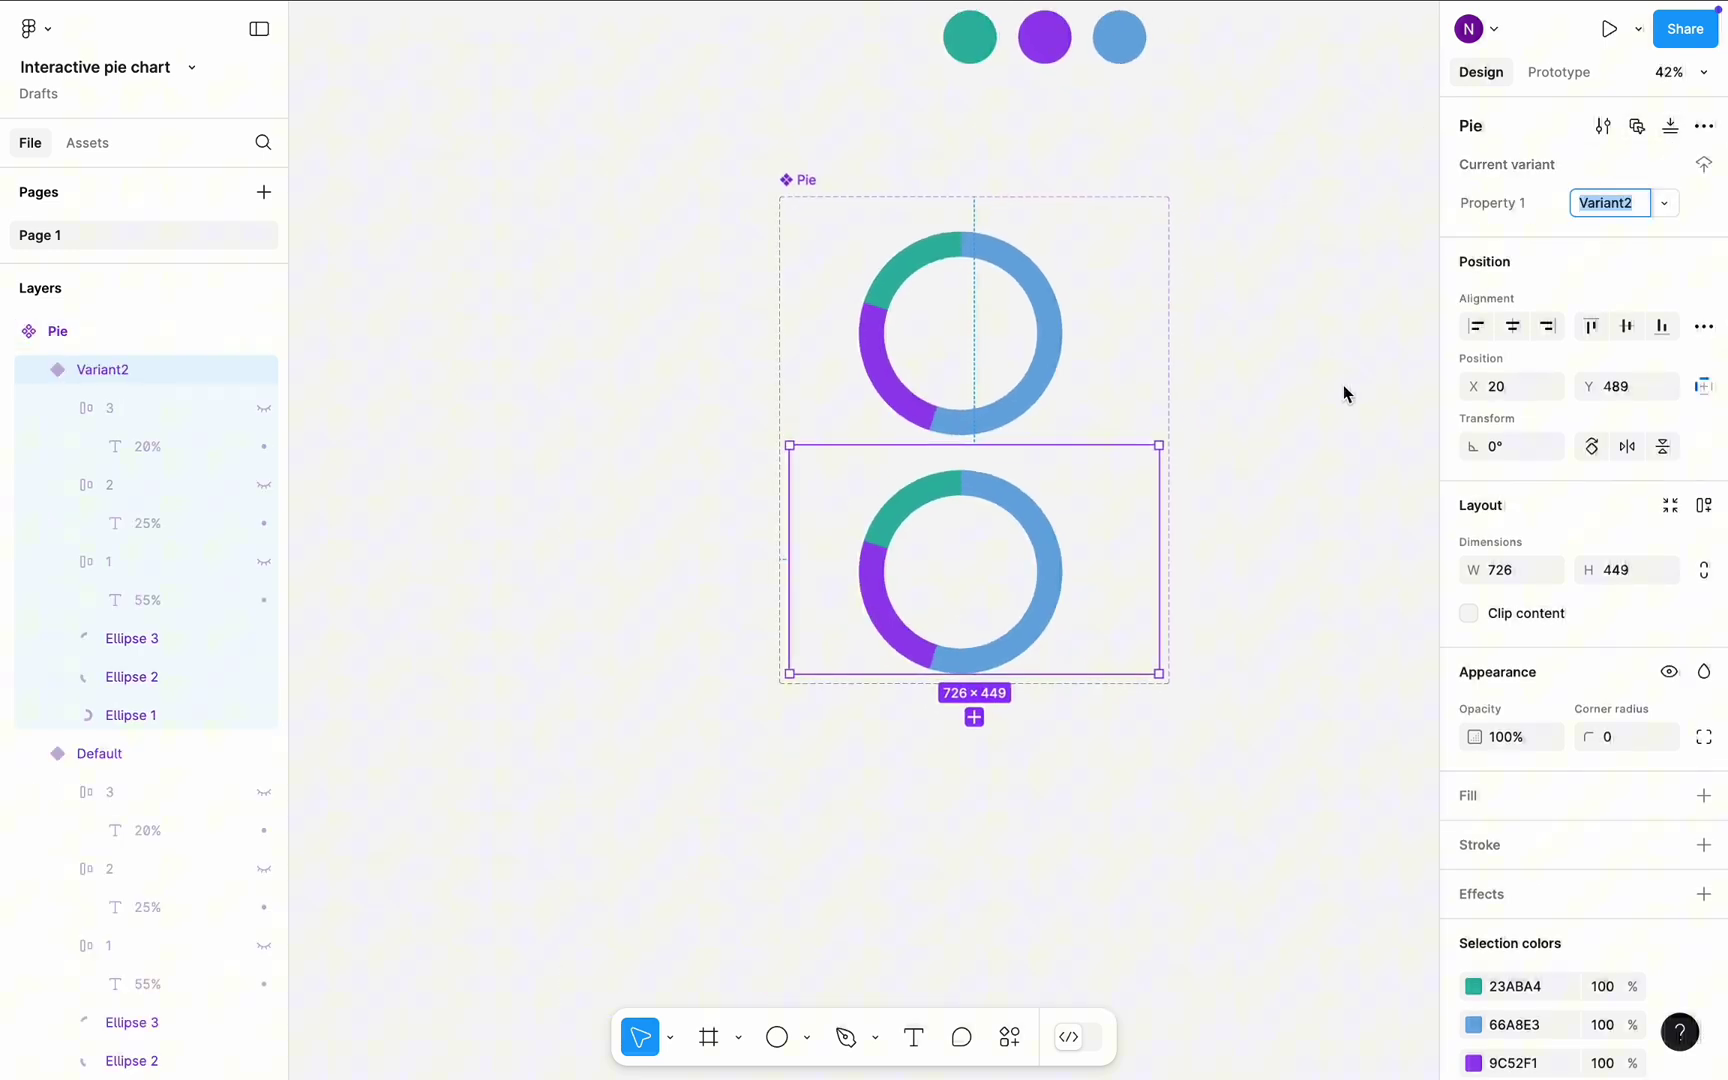
click(969, 710)
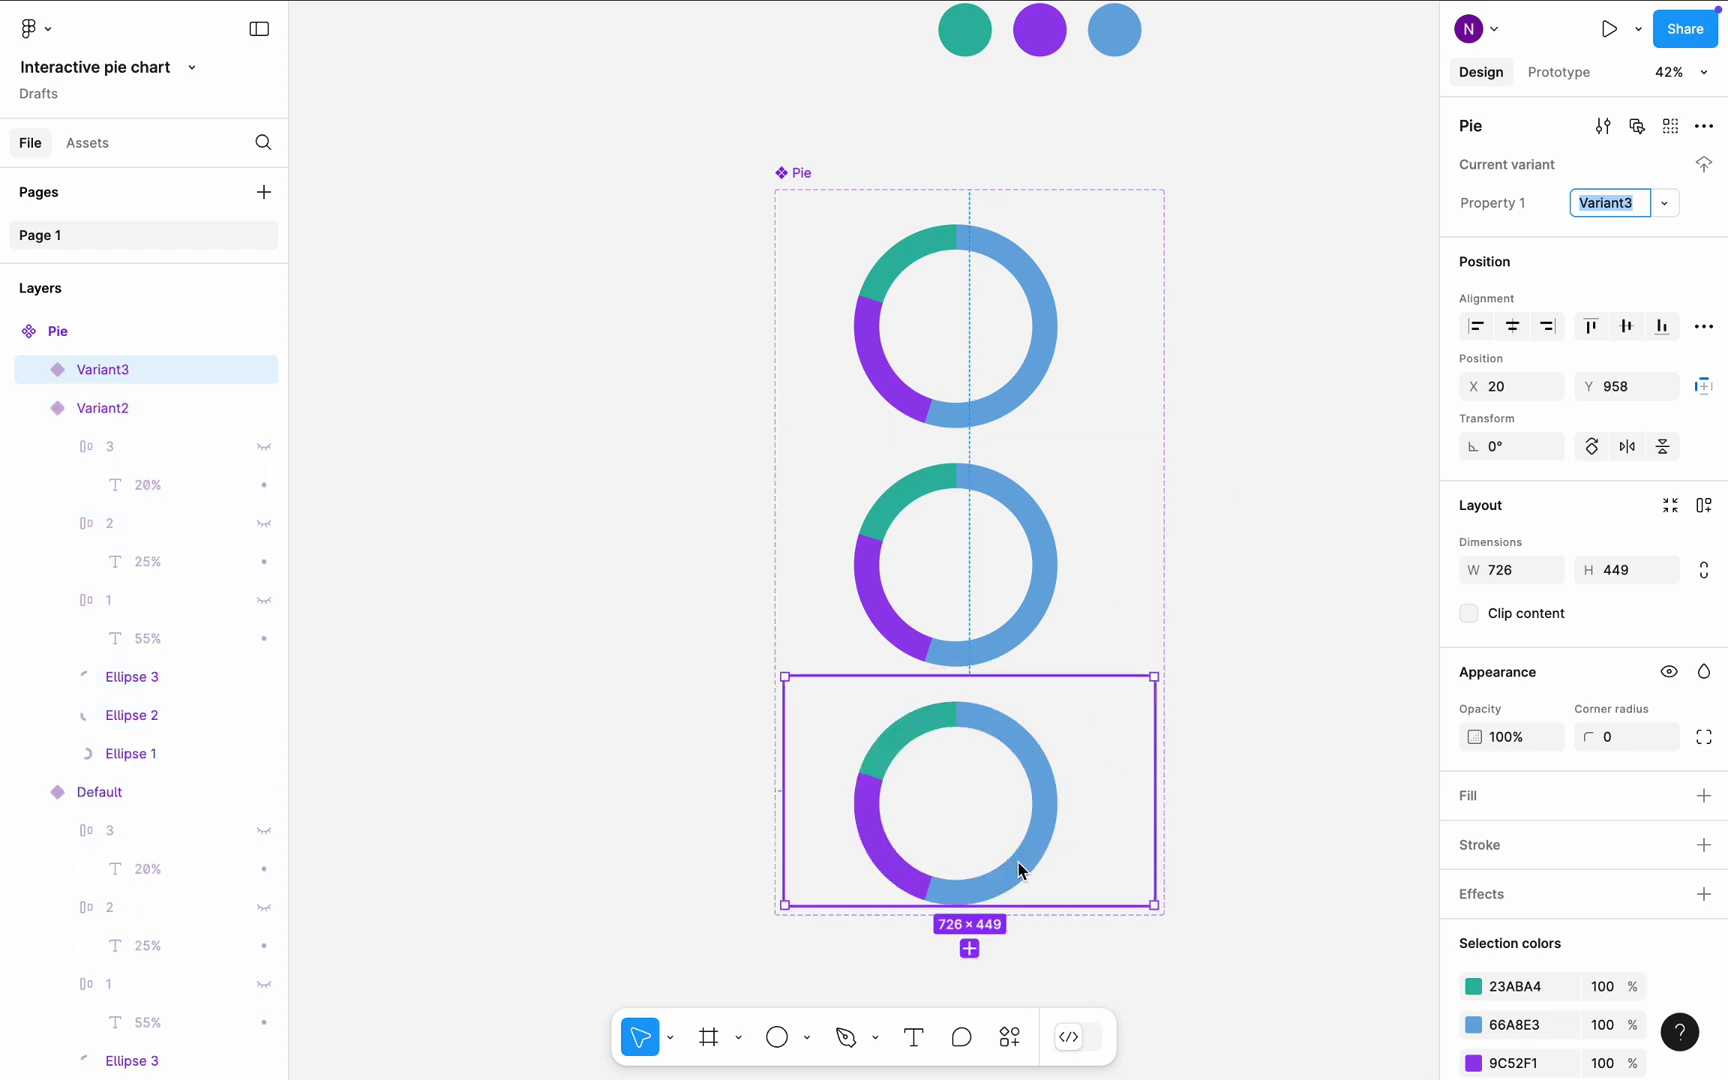
click(969, 948)
- Enlarge the Pie component set and widen the variant spacing to 92
scroll(1207, 855, down, 2)
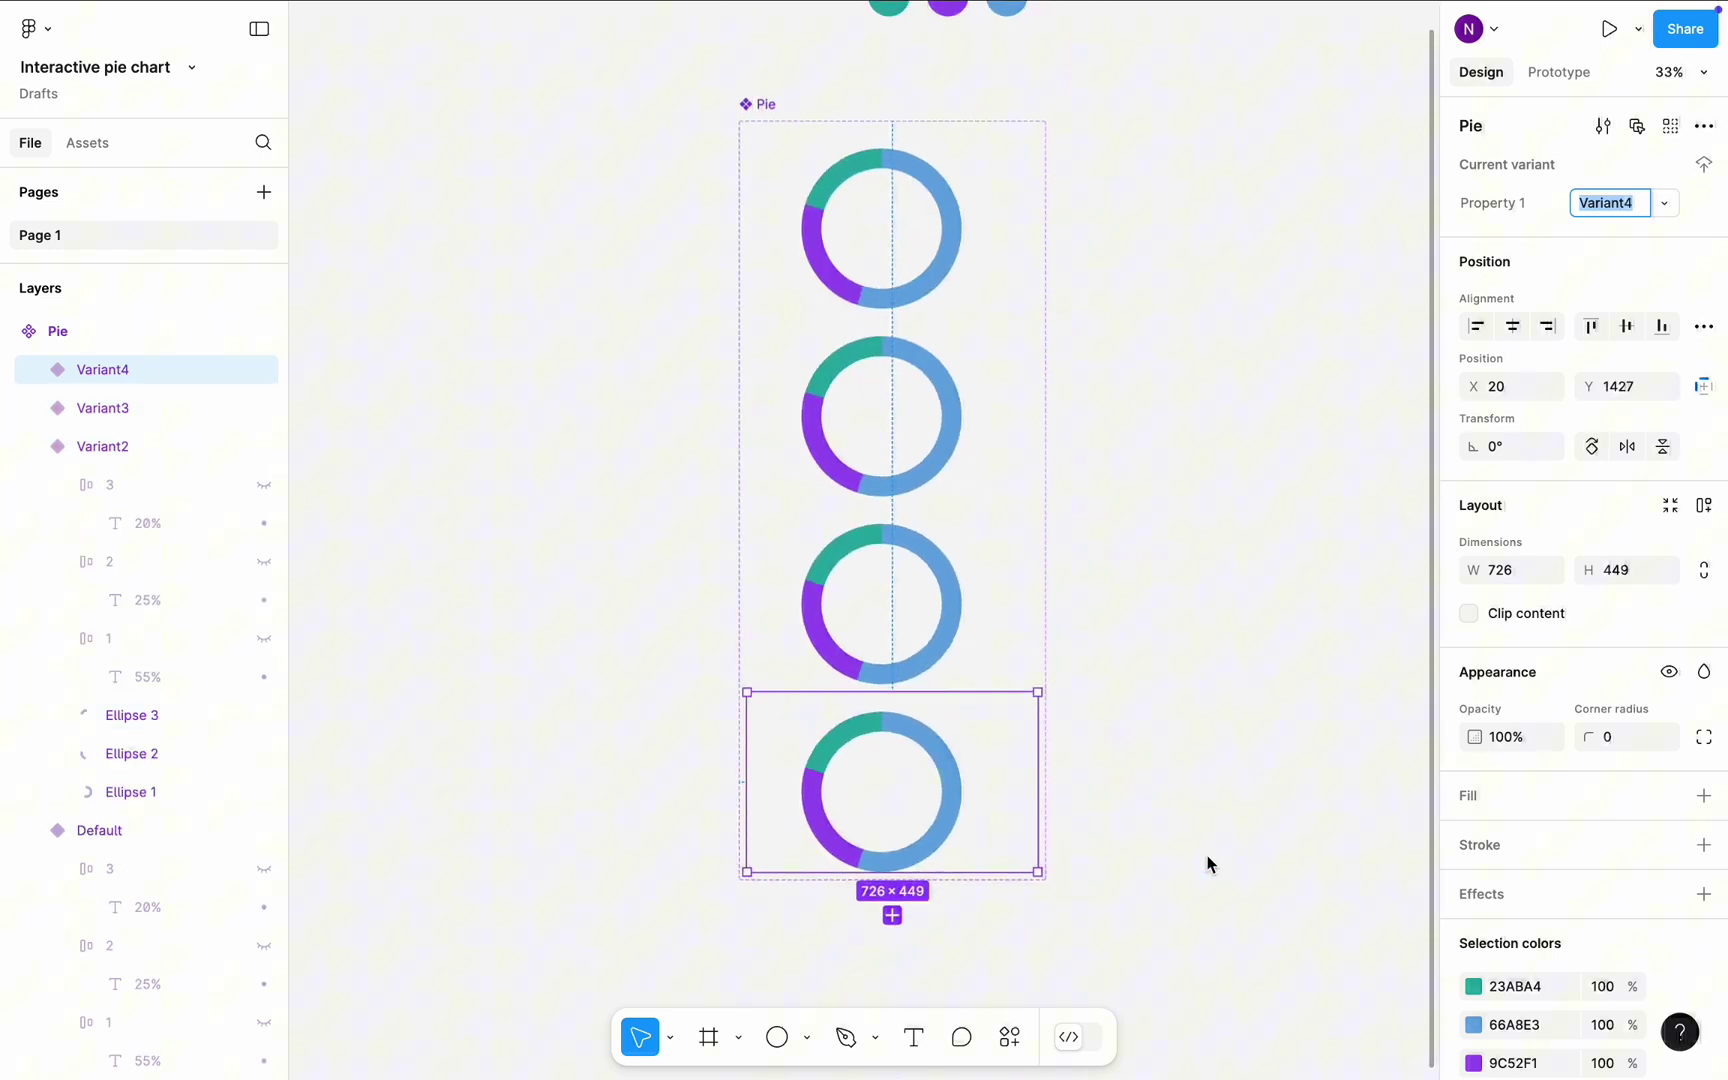
click(762, 102)
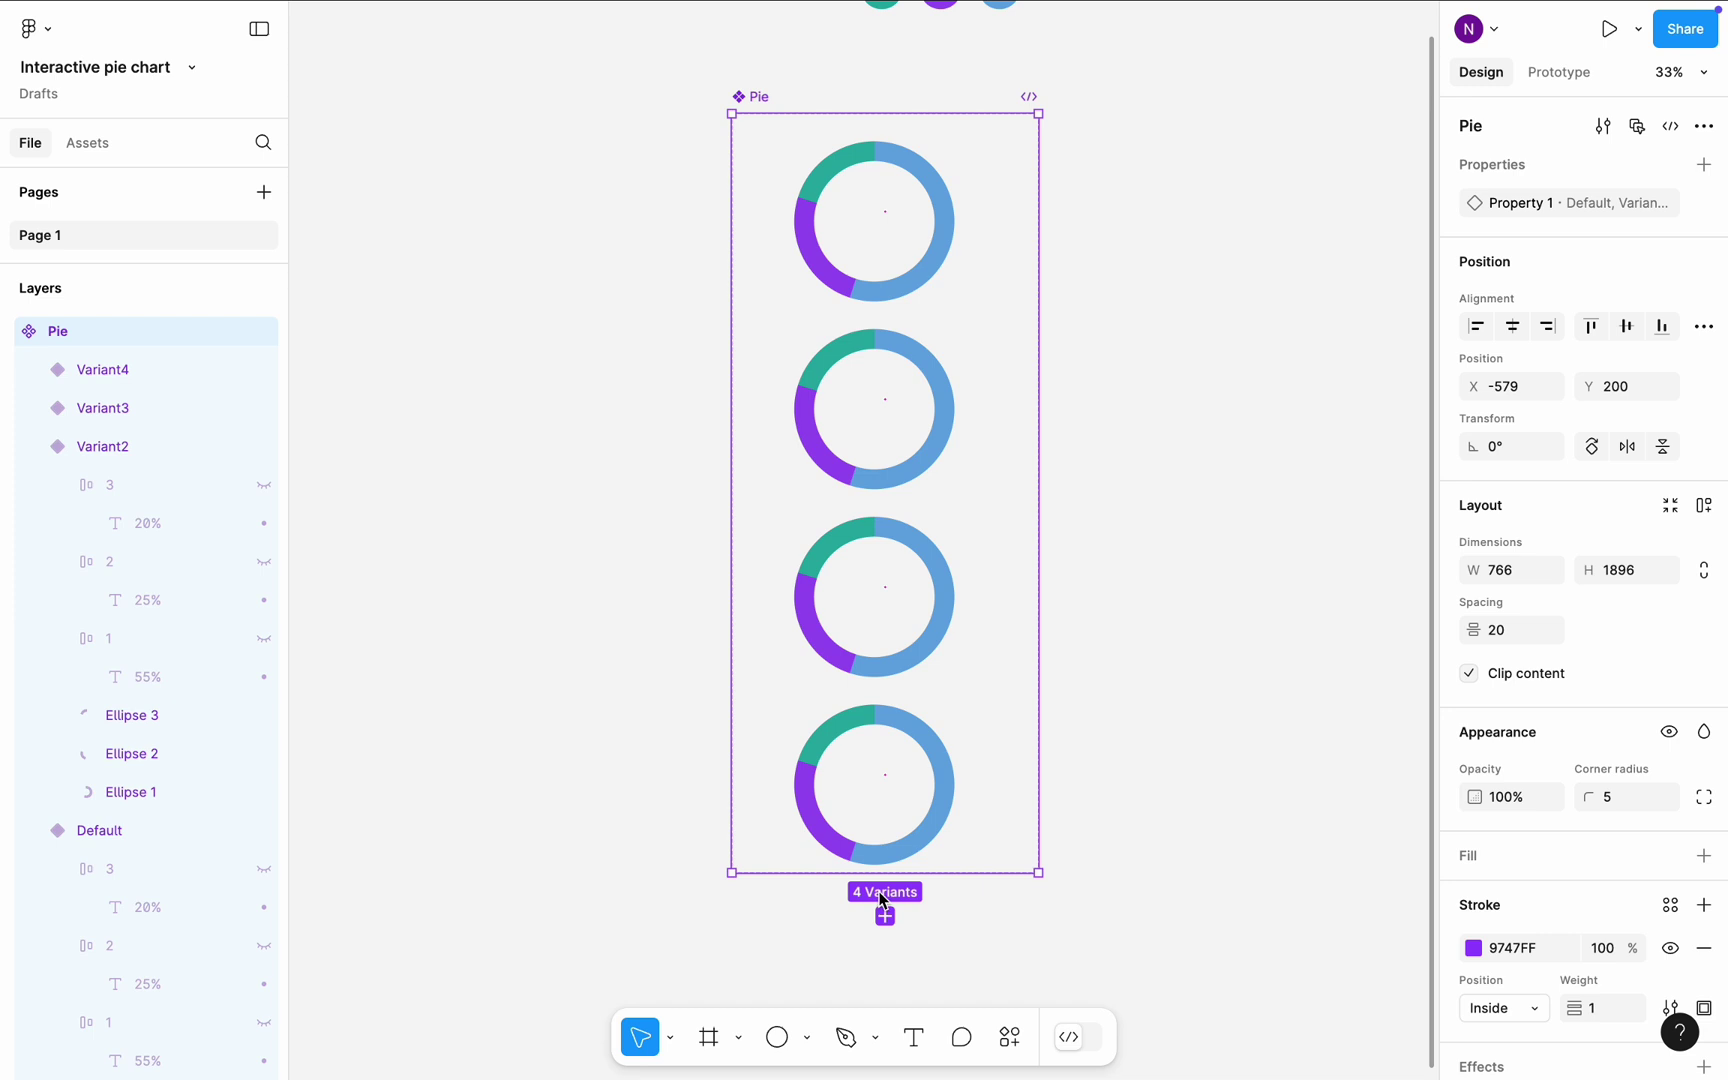
drag(884, 884, 884, 997)
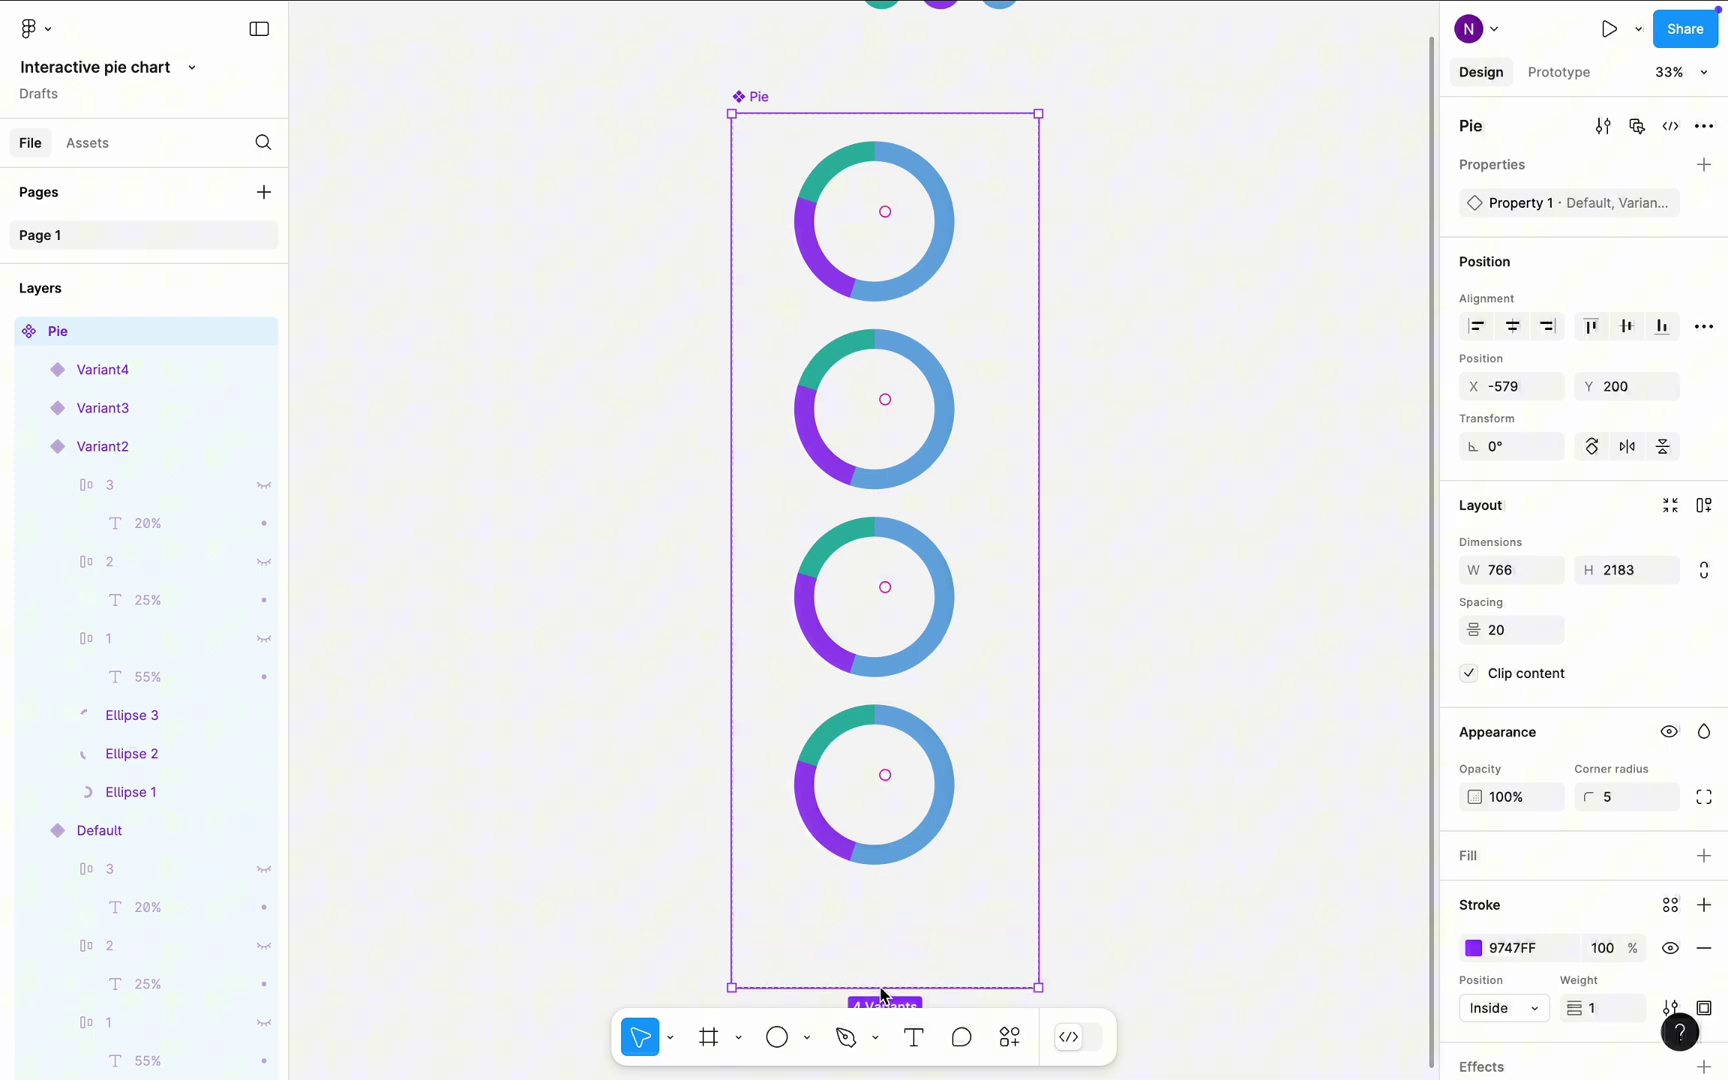
mouse_move(888, 305)
mouse_down()
mouse_move(888, 373)
mouse_move(878, 319)
mouse_up()
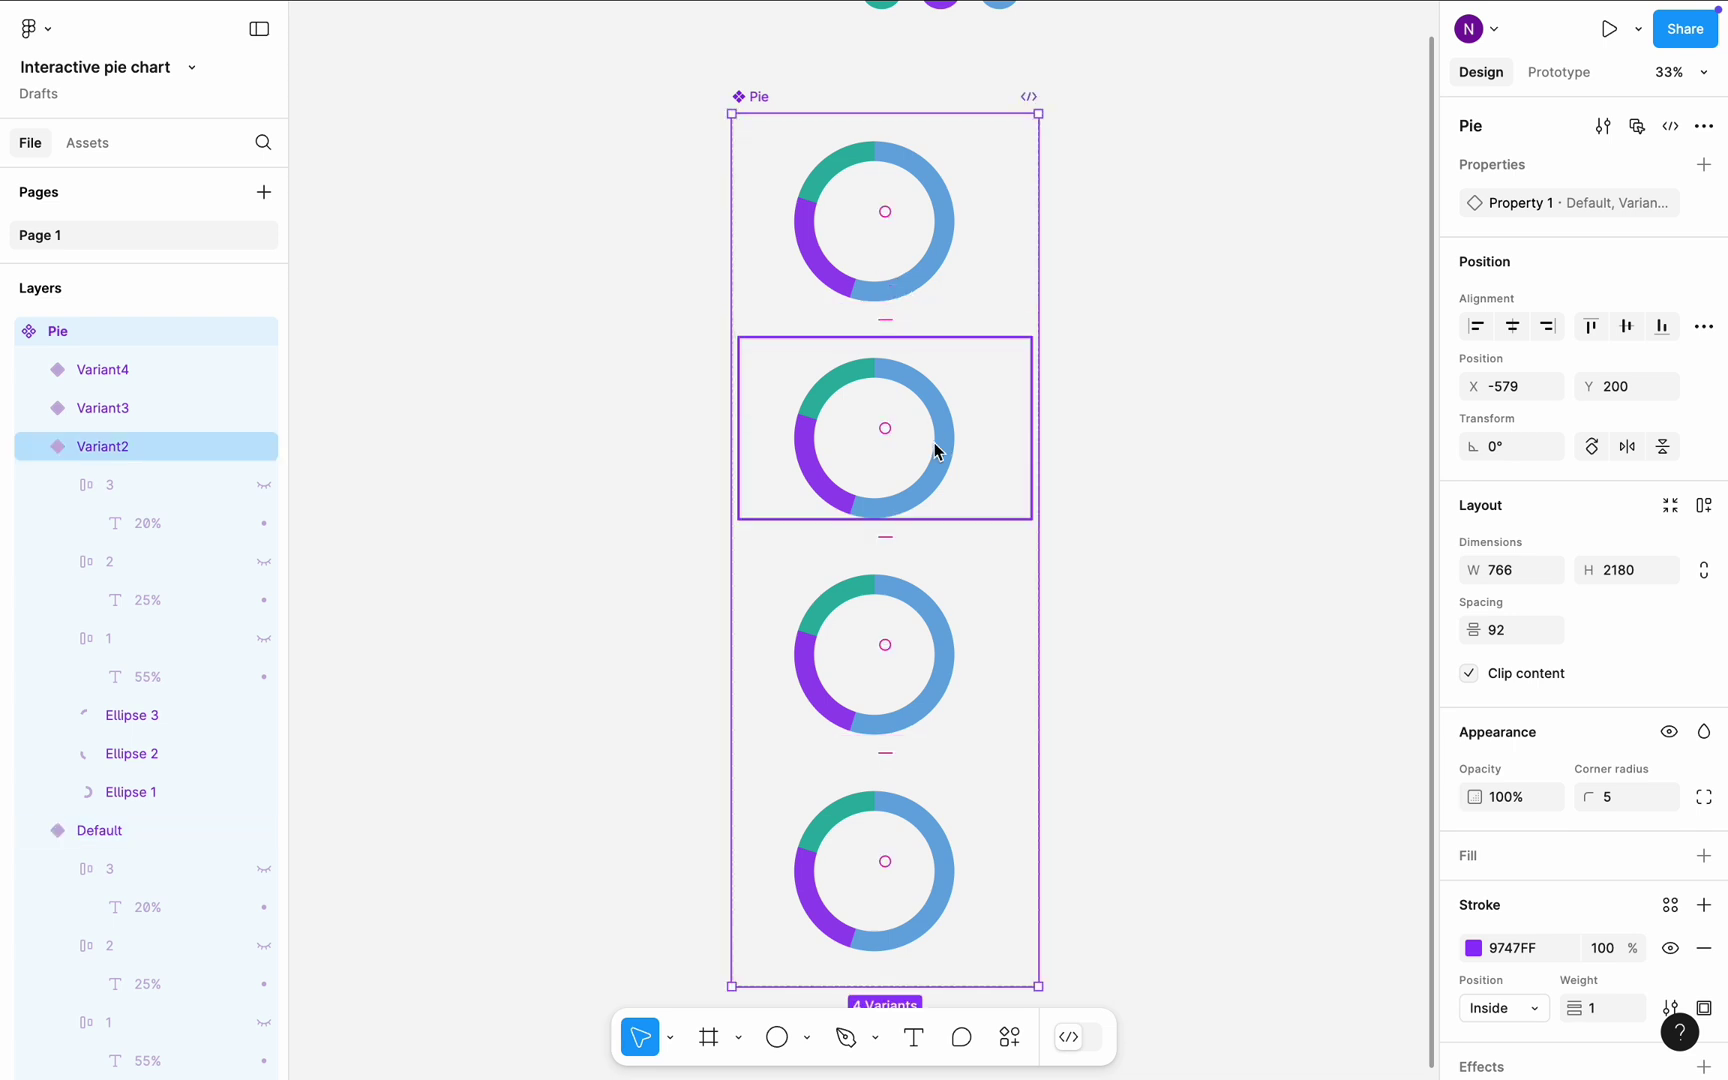
- Shift Variant2's blue arc right to X 166 and unhide its 55% label pill
scroll(933, 447, up, 5)
double_click(946, 372)
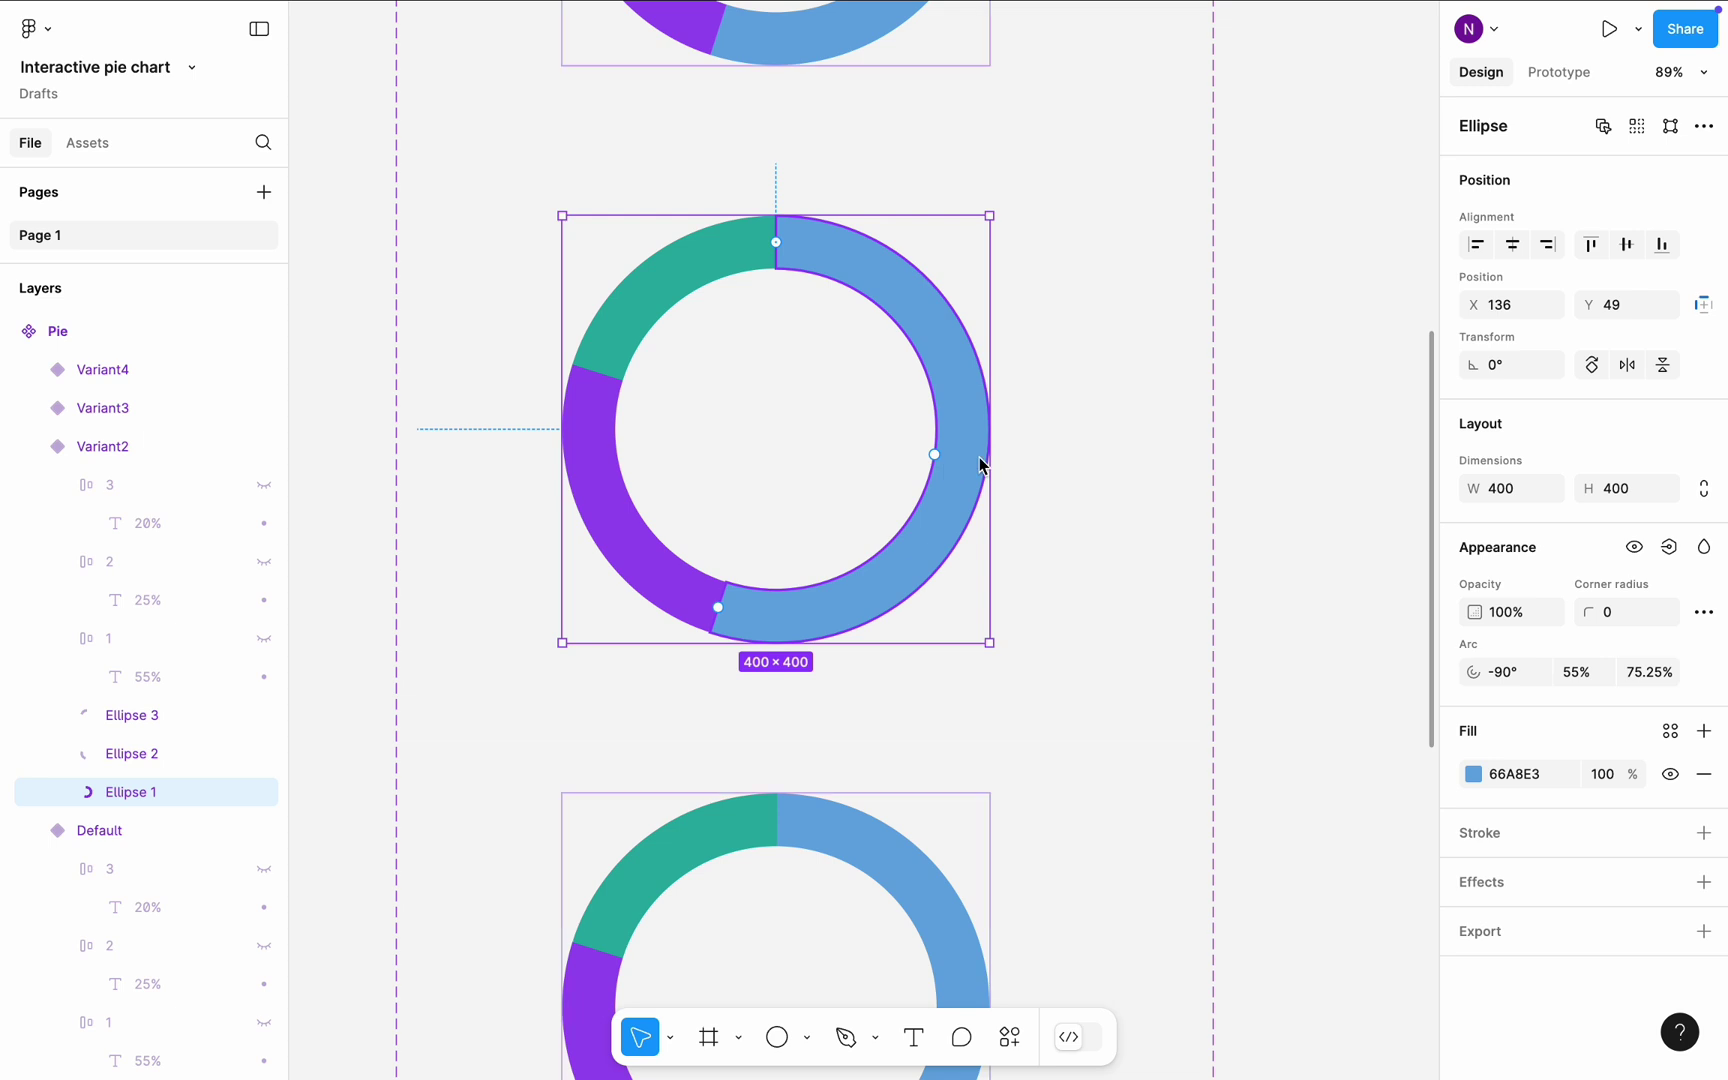
key(shift+Right)
key(shift+Right)
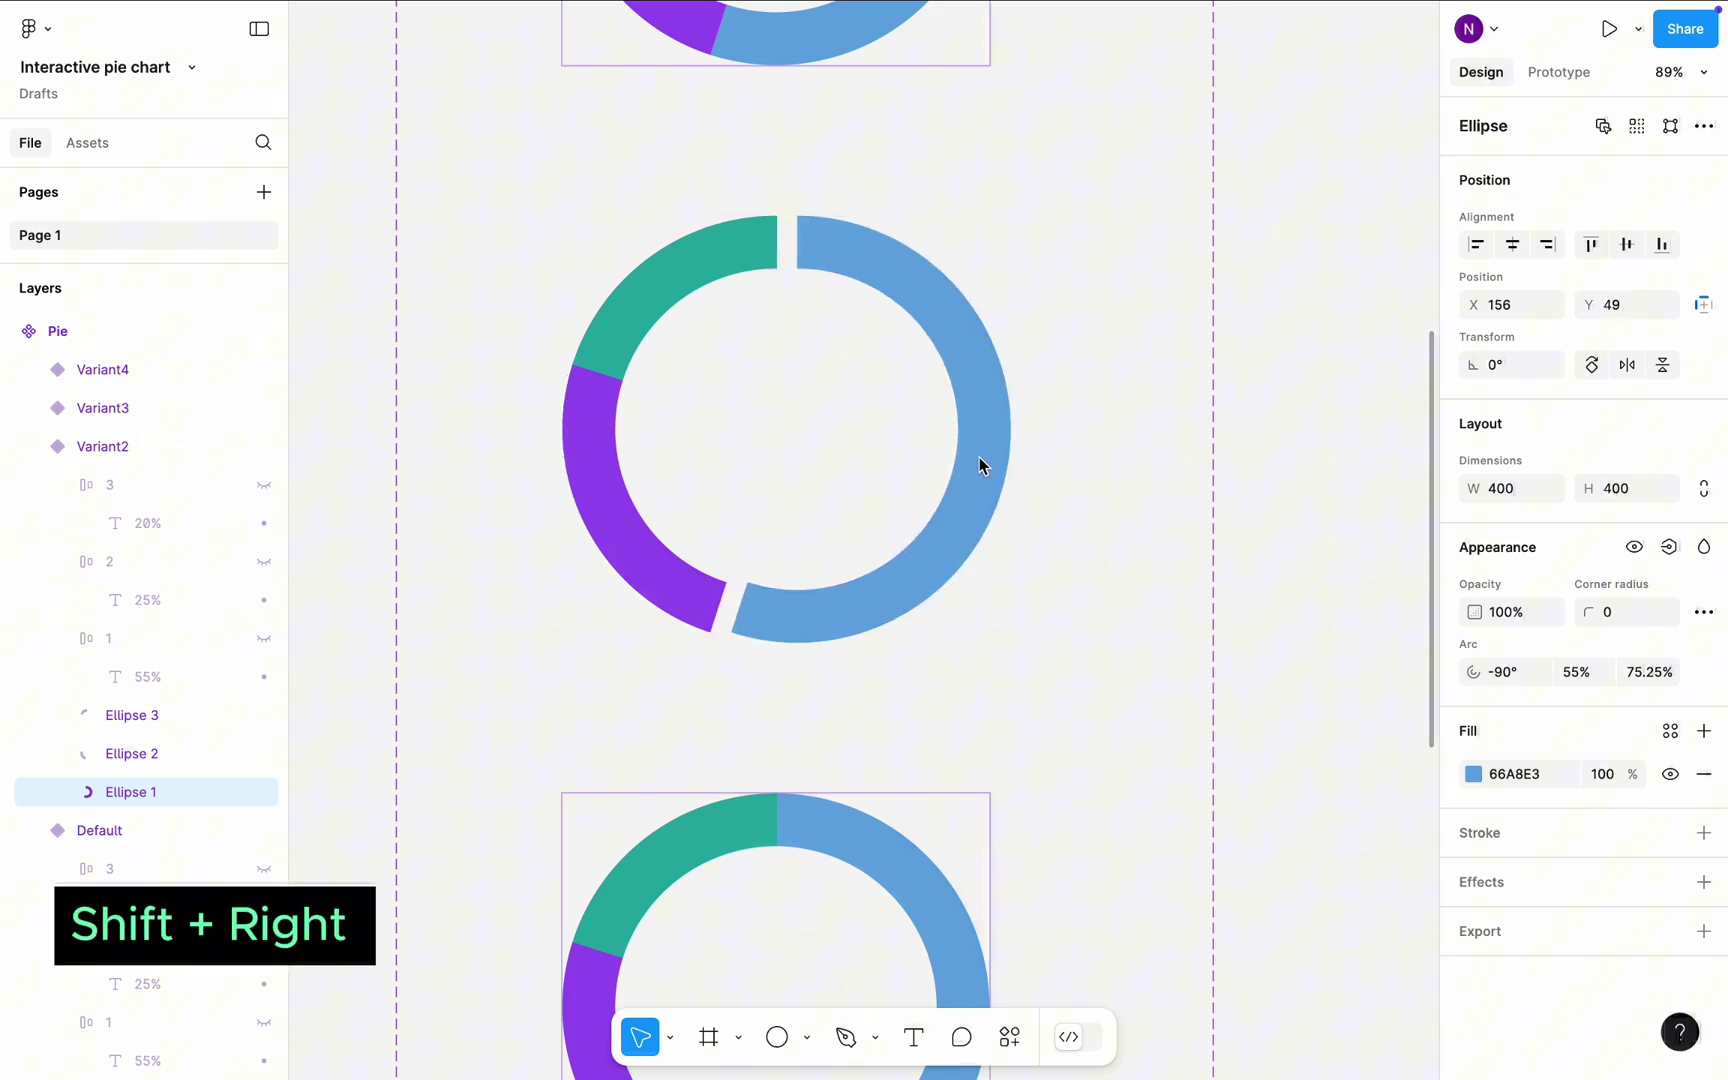
key(shift+Right)
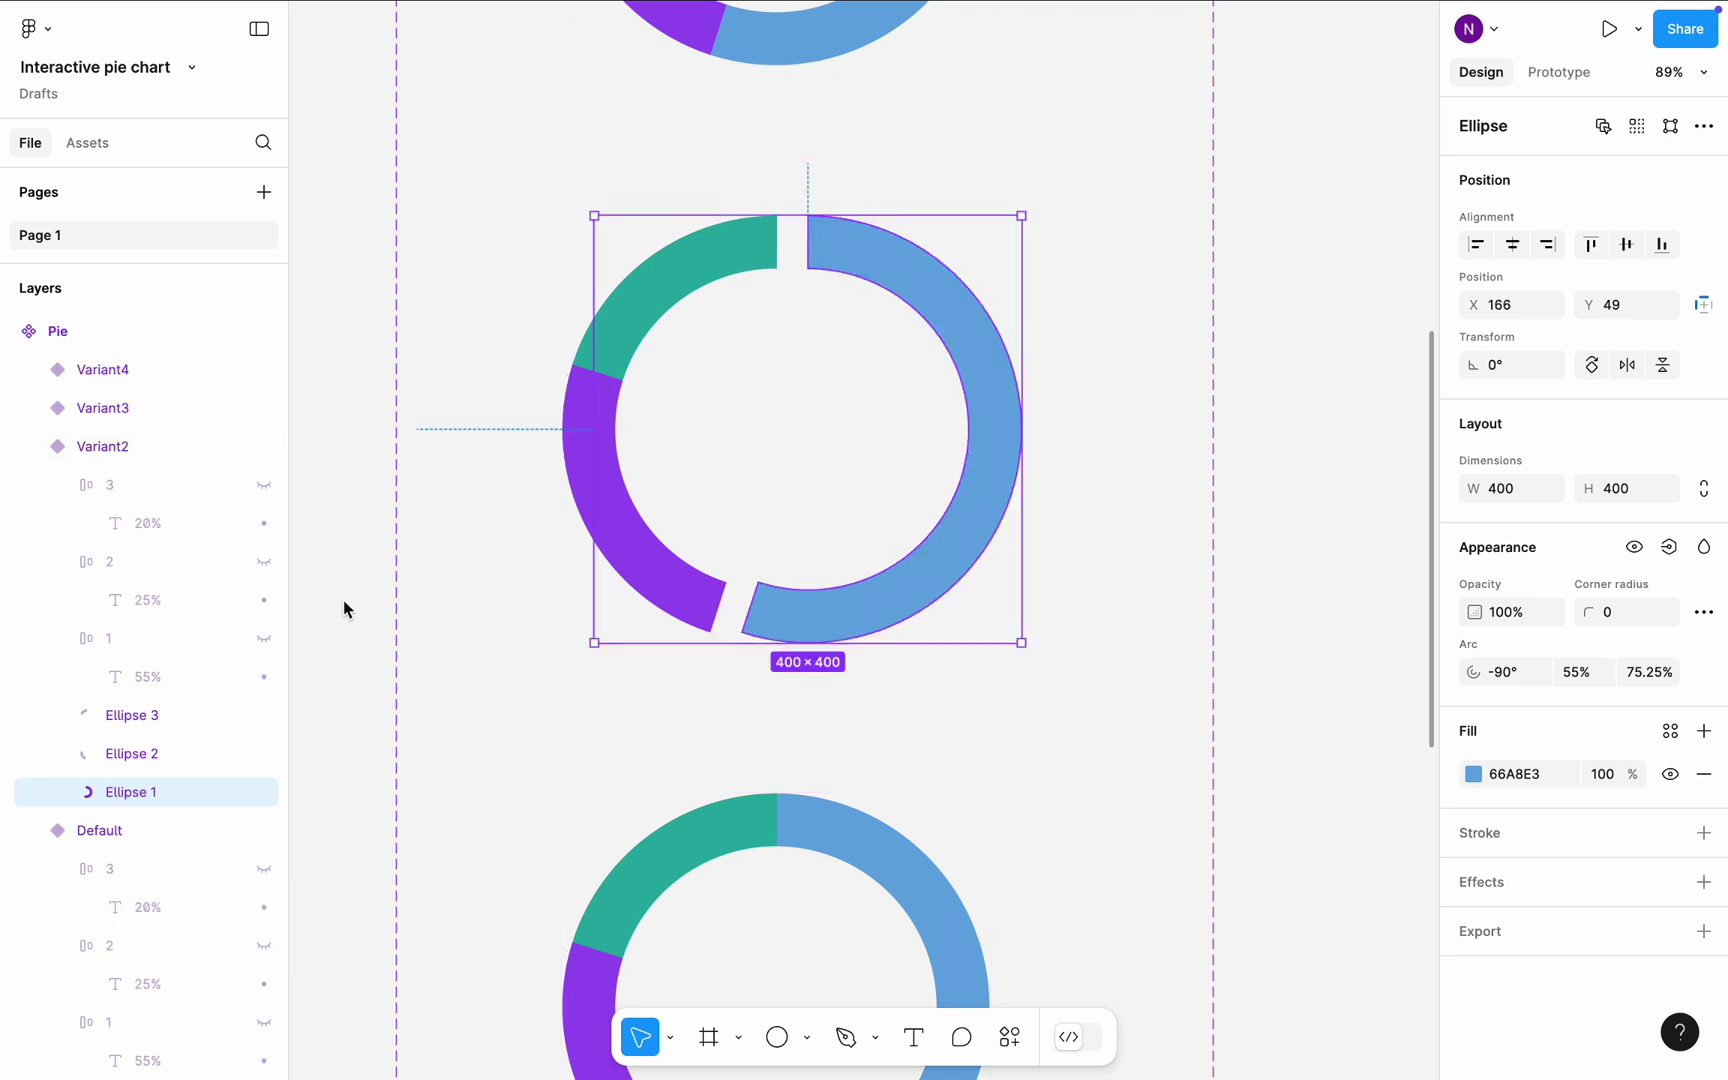
click(264, 639)
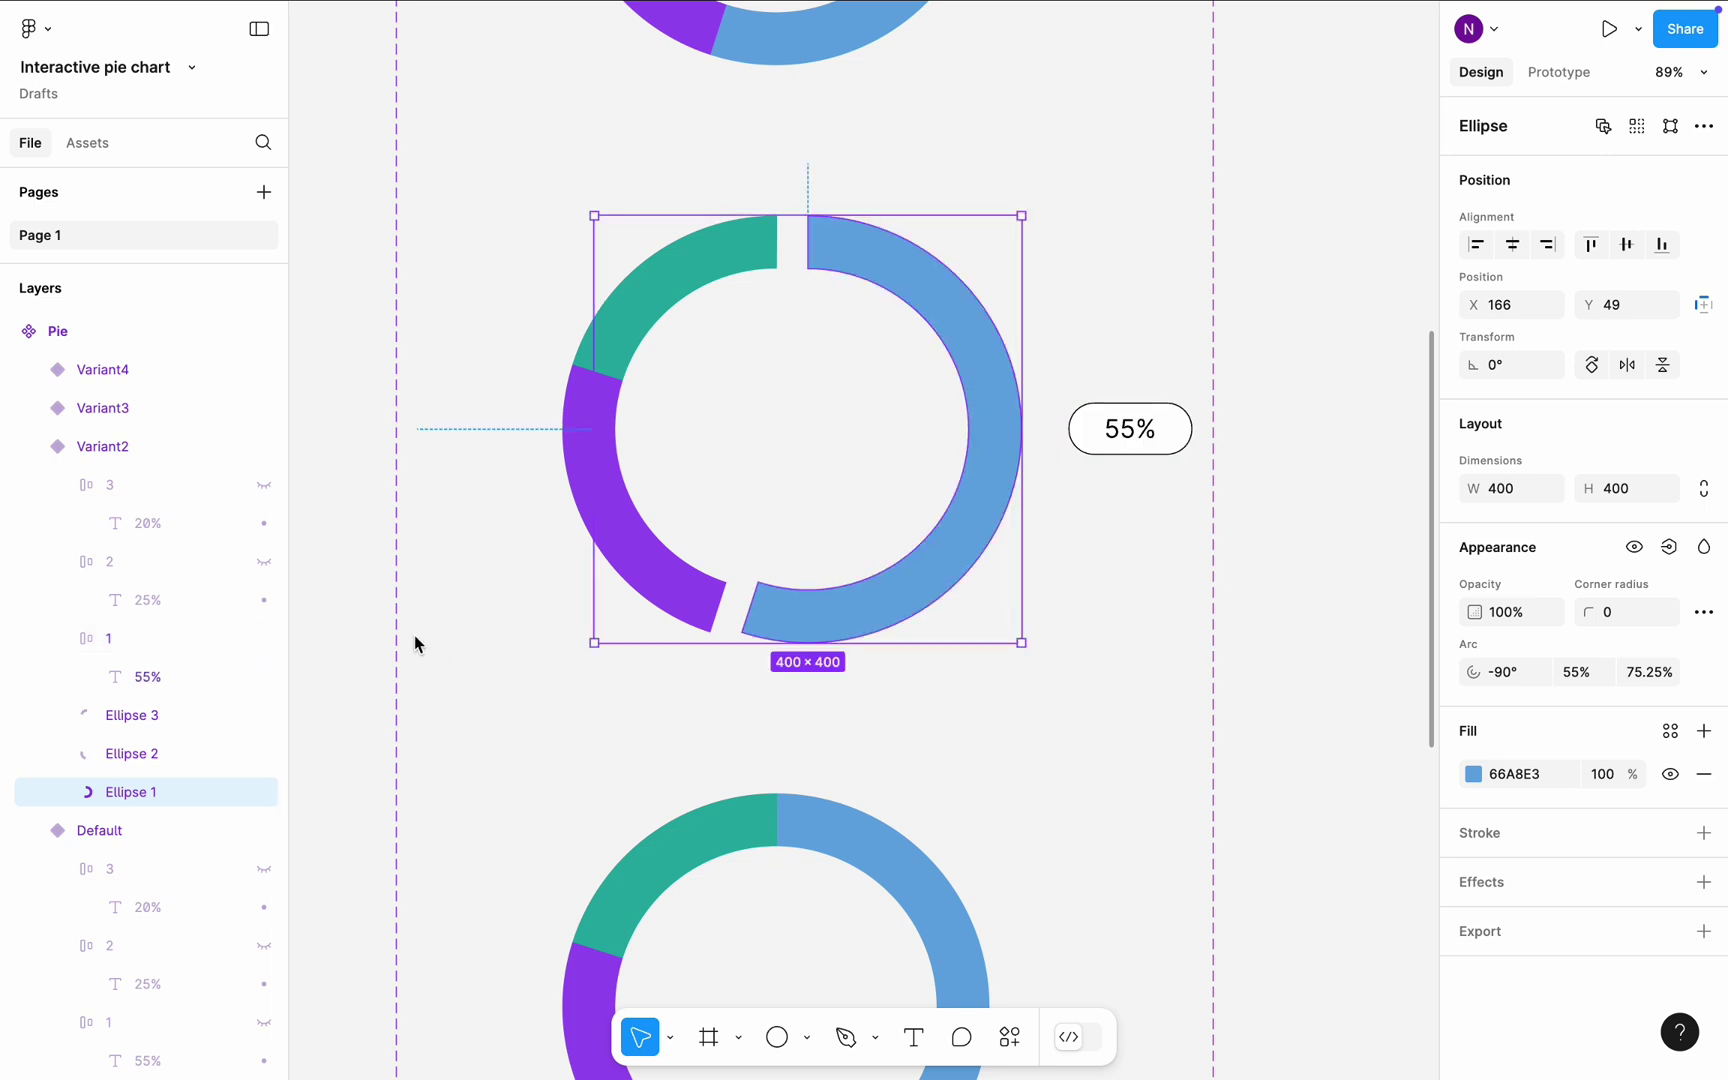
click(373, 626)
scroll(378, 636, down, 8)
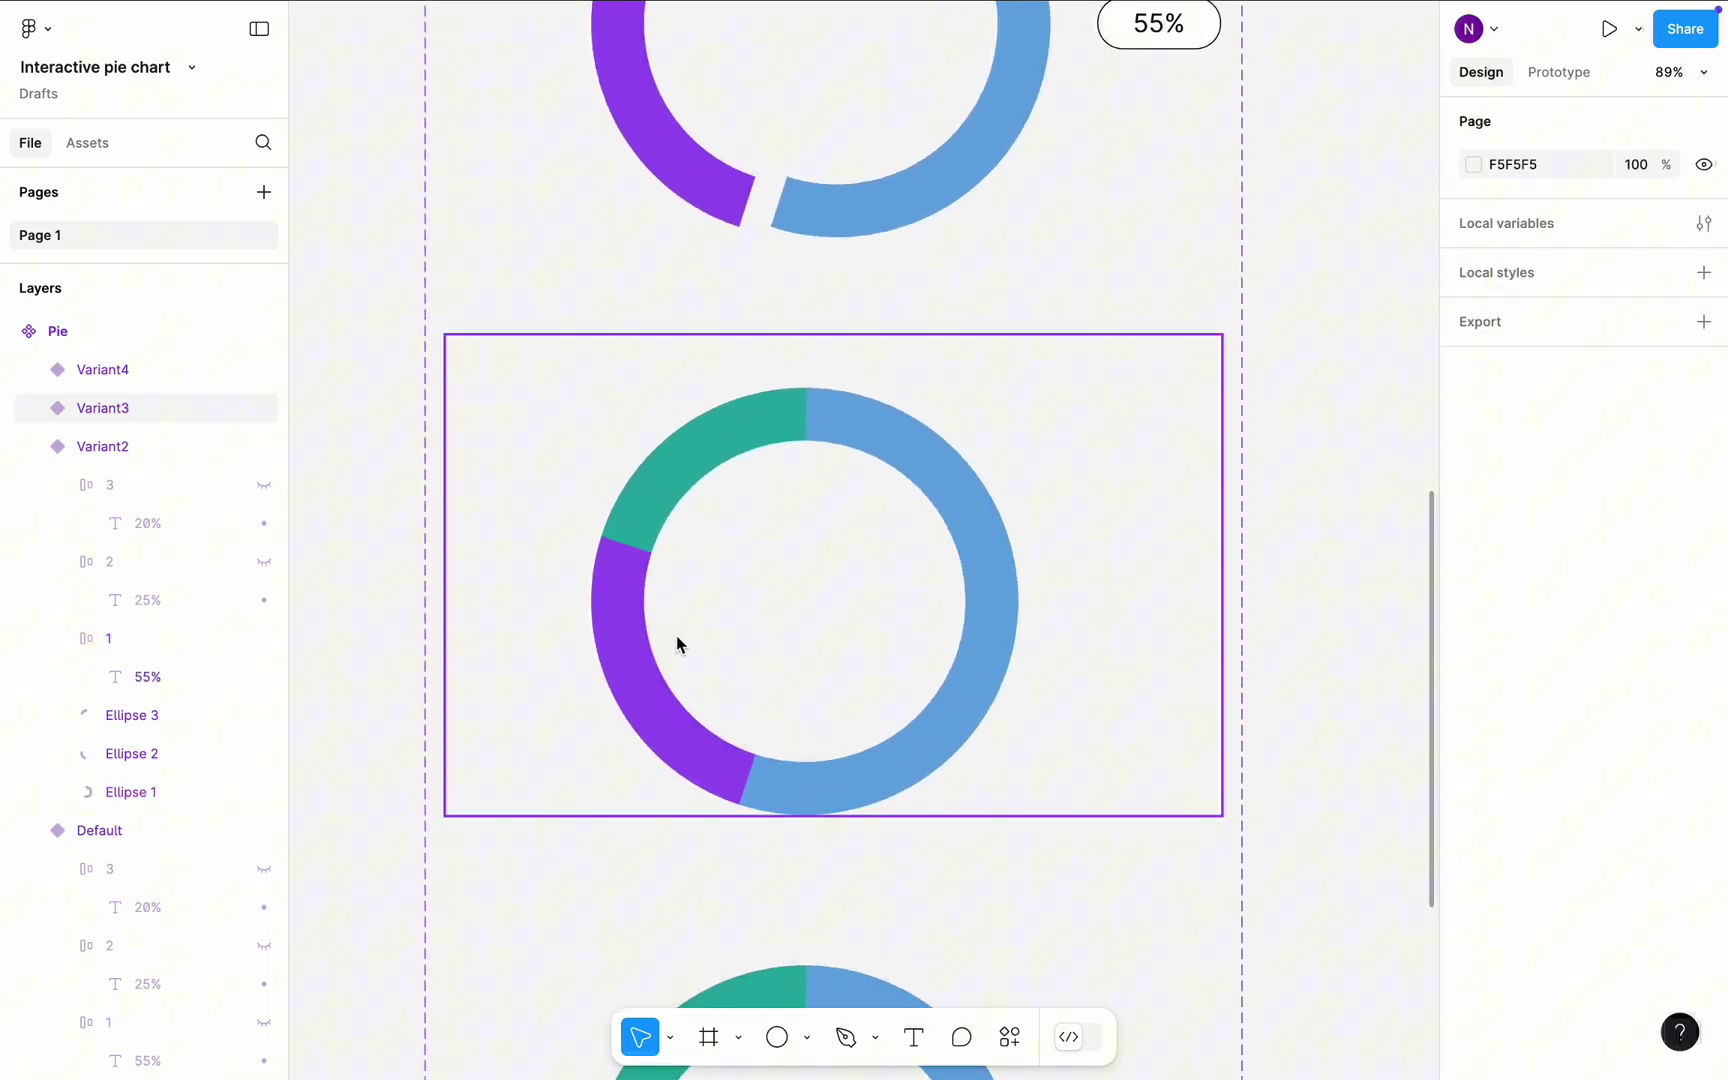
- In Variant3, pull the purple arc out to X 106, Y 69 and unhide its 25% label
click(677, 638)
click(38, 447)
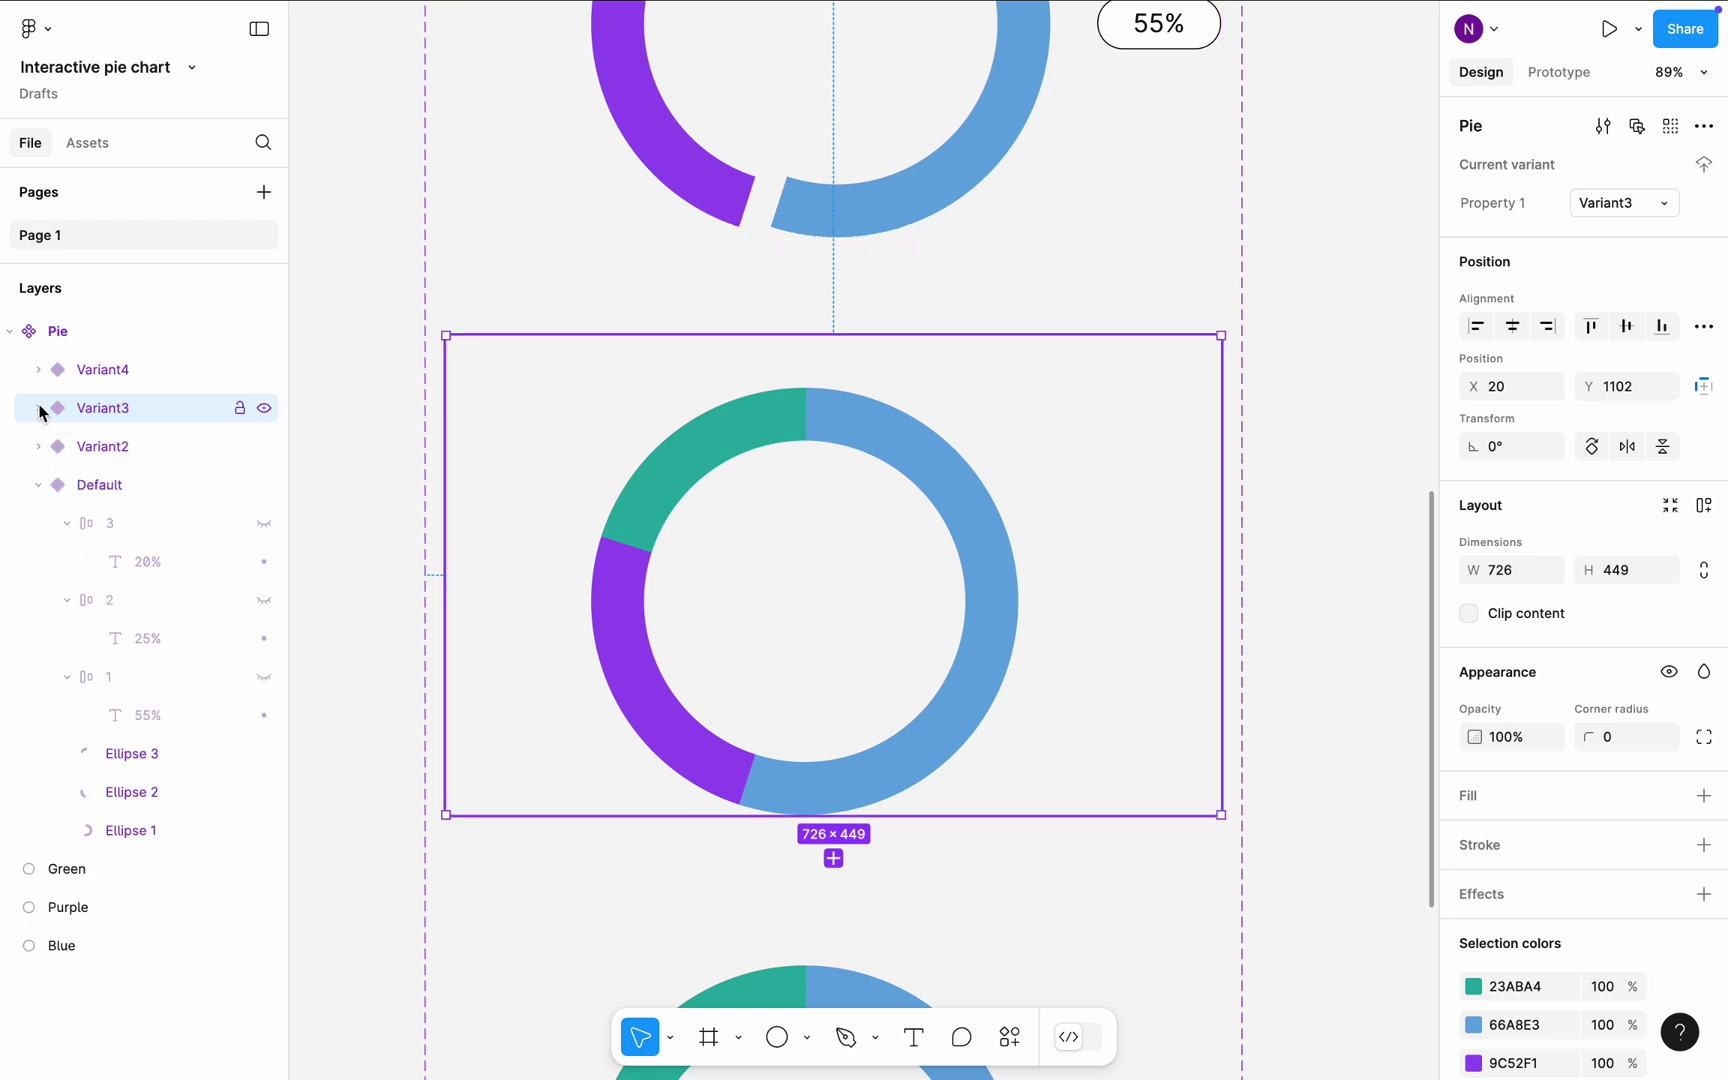
click(39, 408)
click(141, 714)
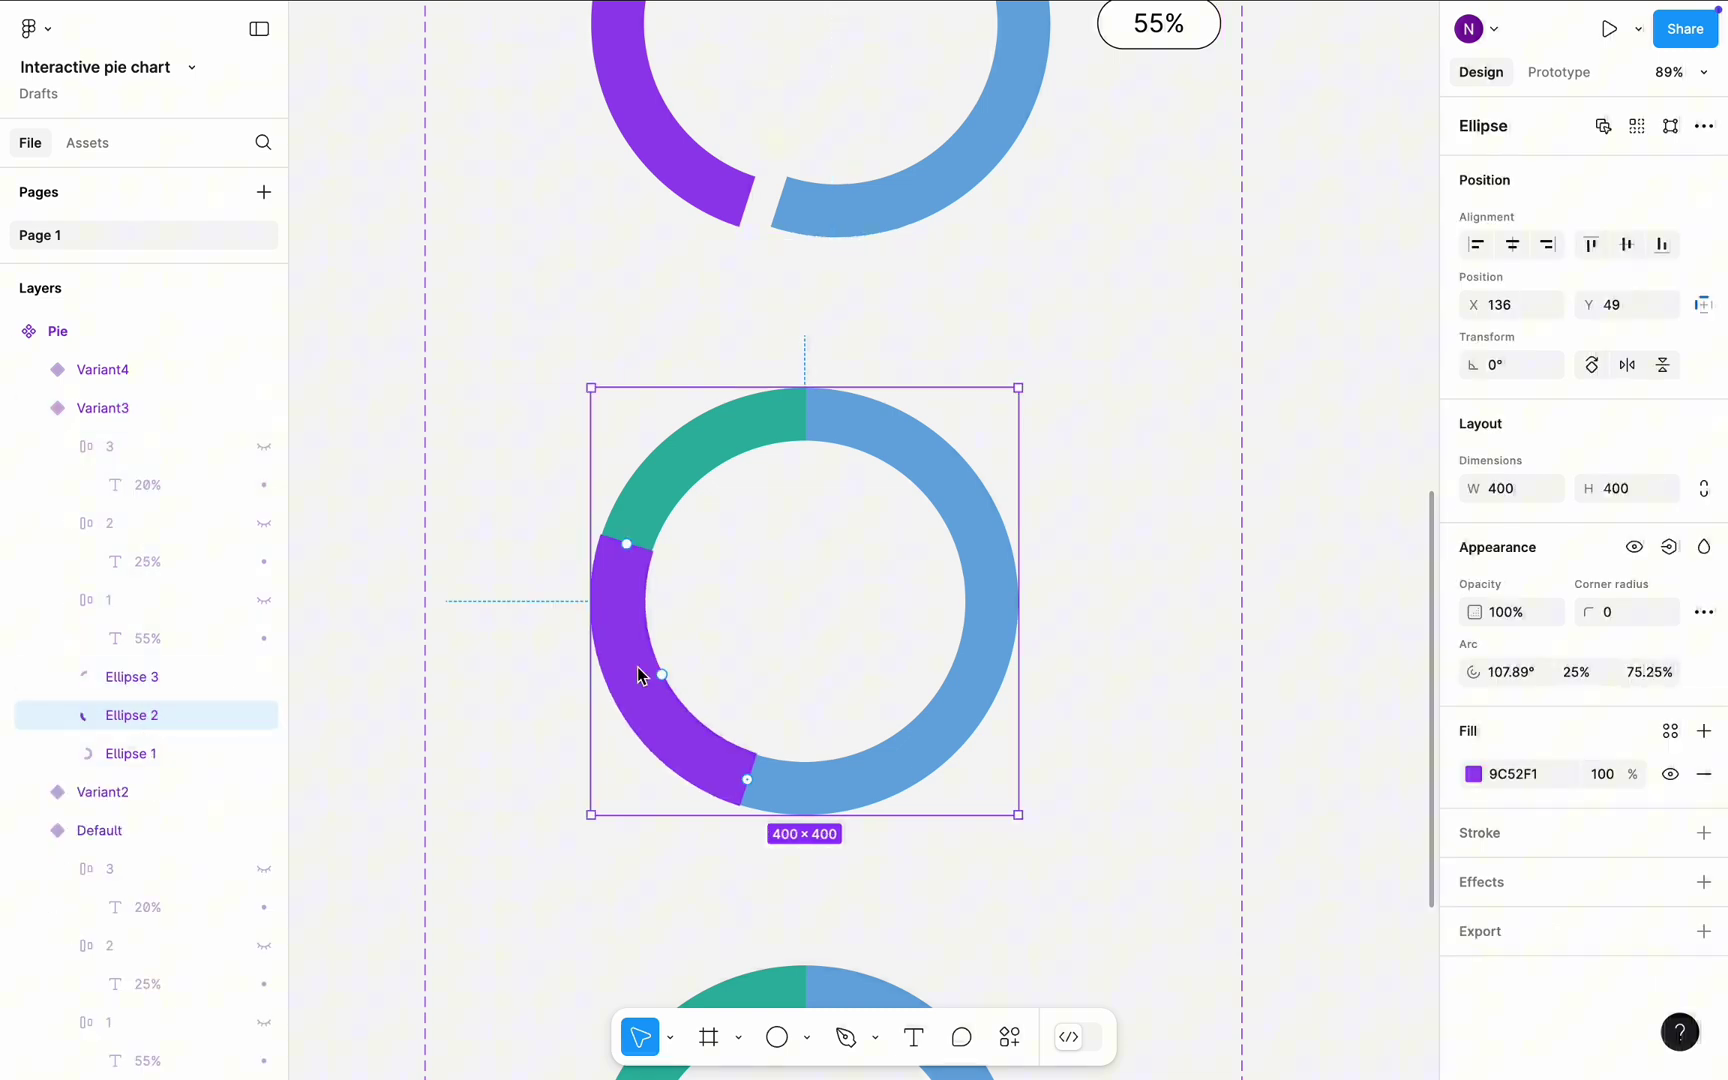
key(shift+Left)
key(shift+Left)
key(shift+Left)
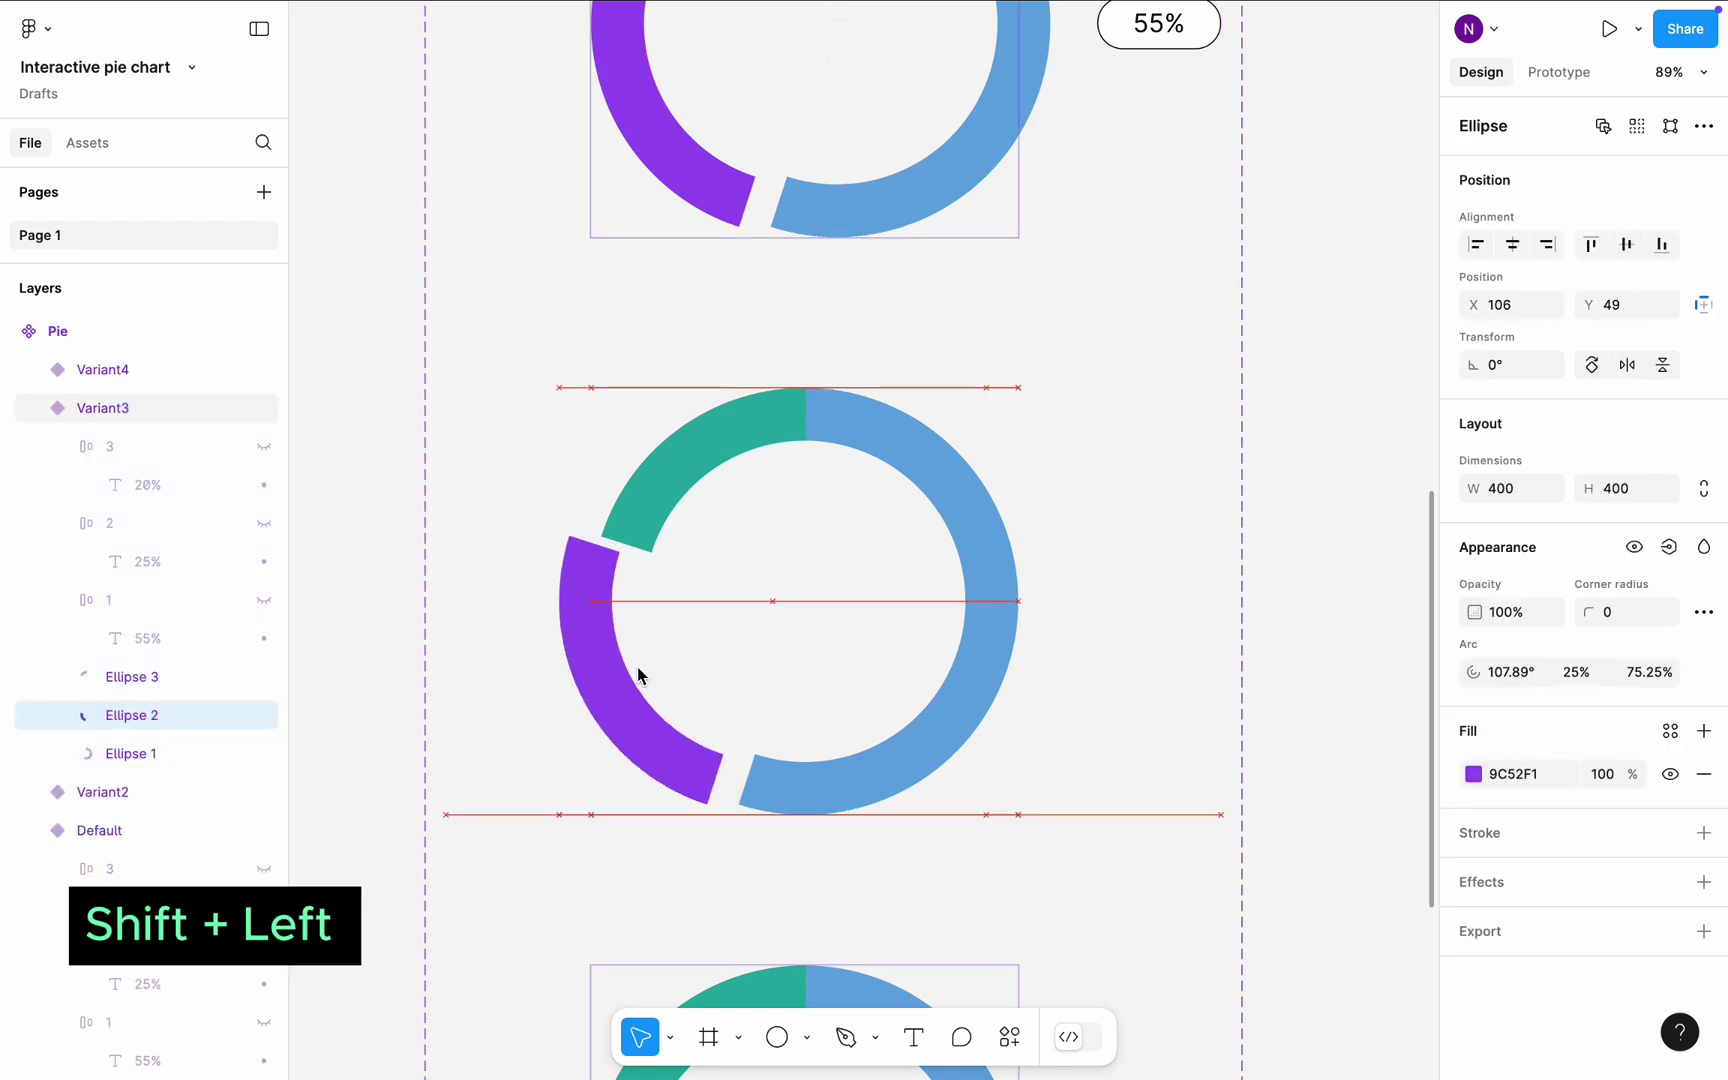
key(shift+Down)
key(shift+Down)
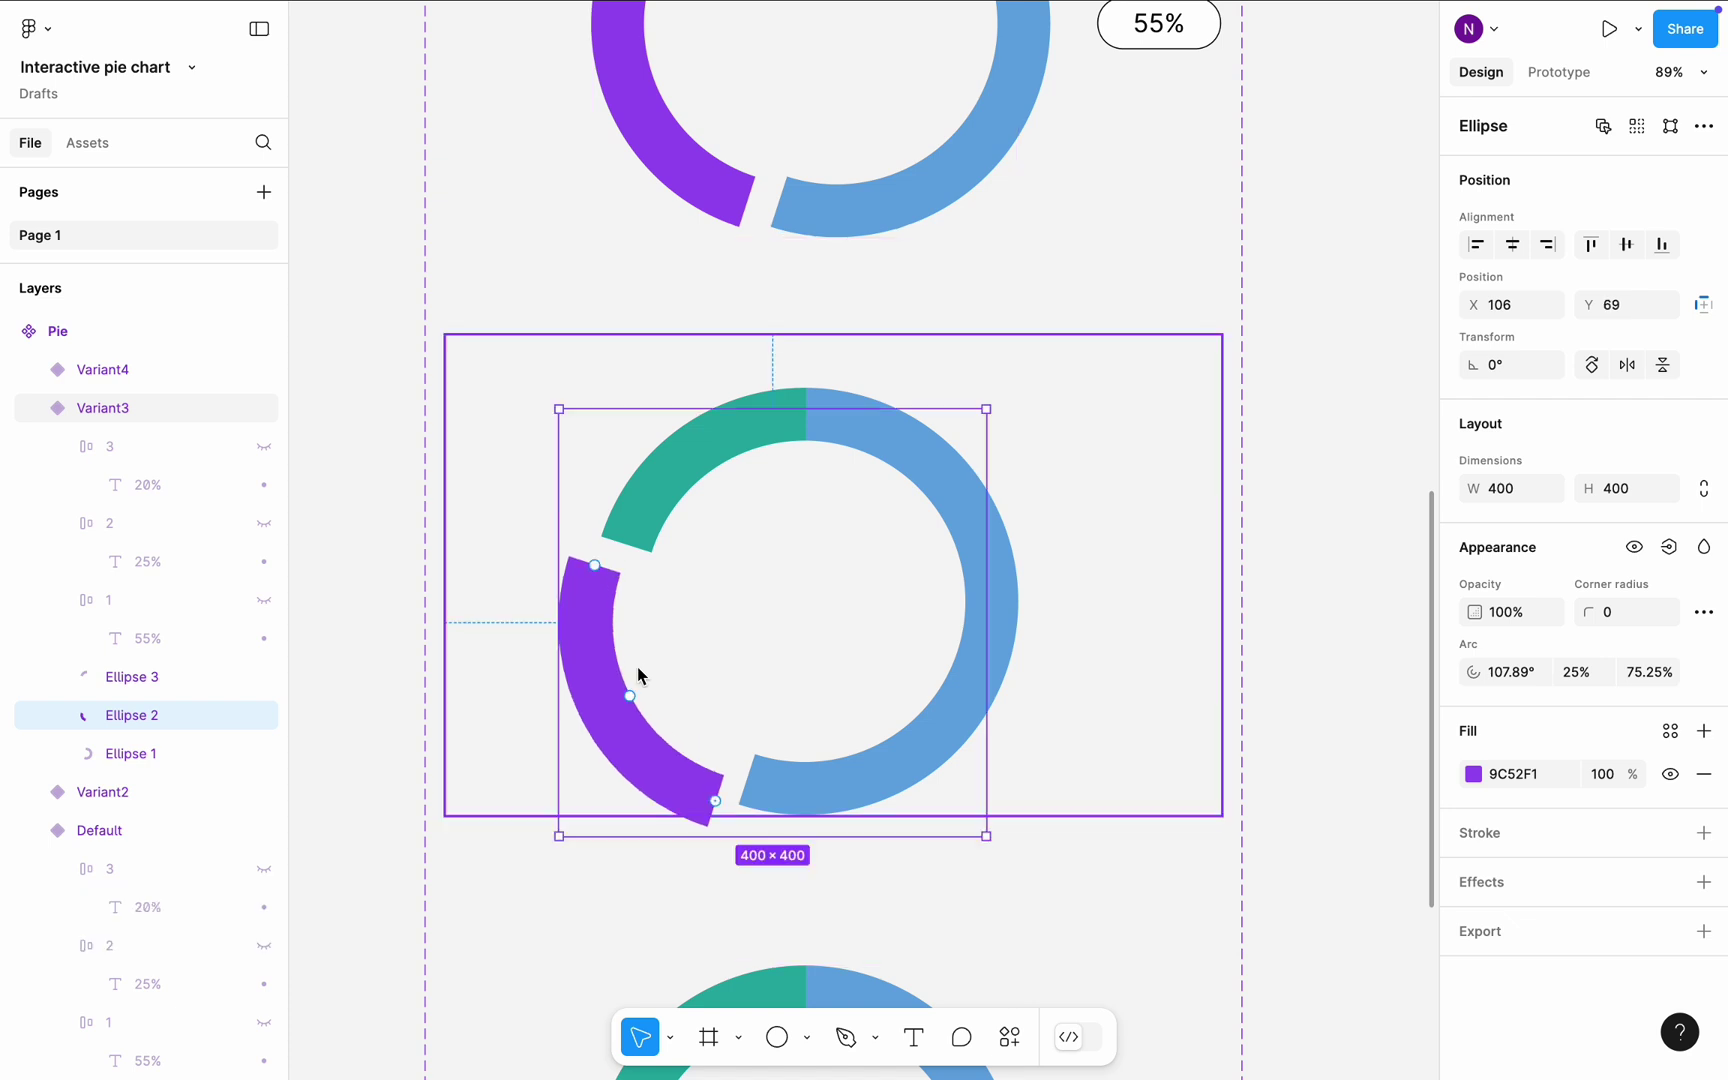
click(266, 522)
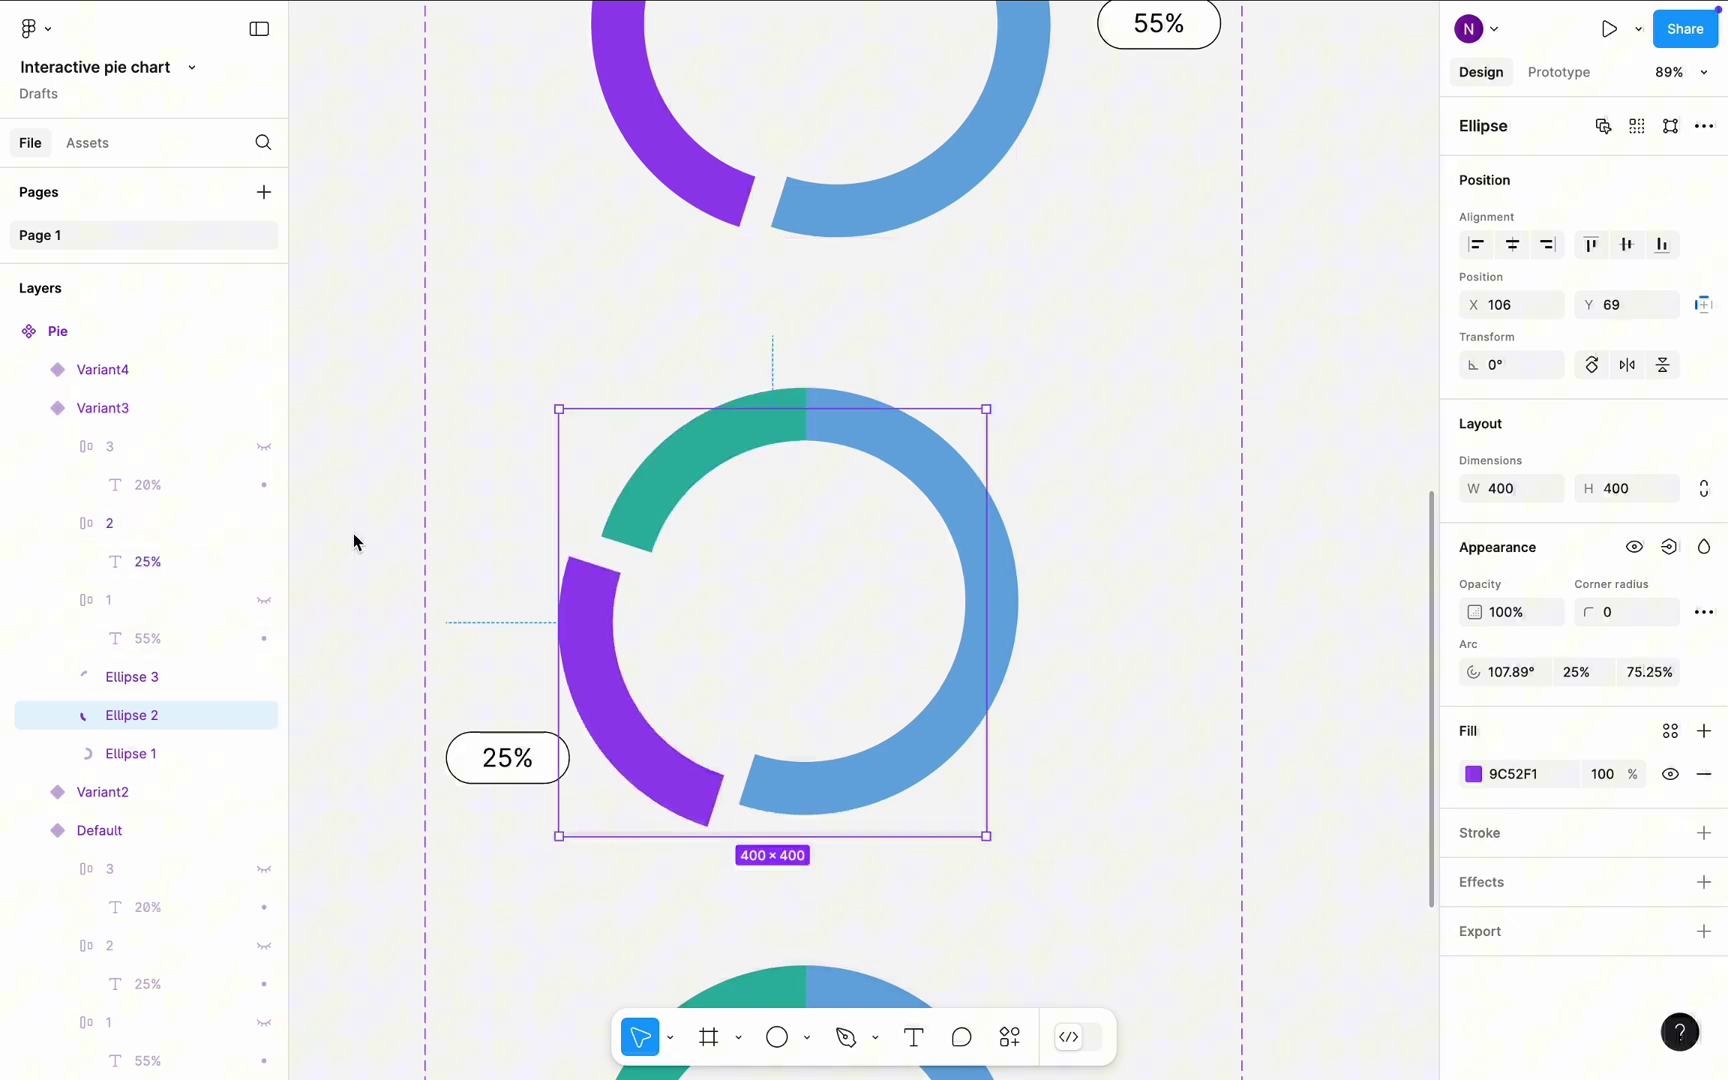
click(364, 539)
scroll(366, 545, down, 6)
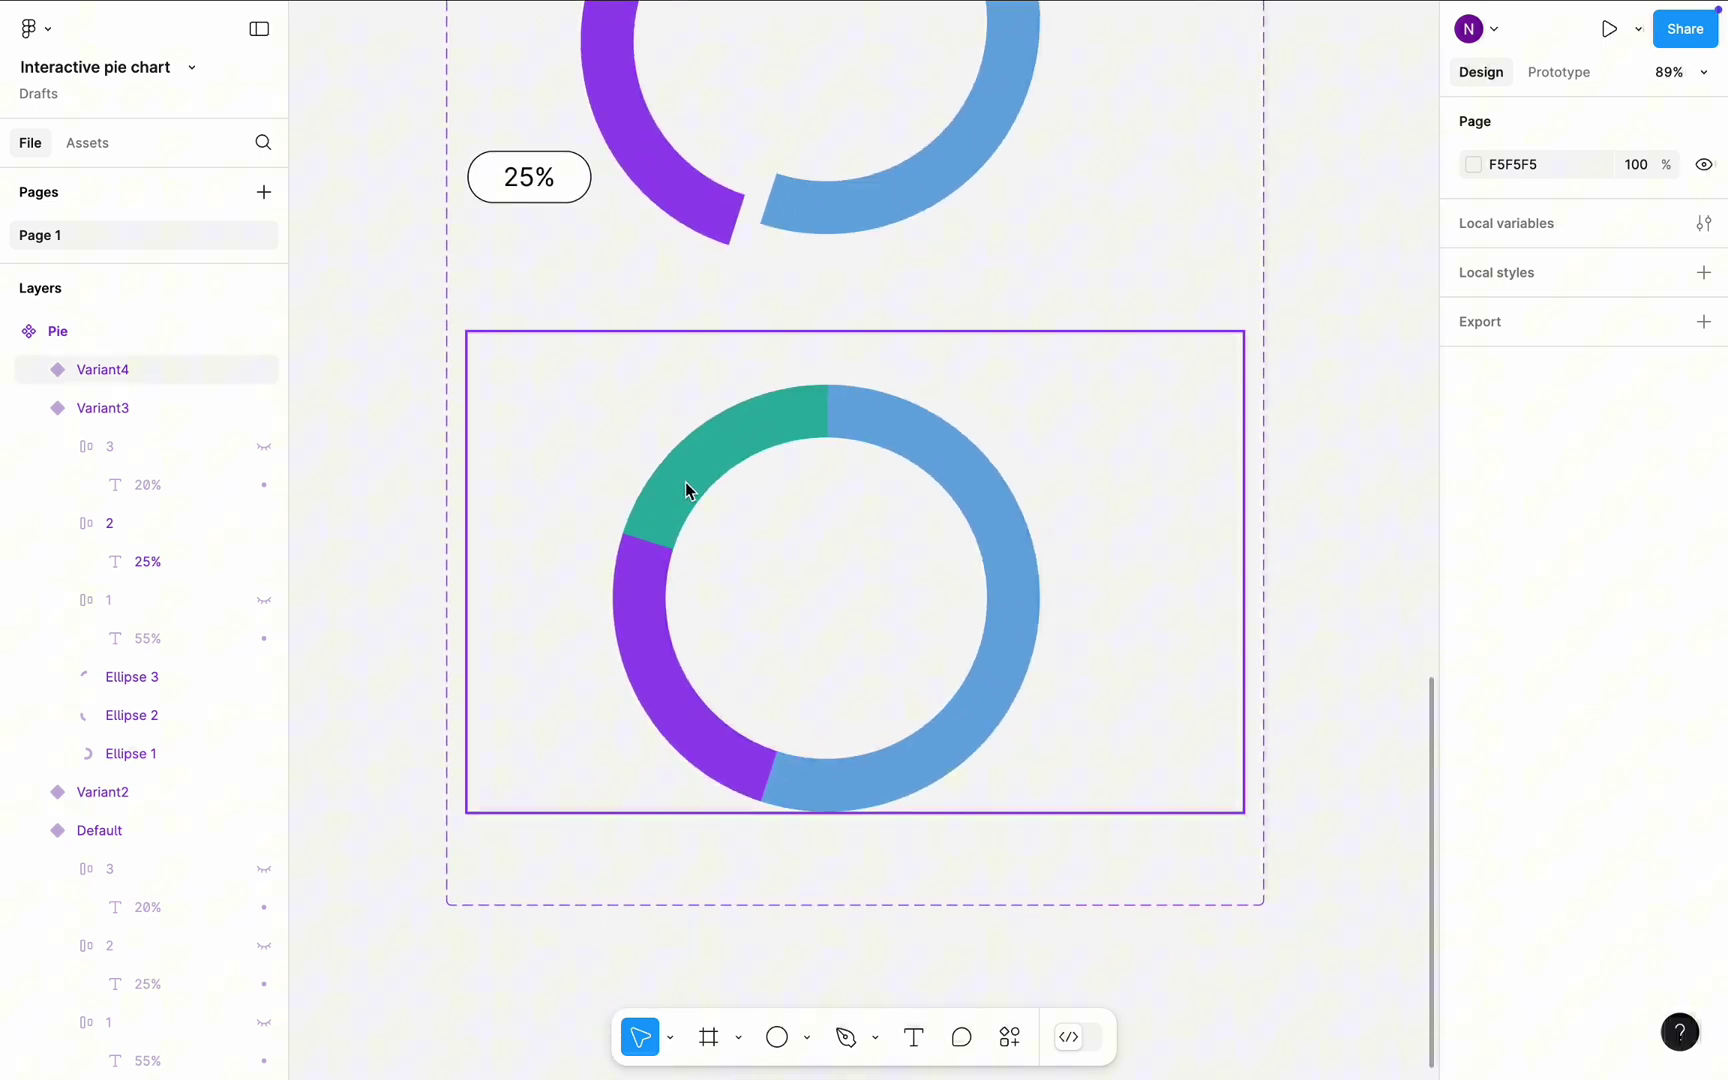
- In Variant4, move the green arc to X 106, Y 19 and unhide its 20% label
click(686, 490)
click(39, 408)
click(38, 370)
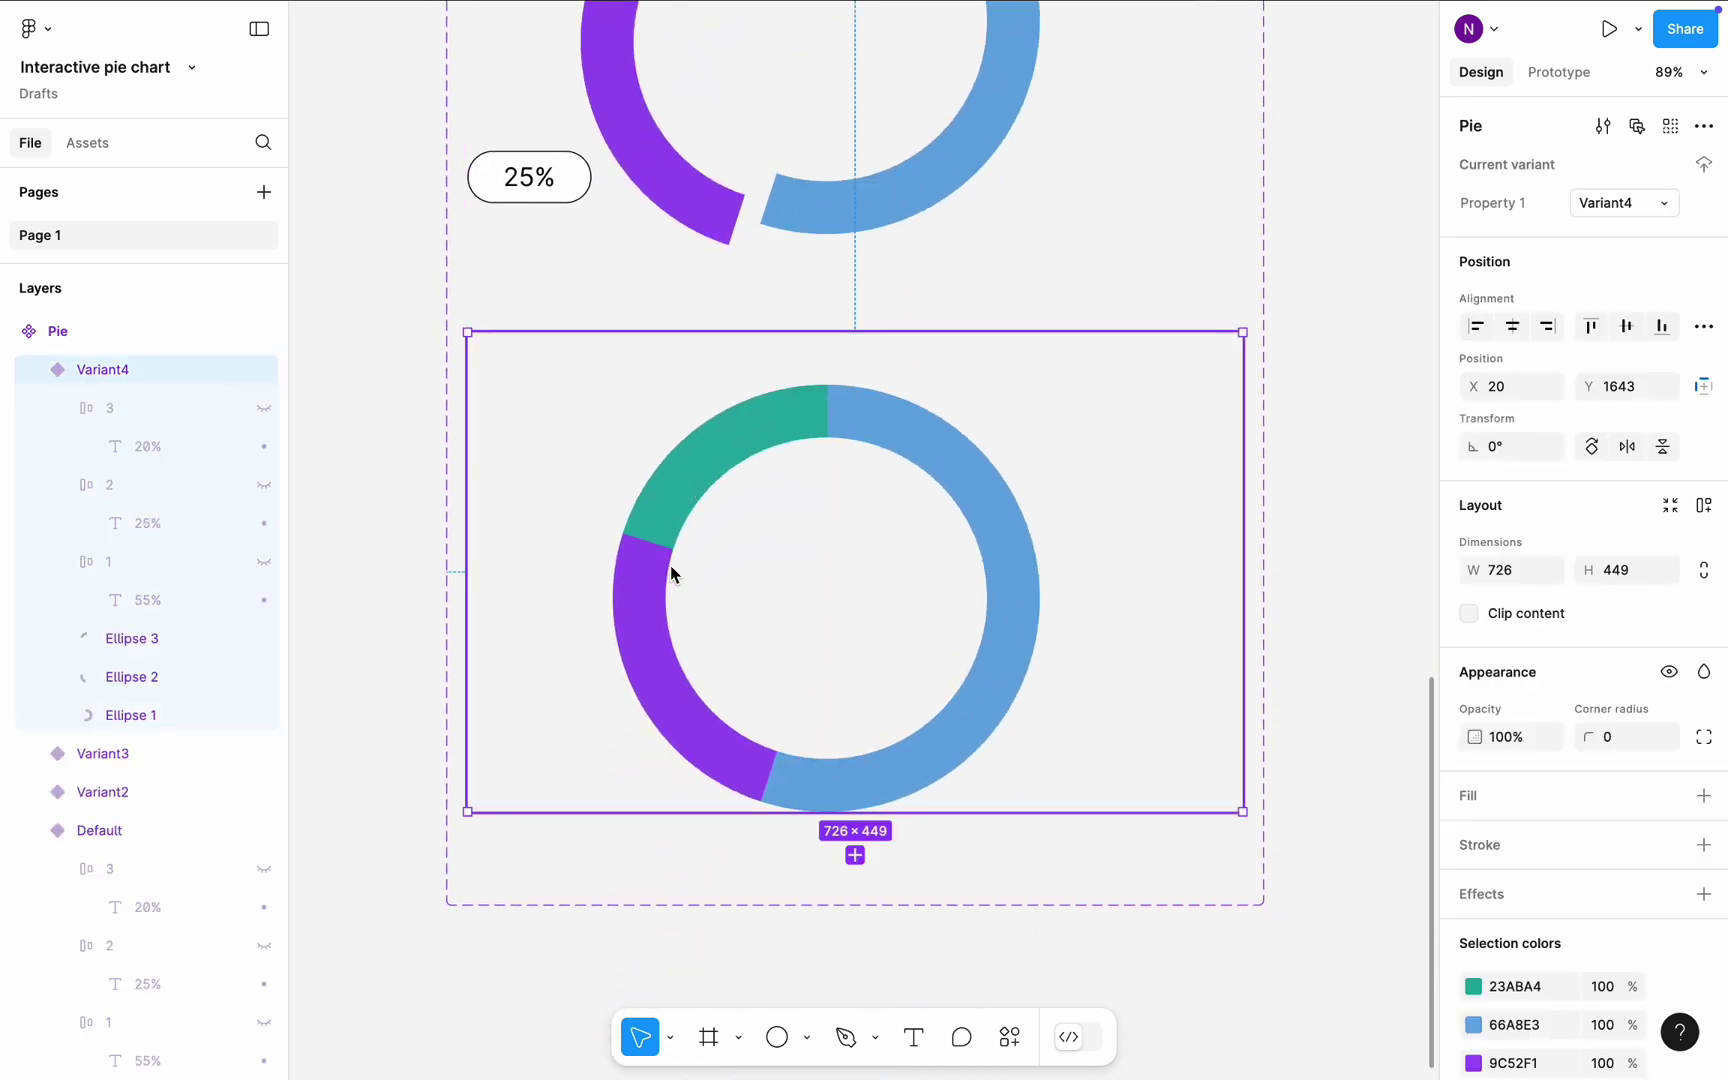
click(699, 464)
key(shift+Left)
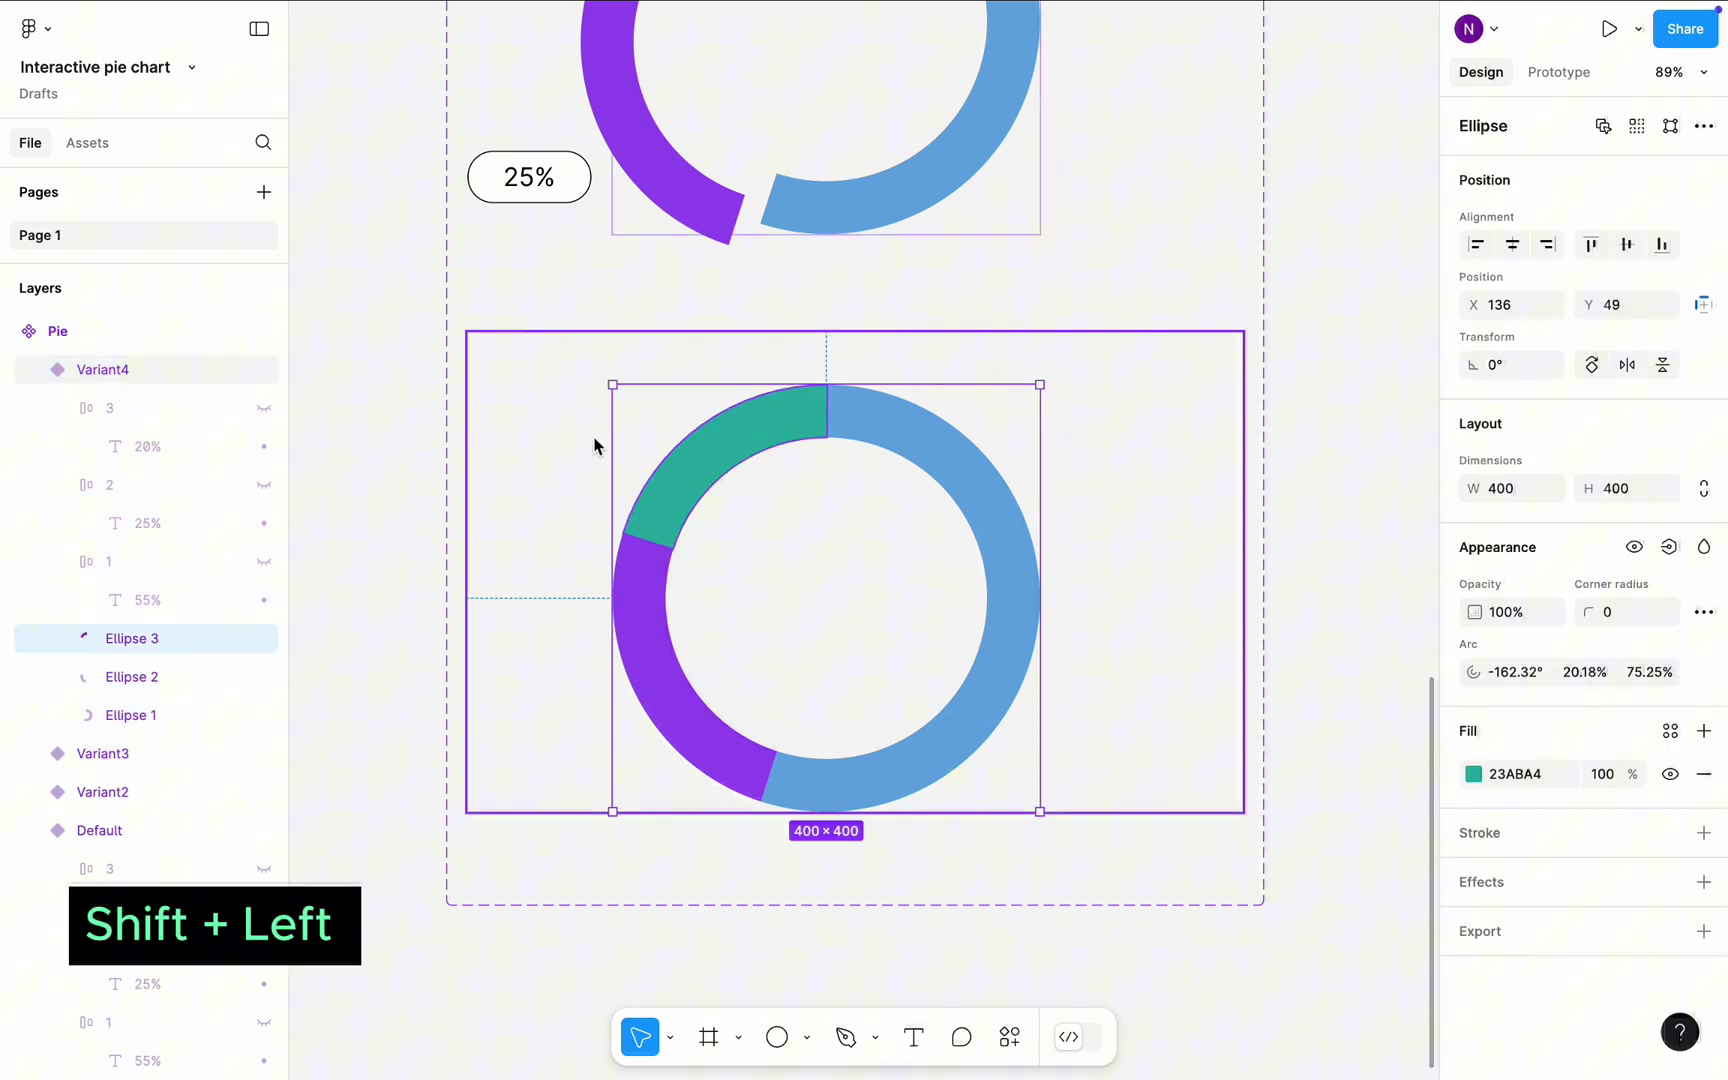
key(shift+Left)
key(shift+Left)
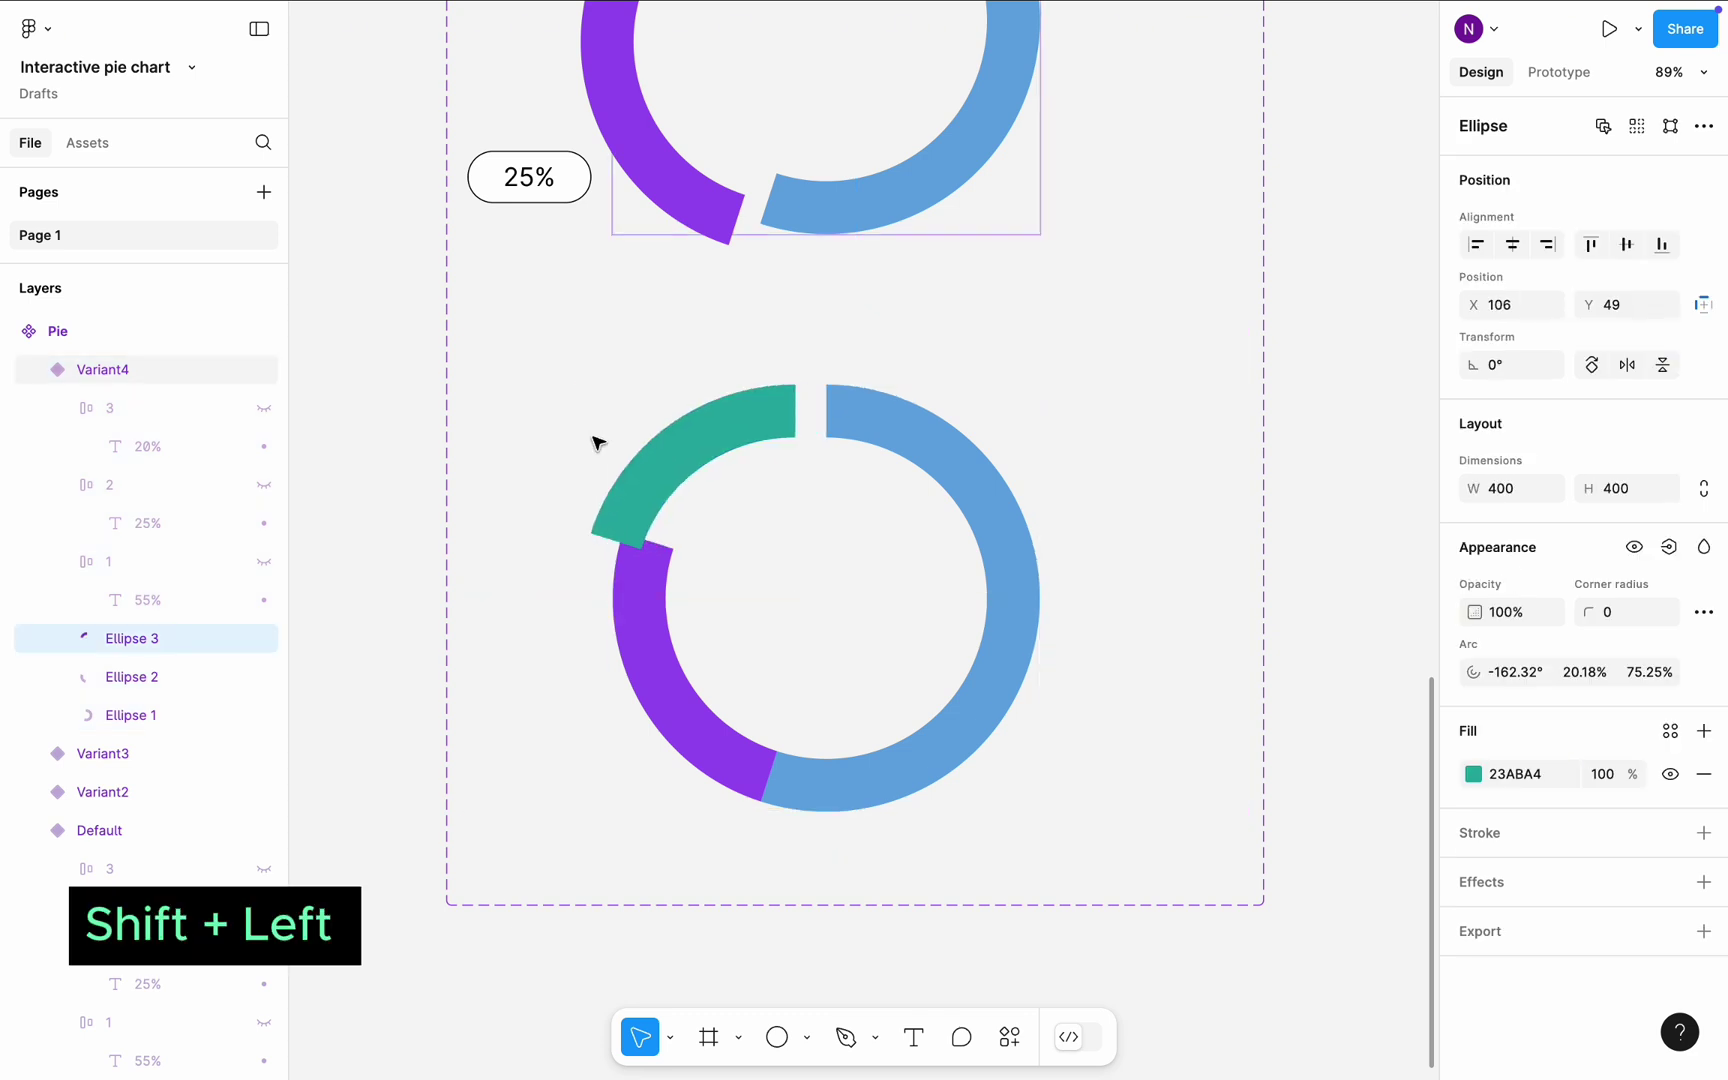
key(shift+Up)
key(shift+Up)
key(shift+Up)
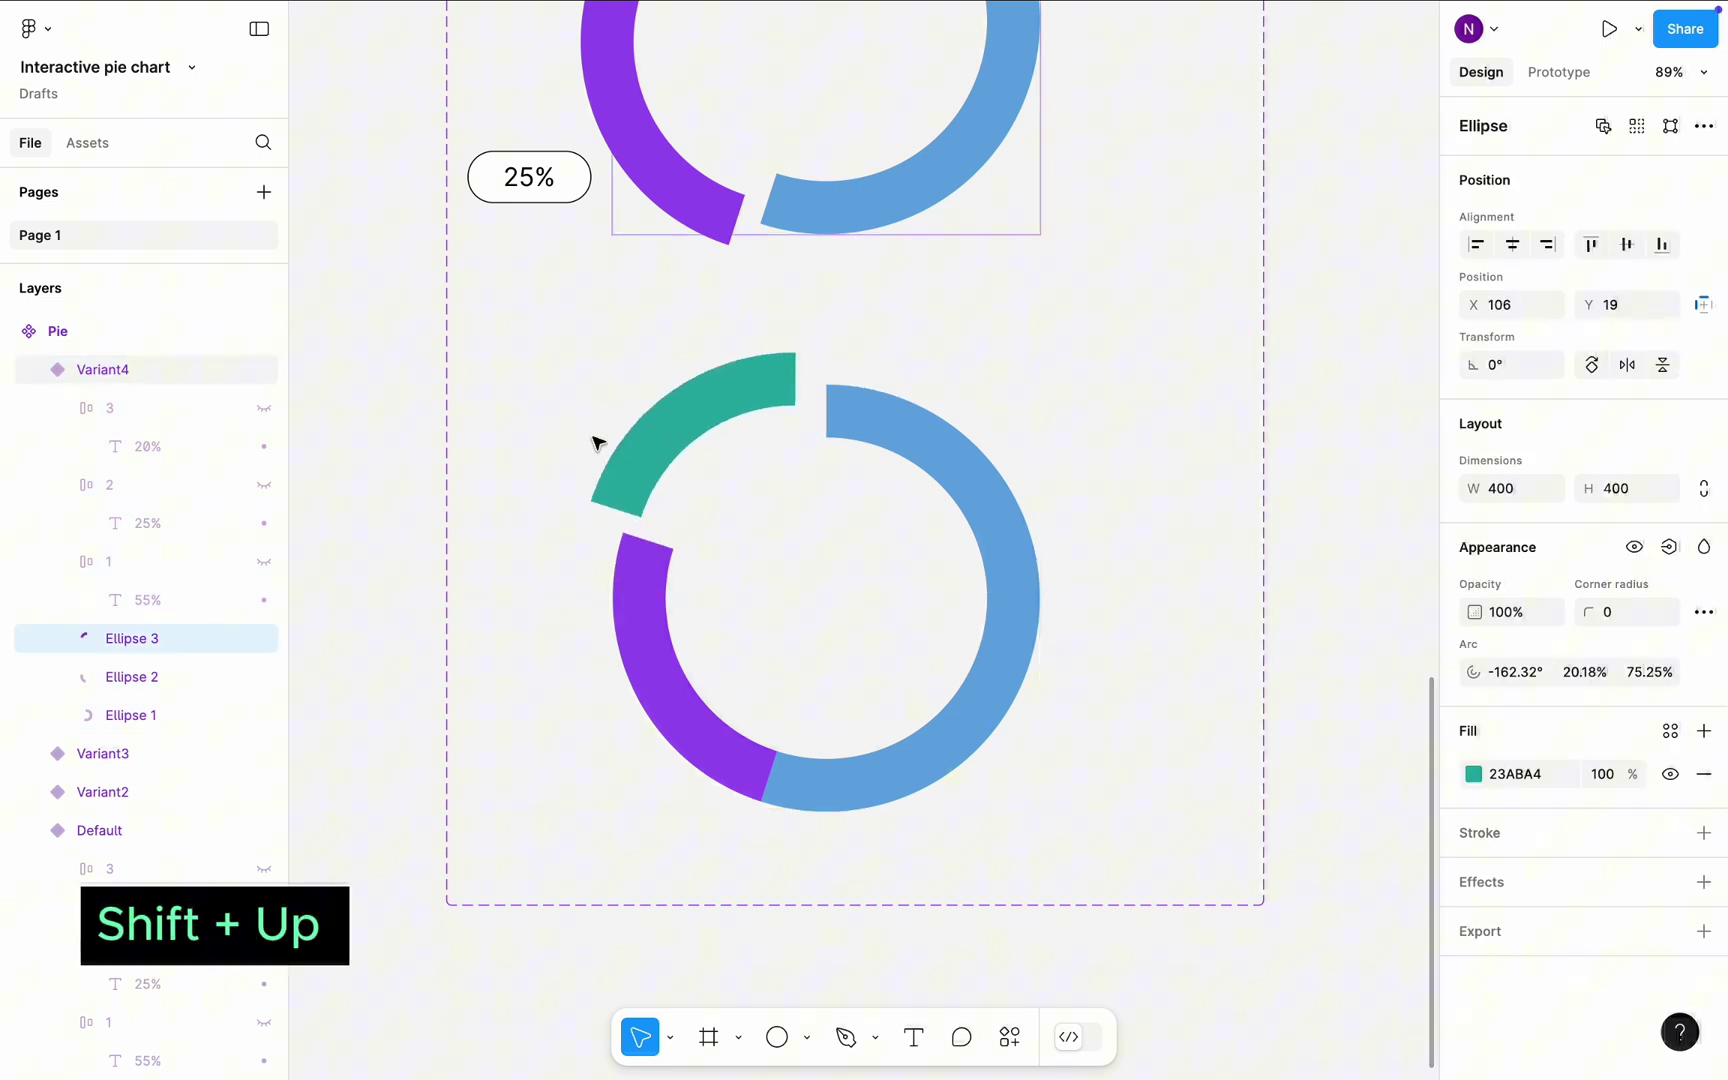
scroll(595, 443, up, 3)
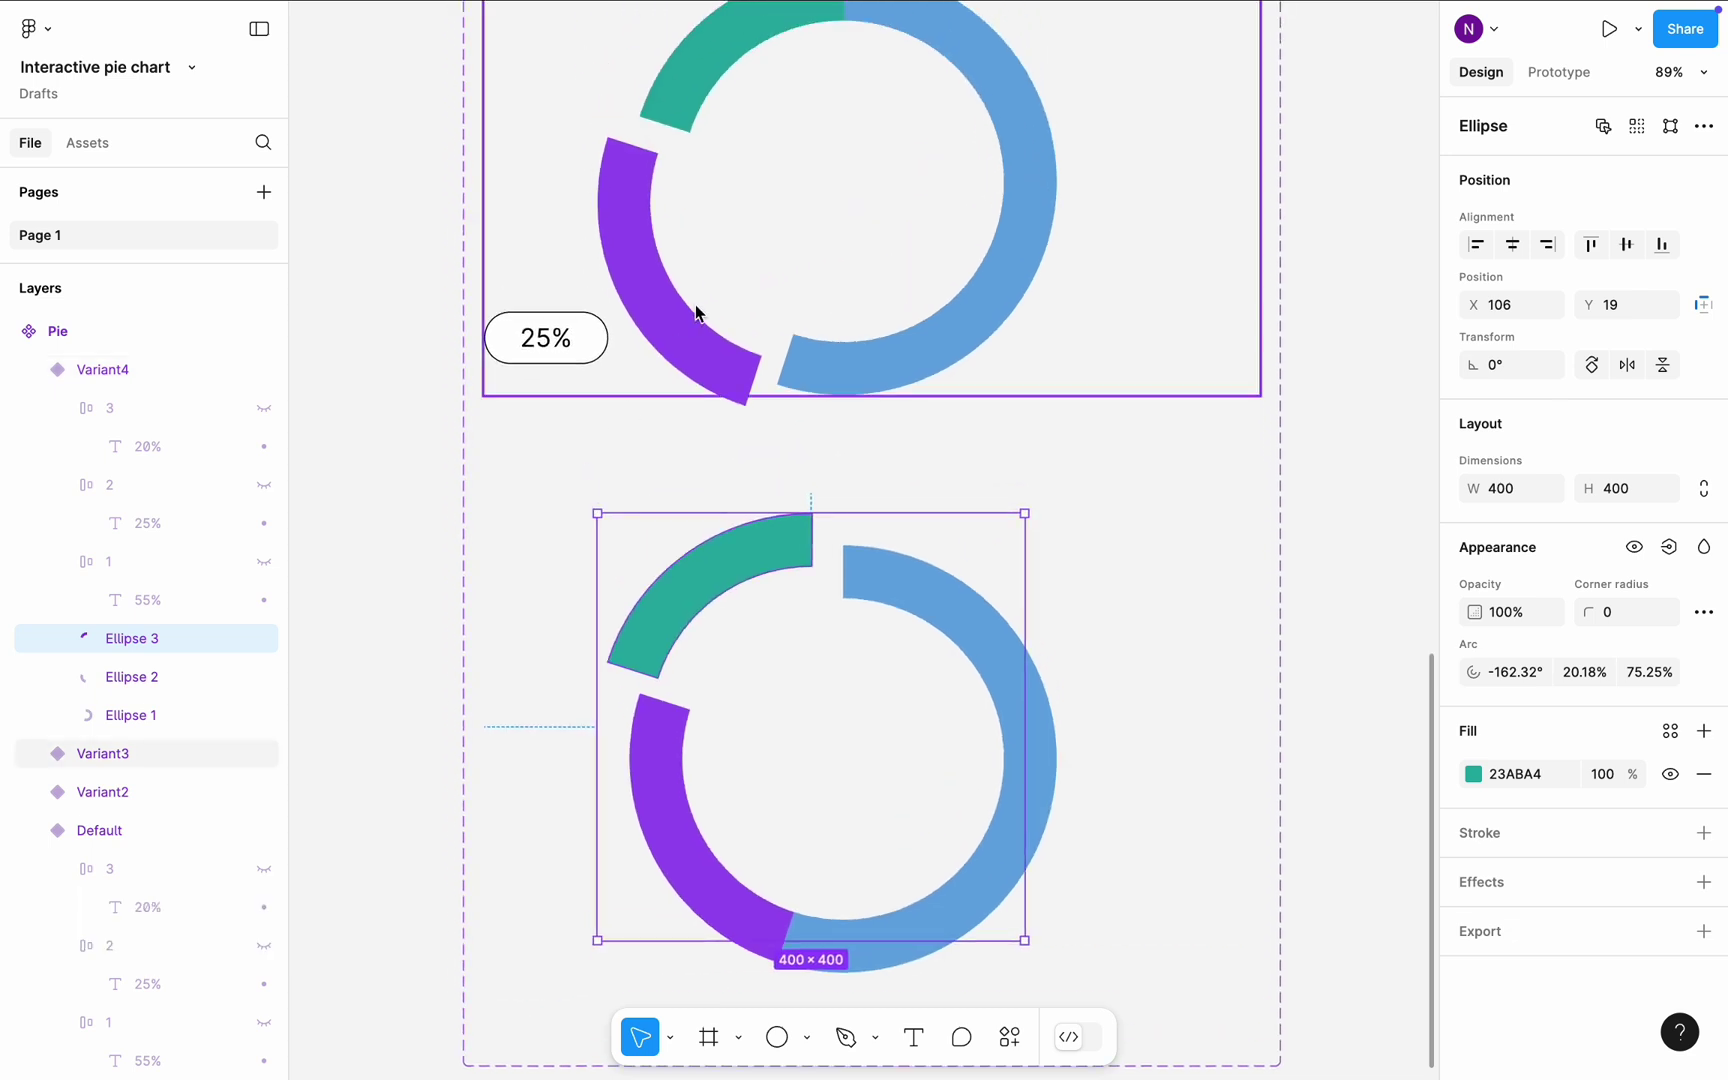
click(668, 455)
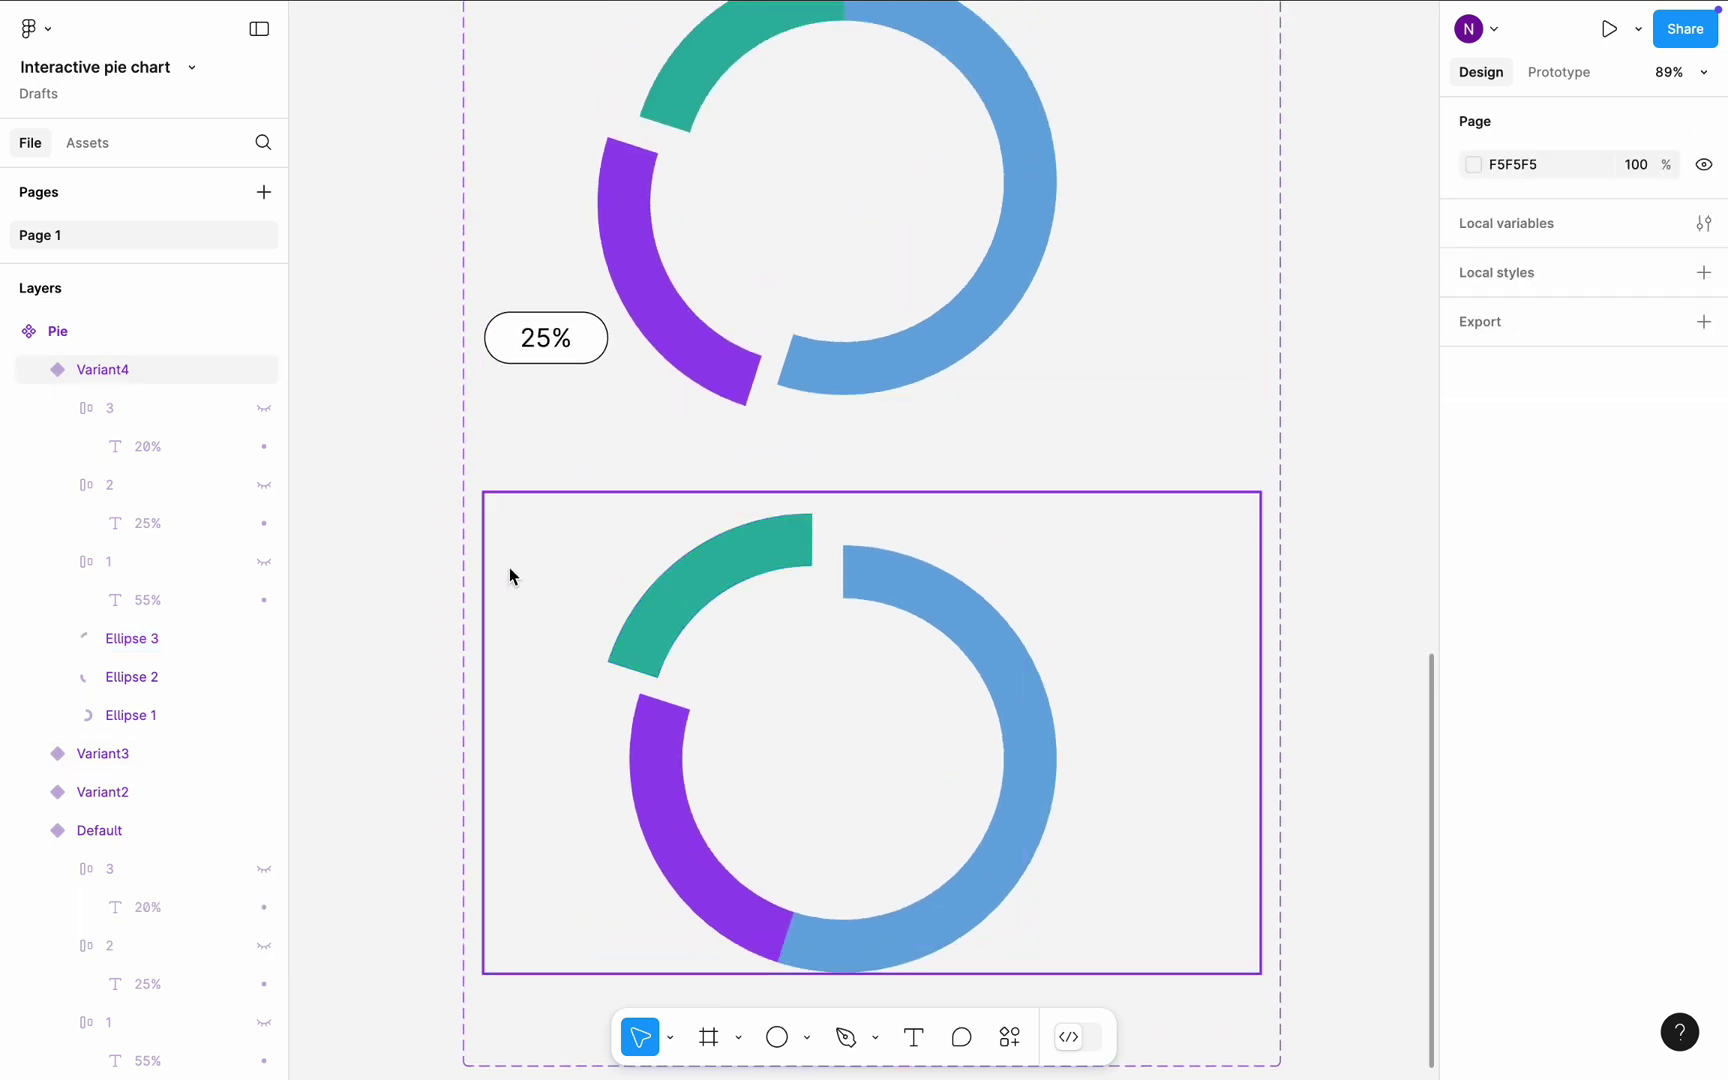
click(264, 408)
scroll(382, 518, down, 10)
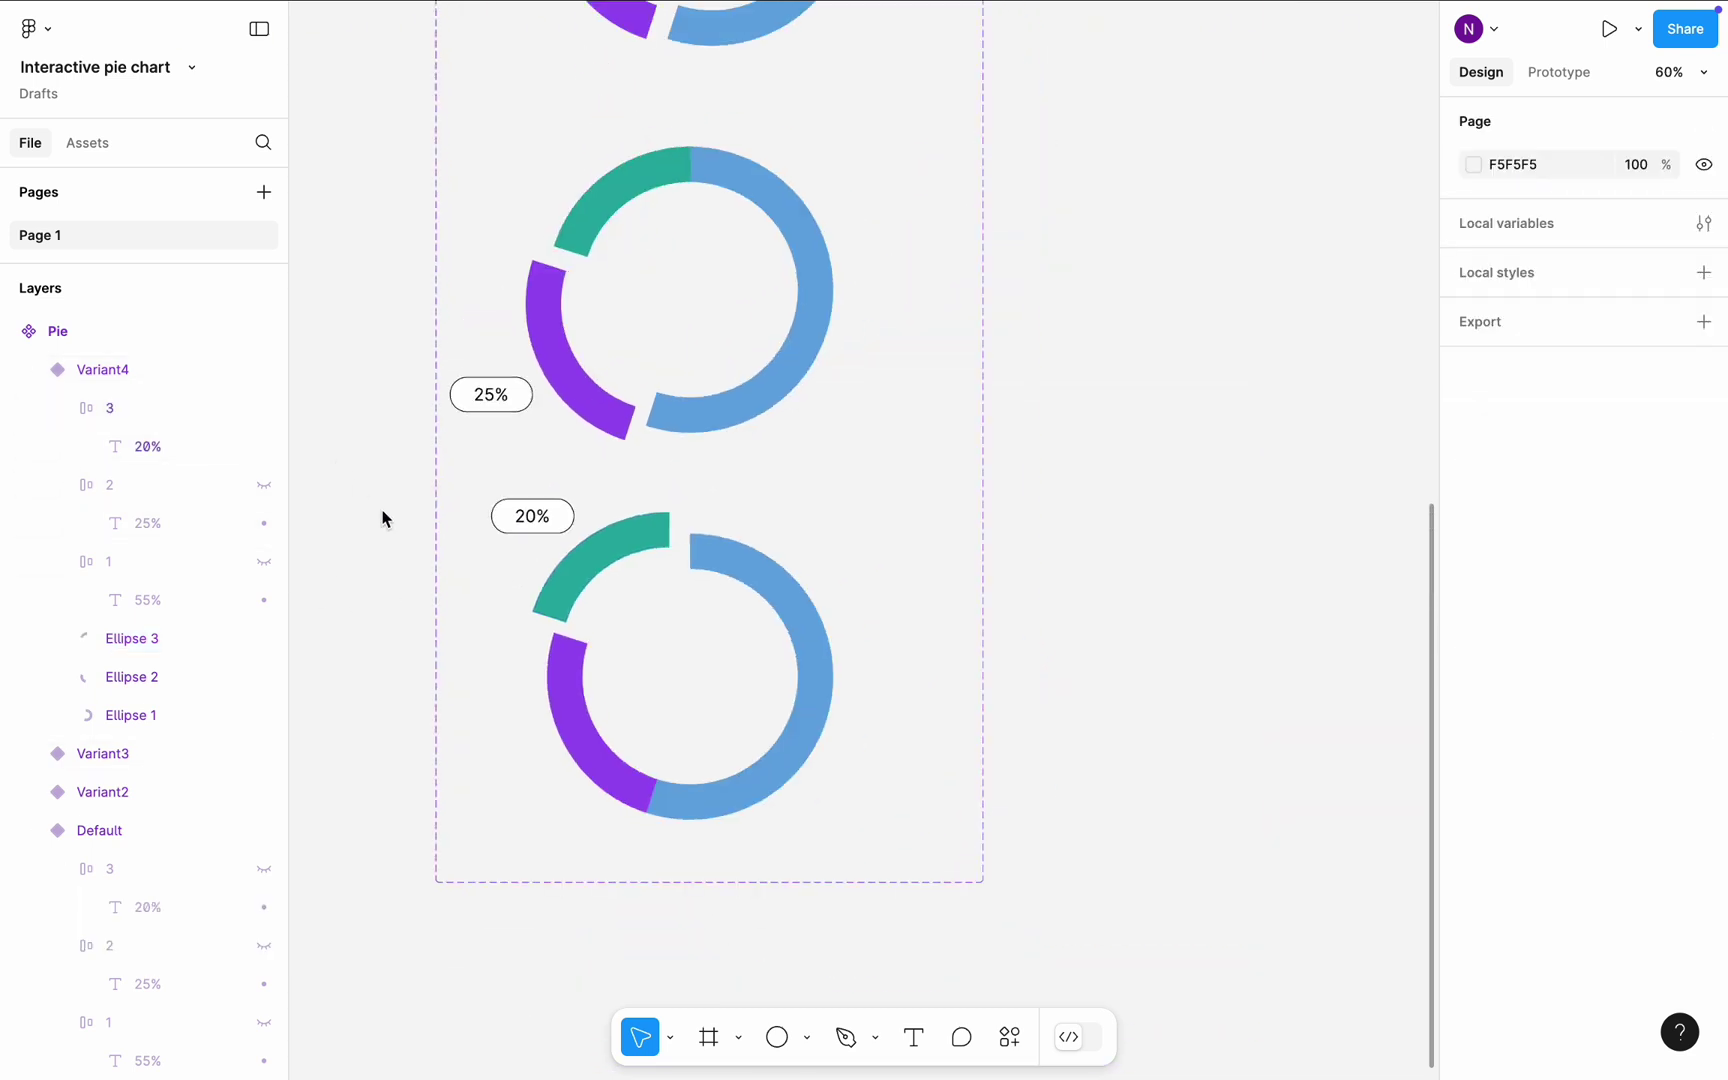
scroll(382, 518, up, 2)
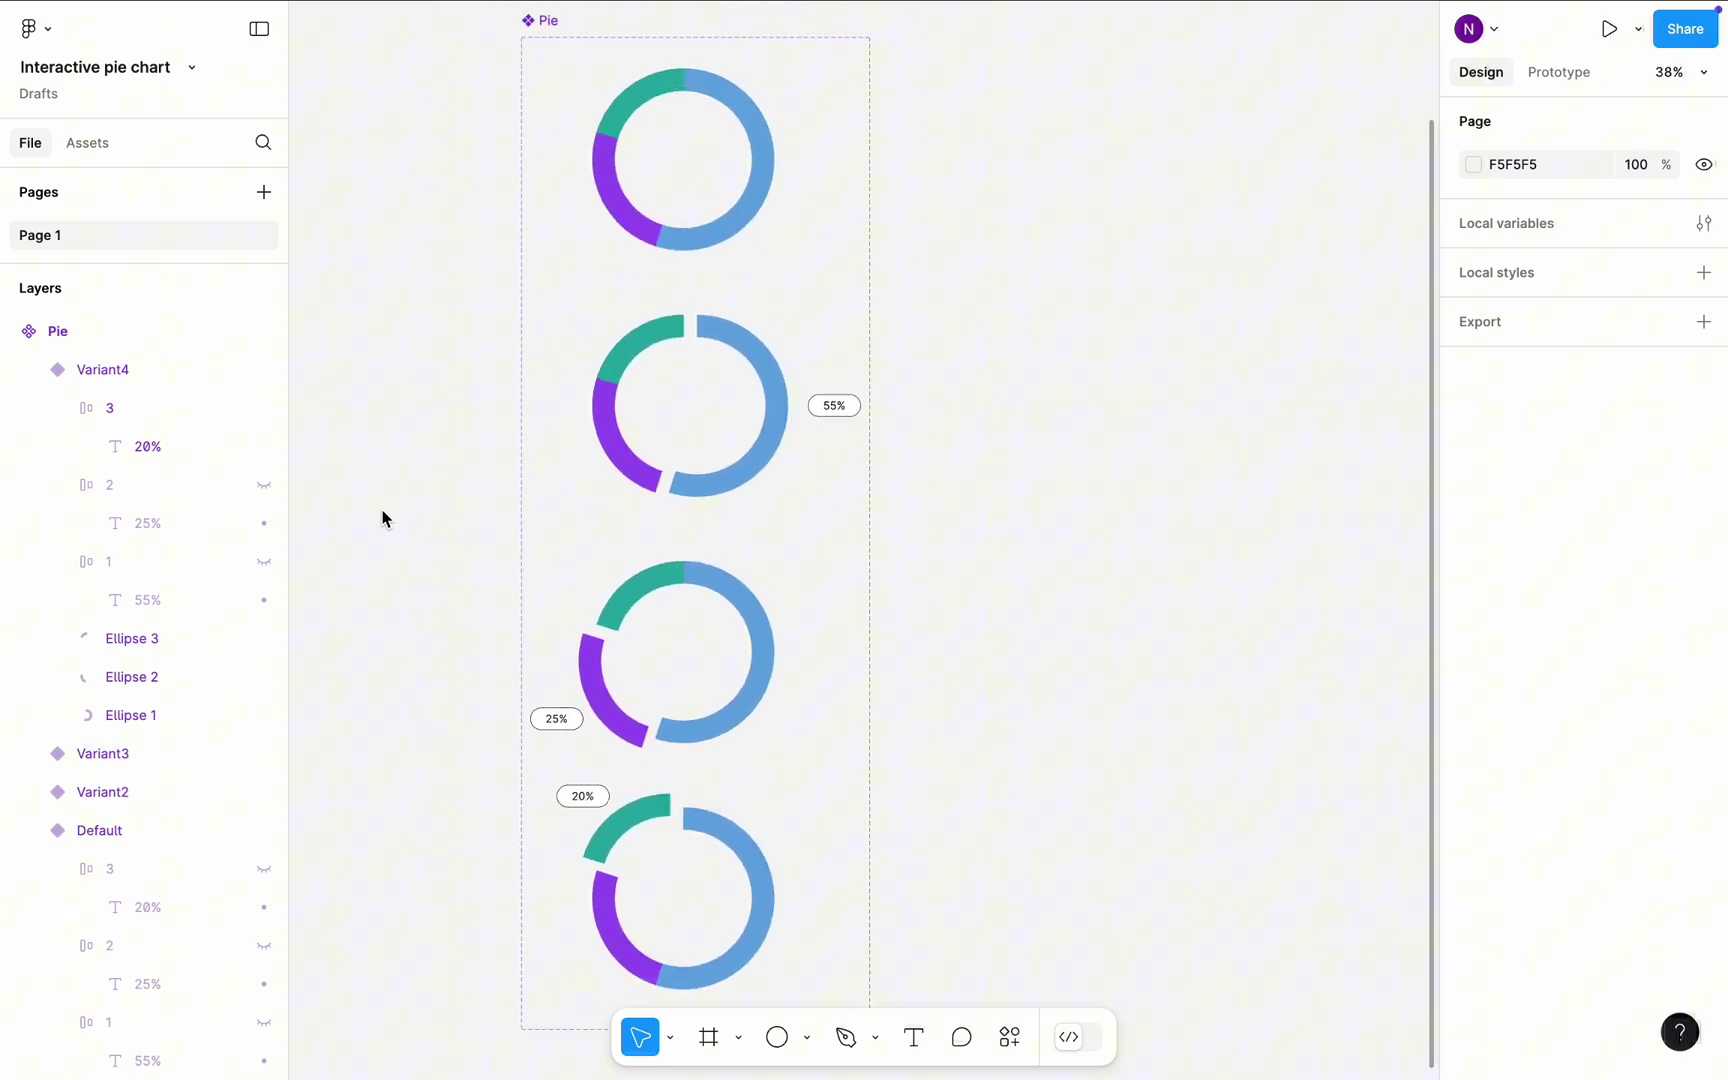
- Give Default's blue arc an On click change to Variant2 with Smart animate
click(731, 218)
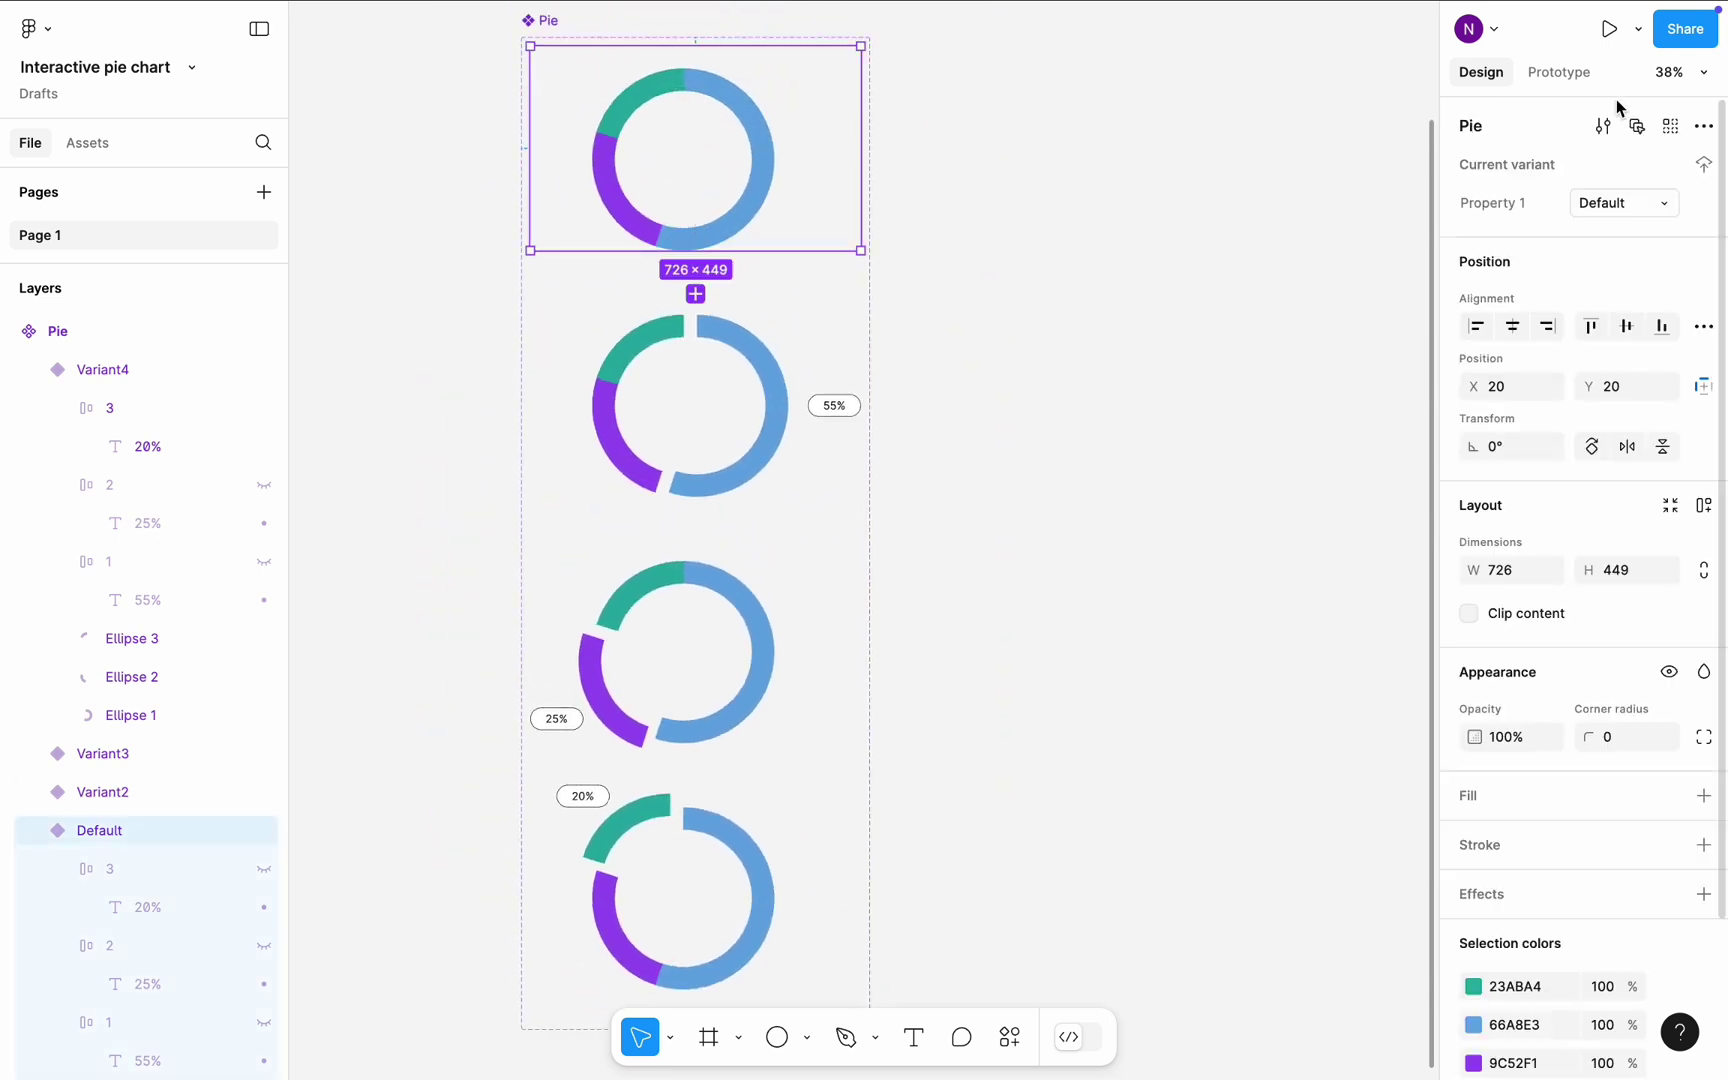
click(1568, 74)
double_click(742, 197)
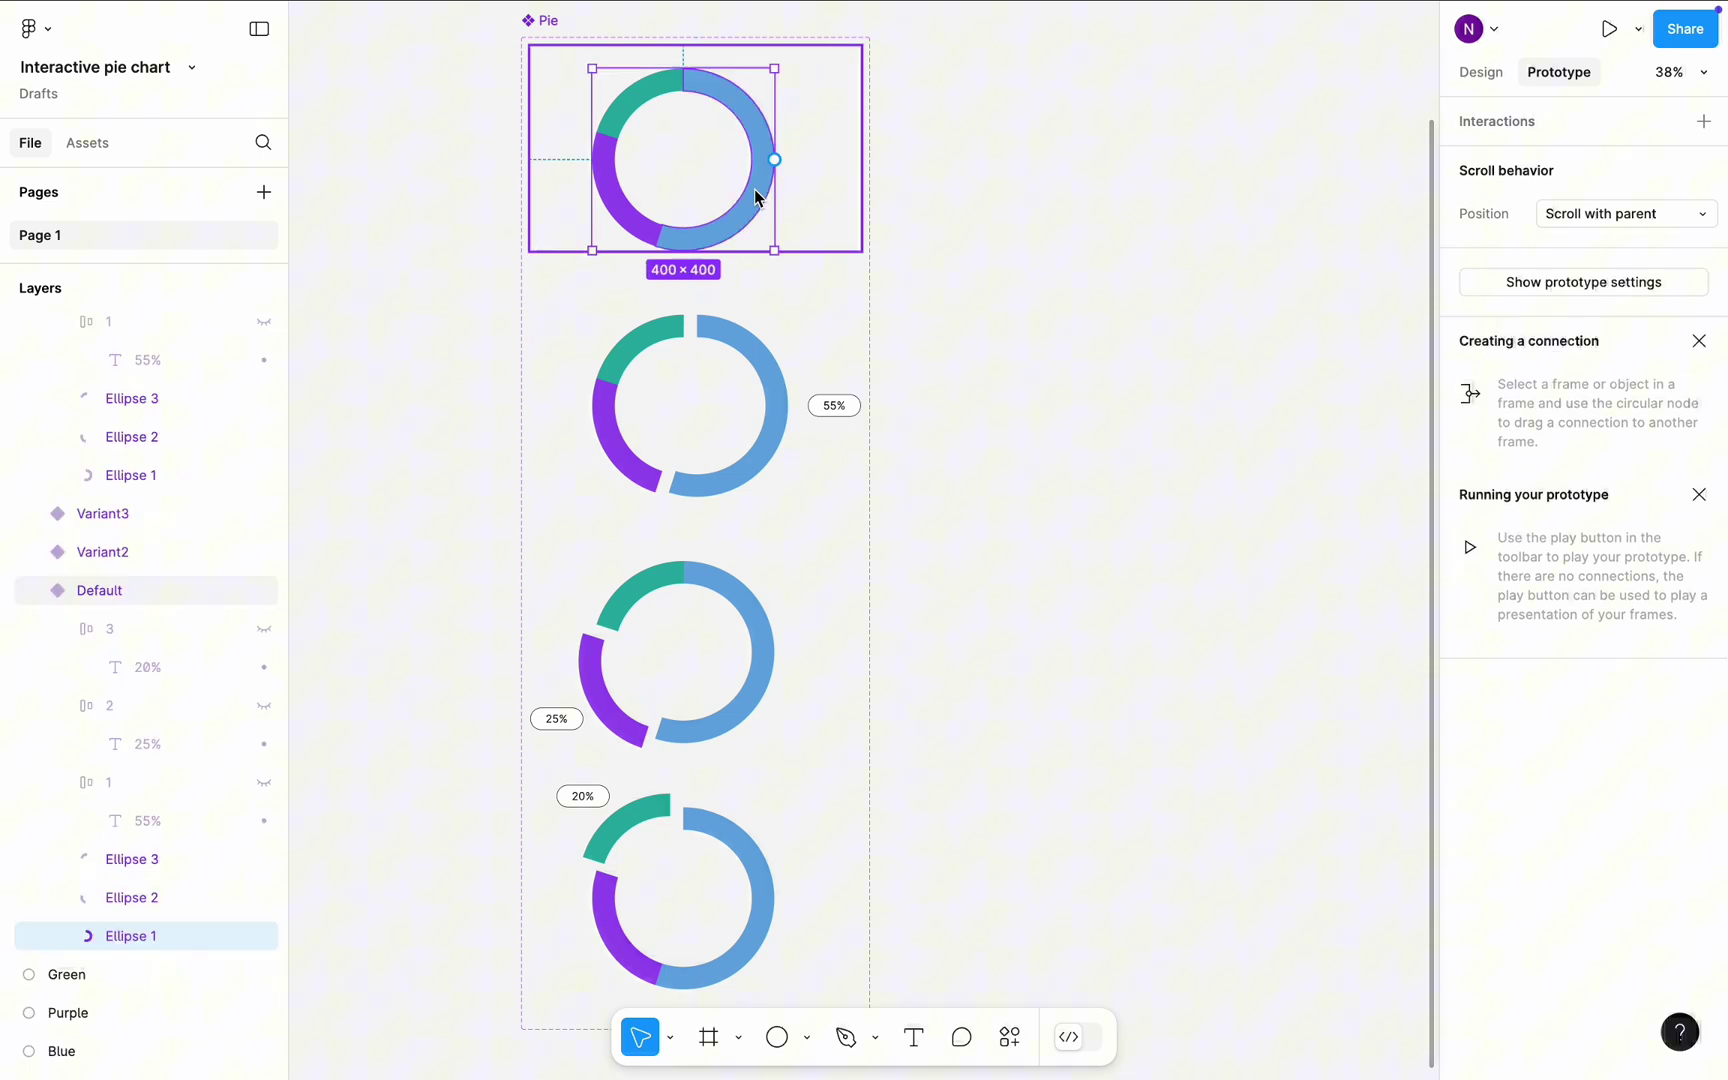
drag(779, 162, 745, 385)
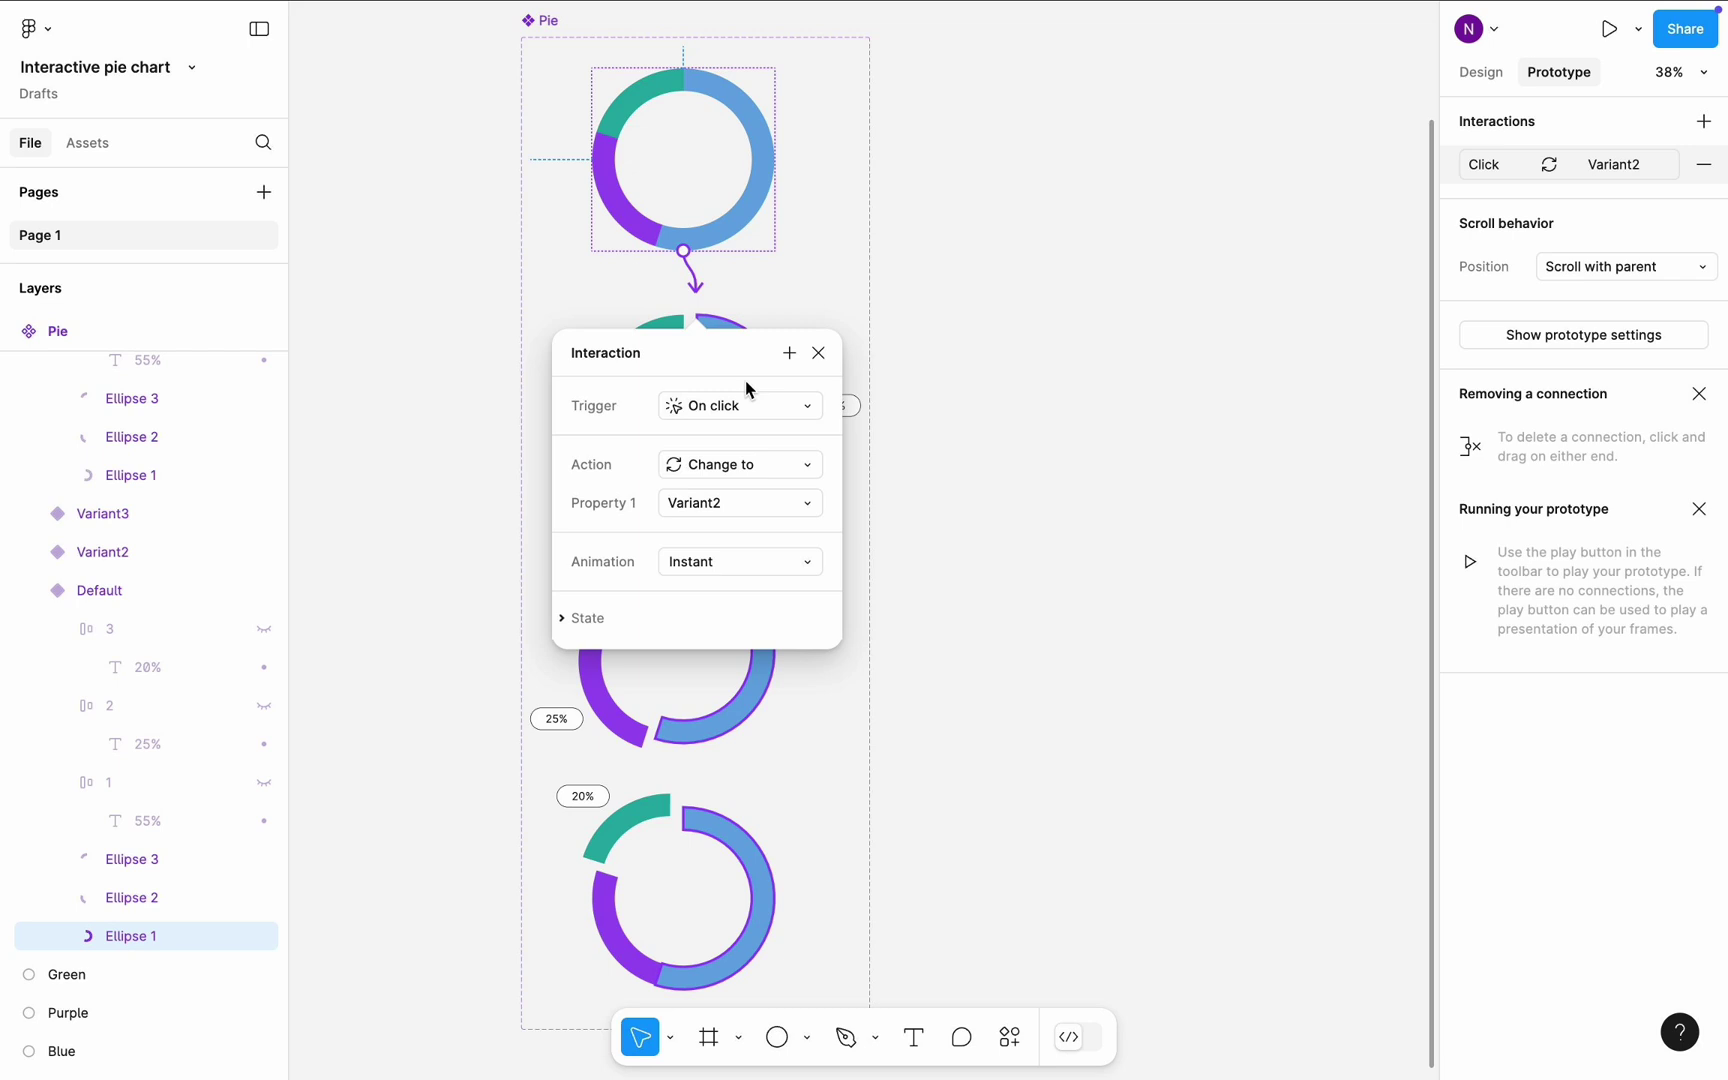
click(747, 562)
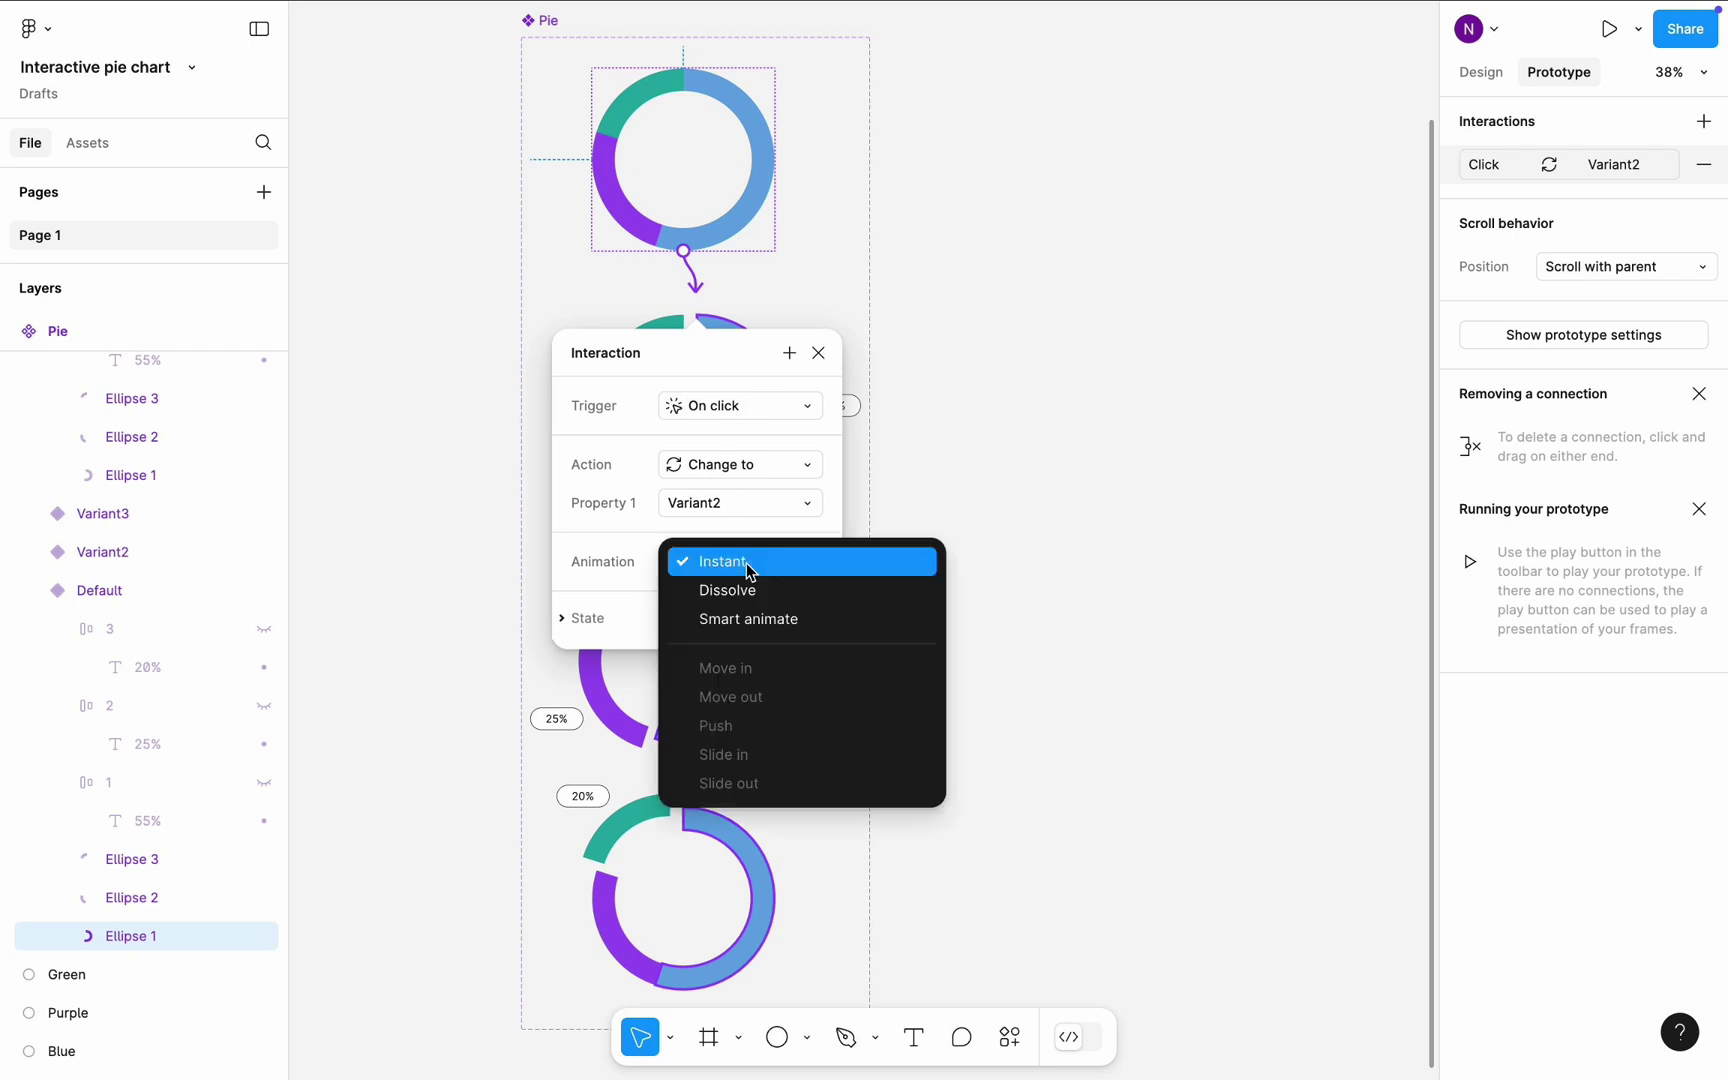
click(750, 619)
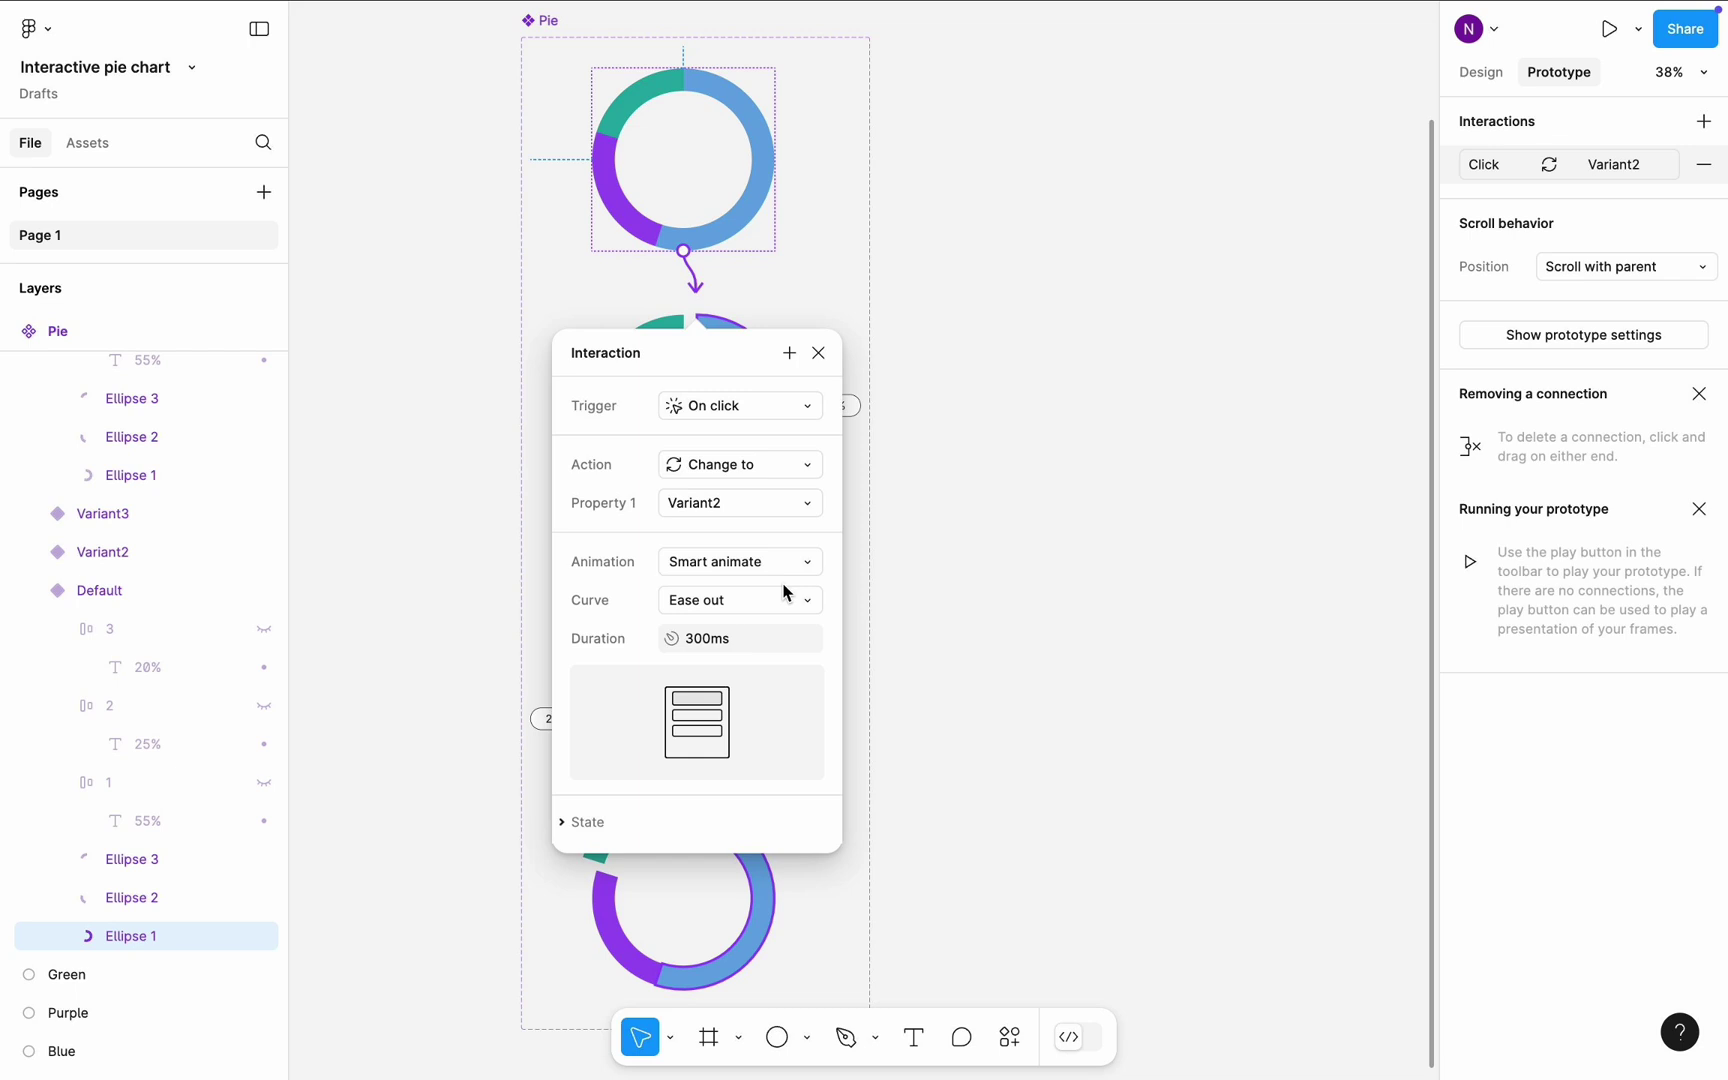
- Link Variant2's purple arc on click to Variant3
click(990, 497)
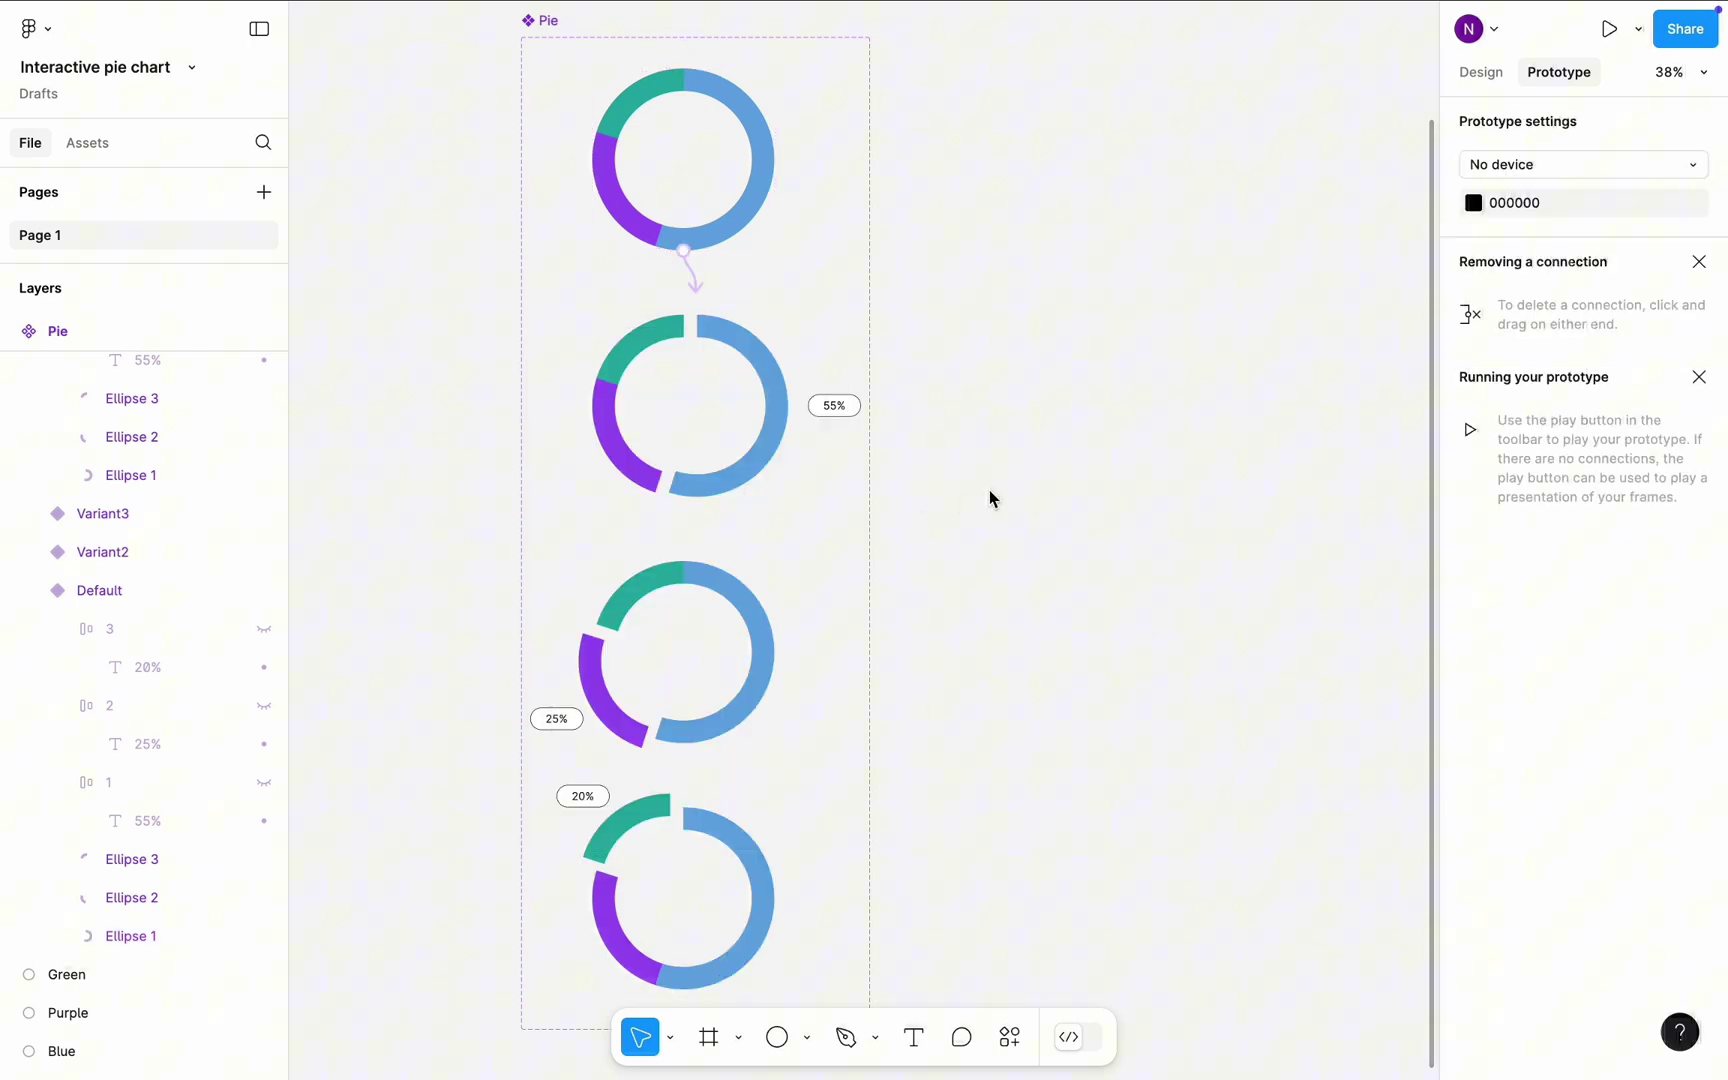
scroll(687, 482, up, 3)
click(622, 461)
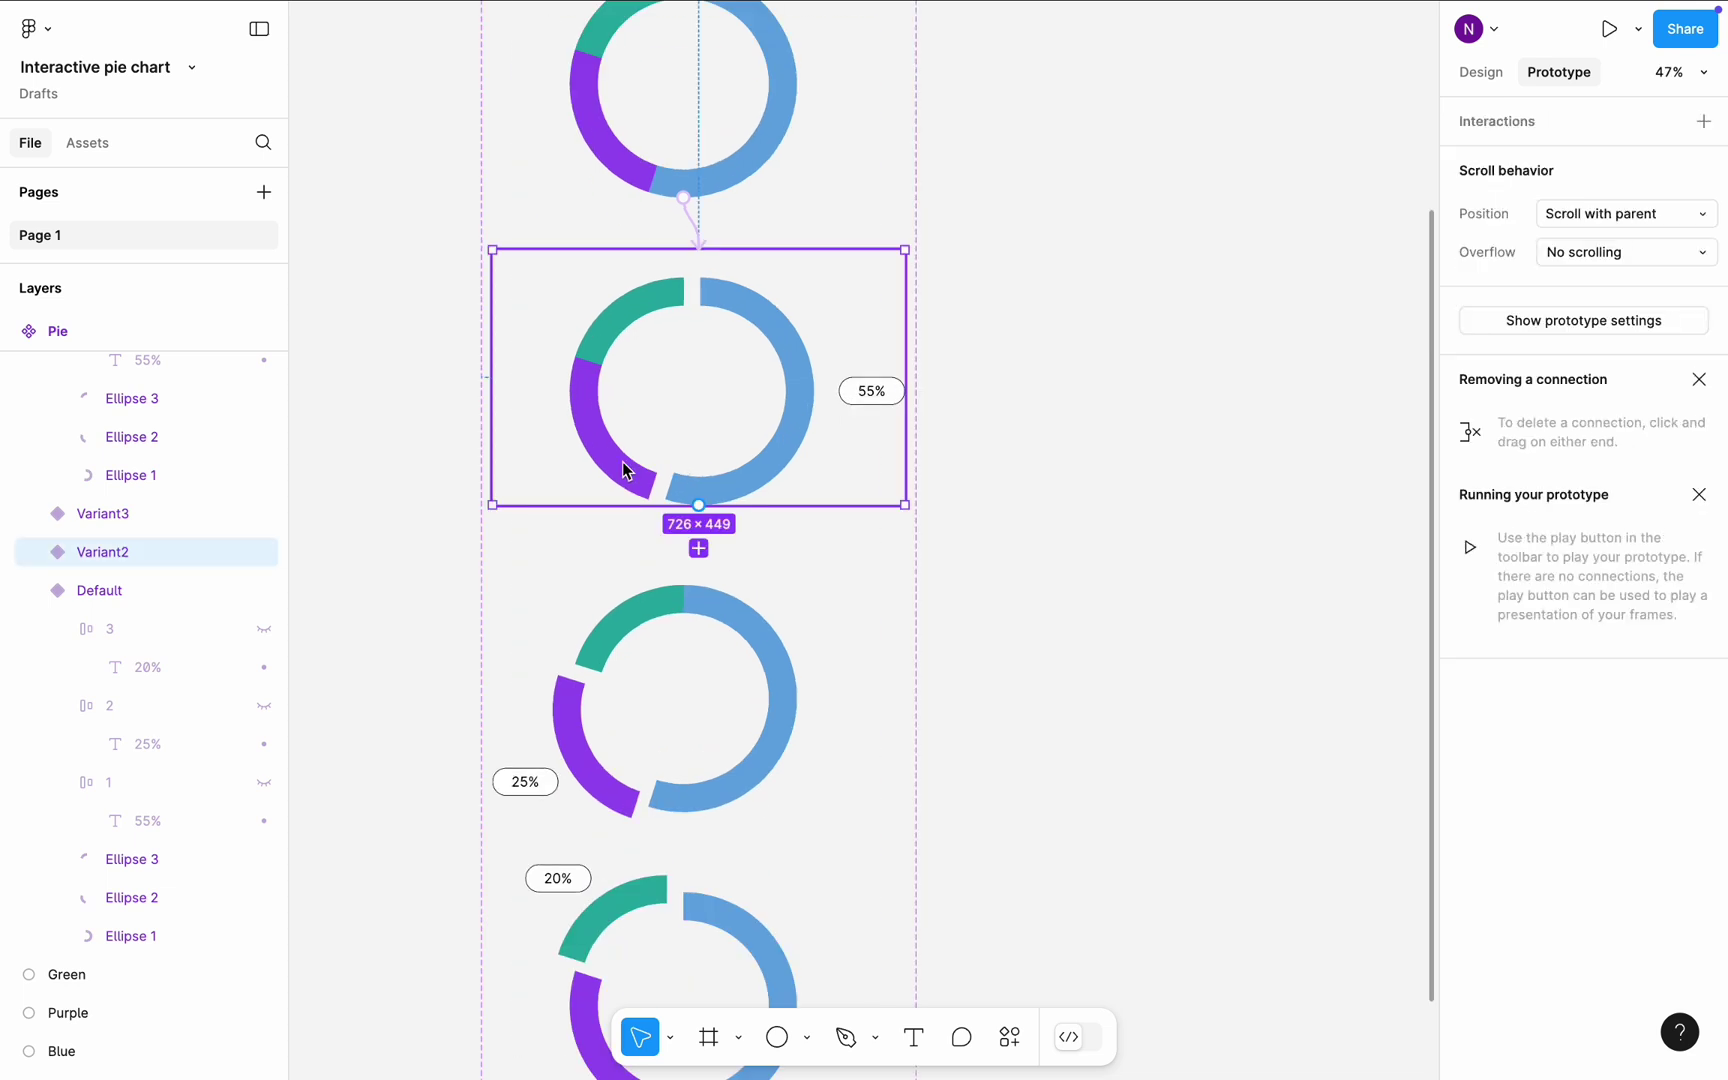
click(622, 461)
drag(689, 512, 666, 622)
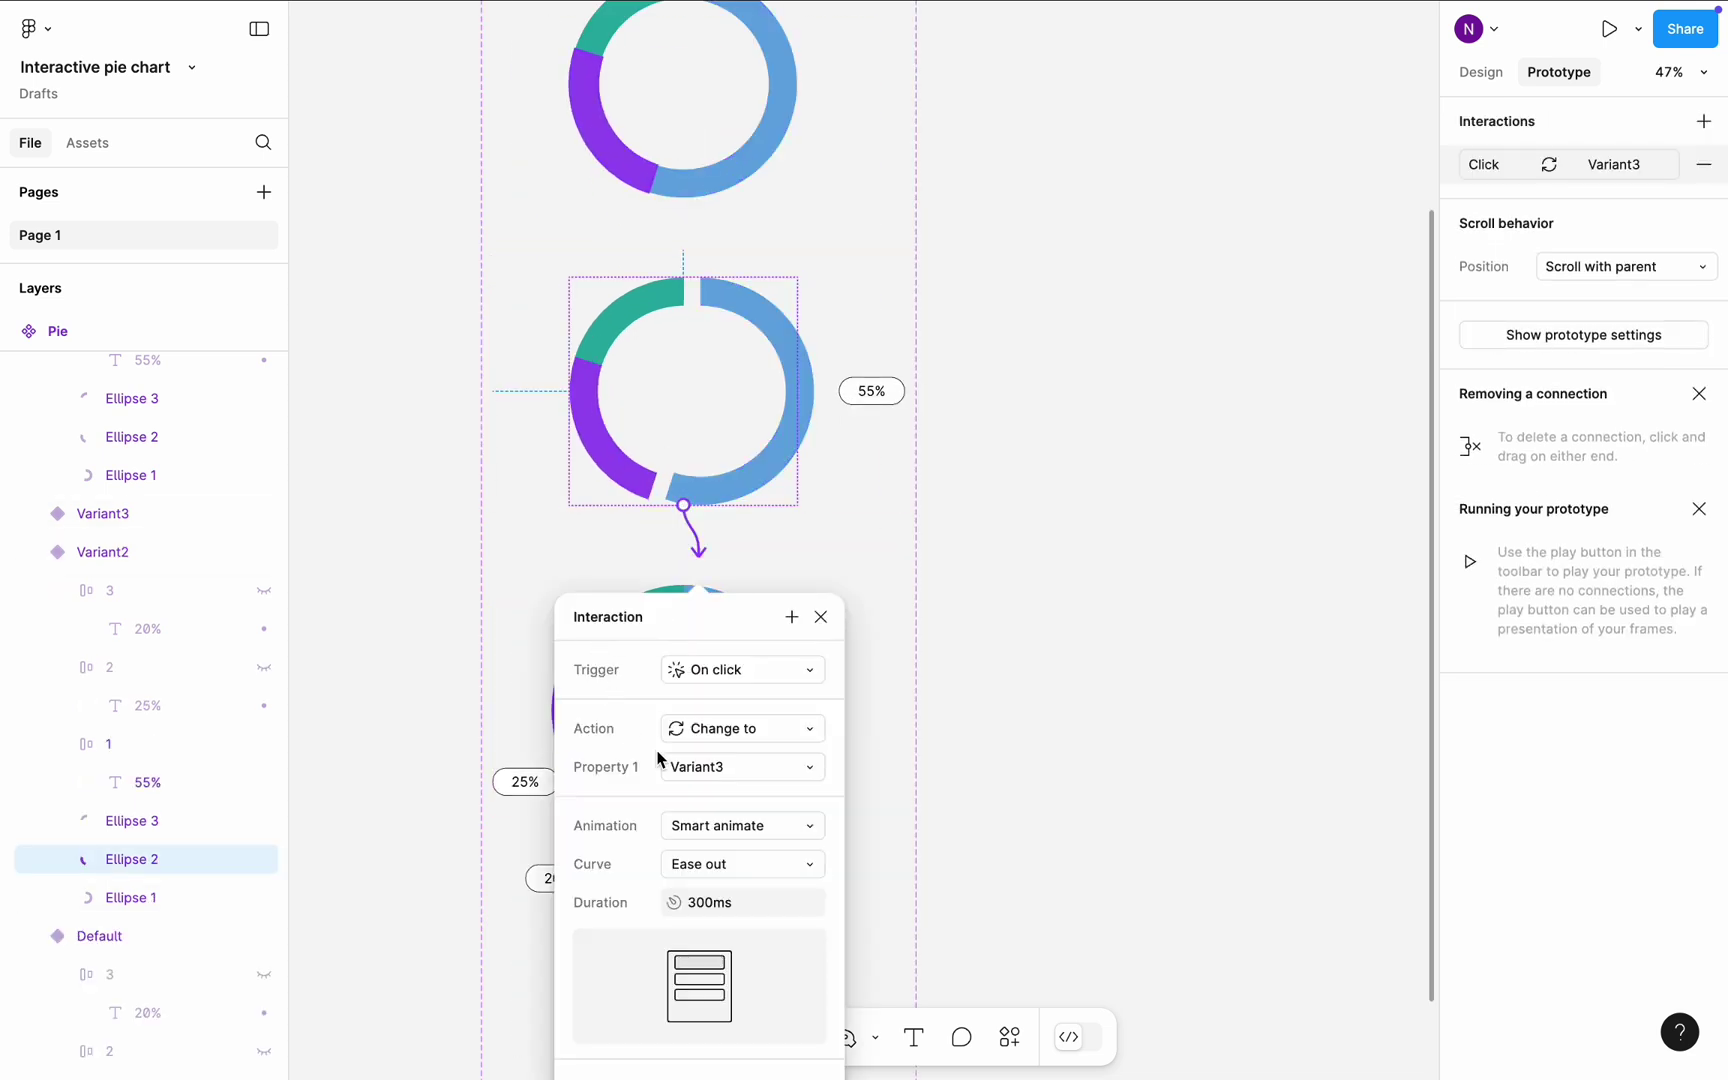
click(1096, 586)
- Link Variant3's green arc on click to Variant4
scroll(1096, 586, down, 5)
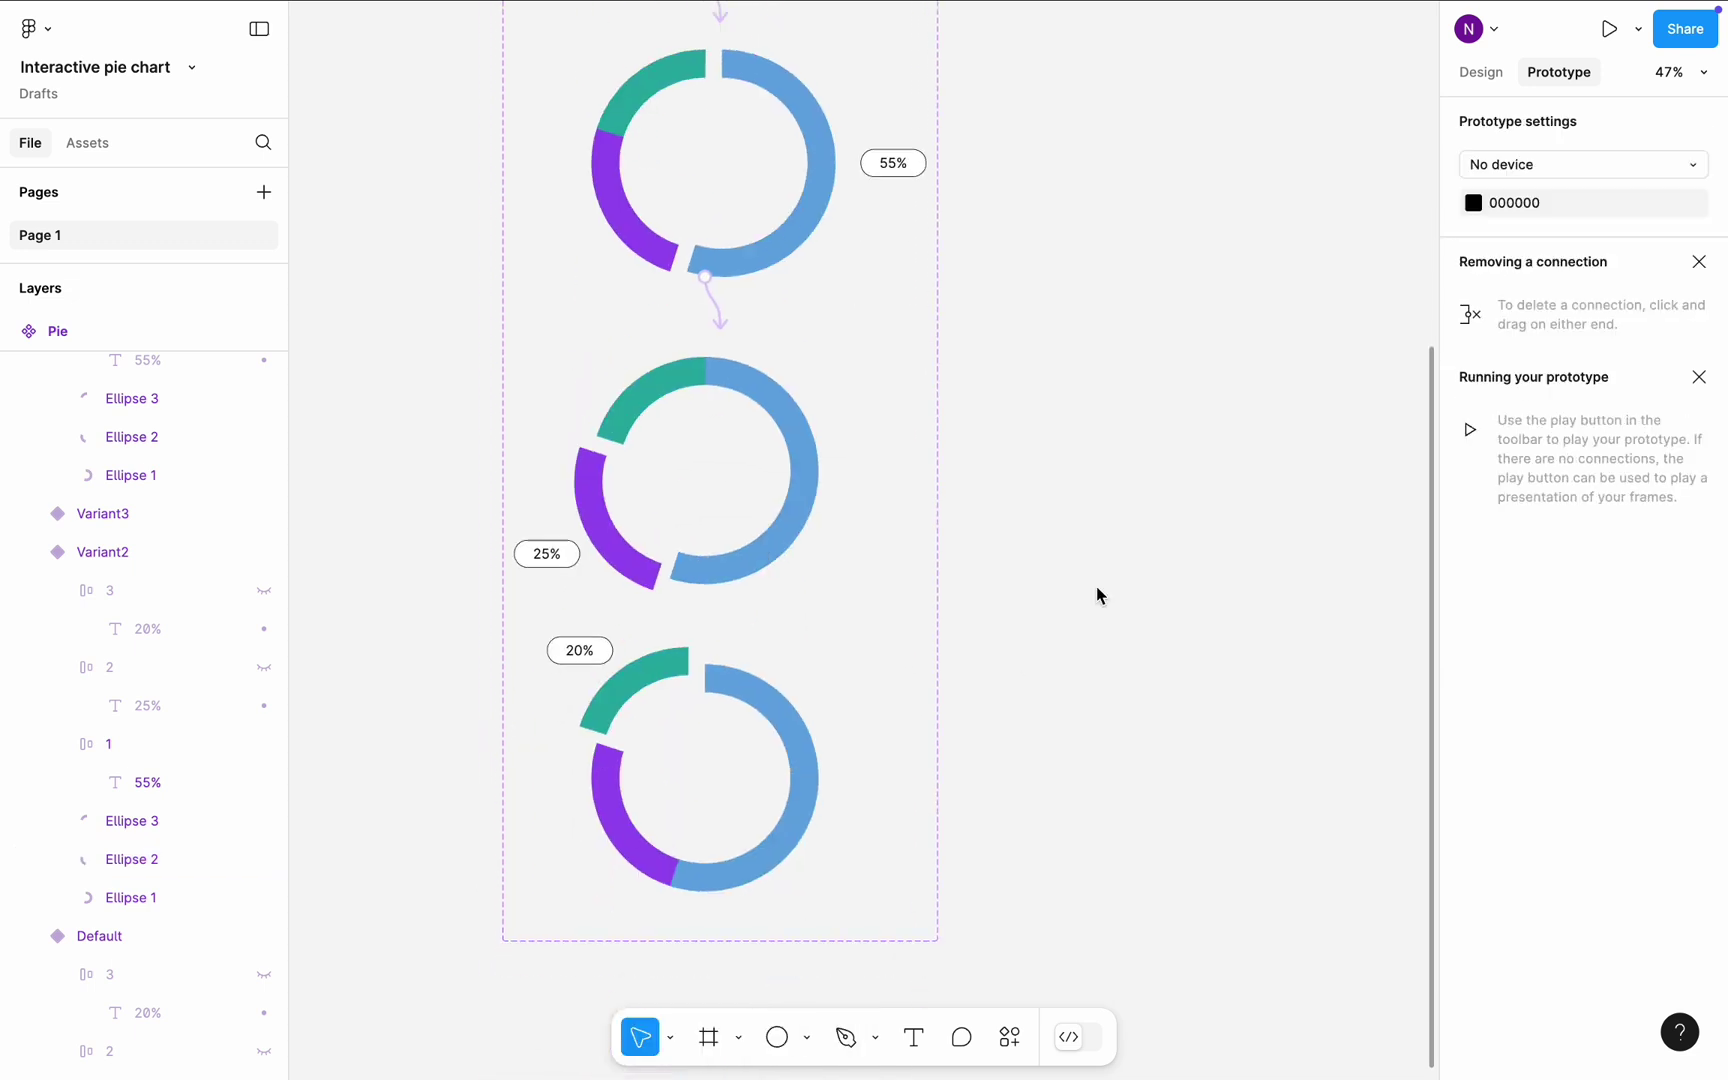
double_click(641, 385)
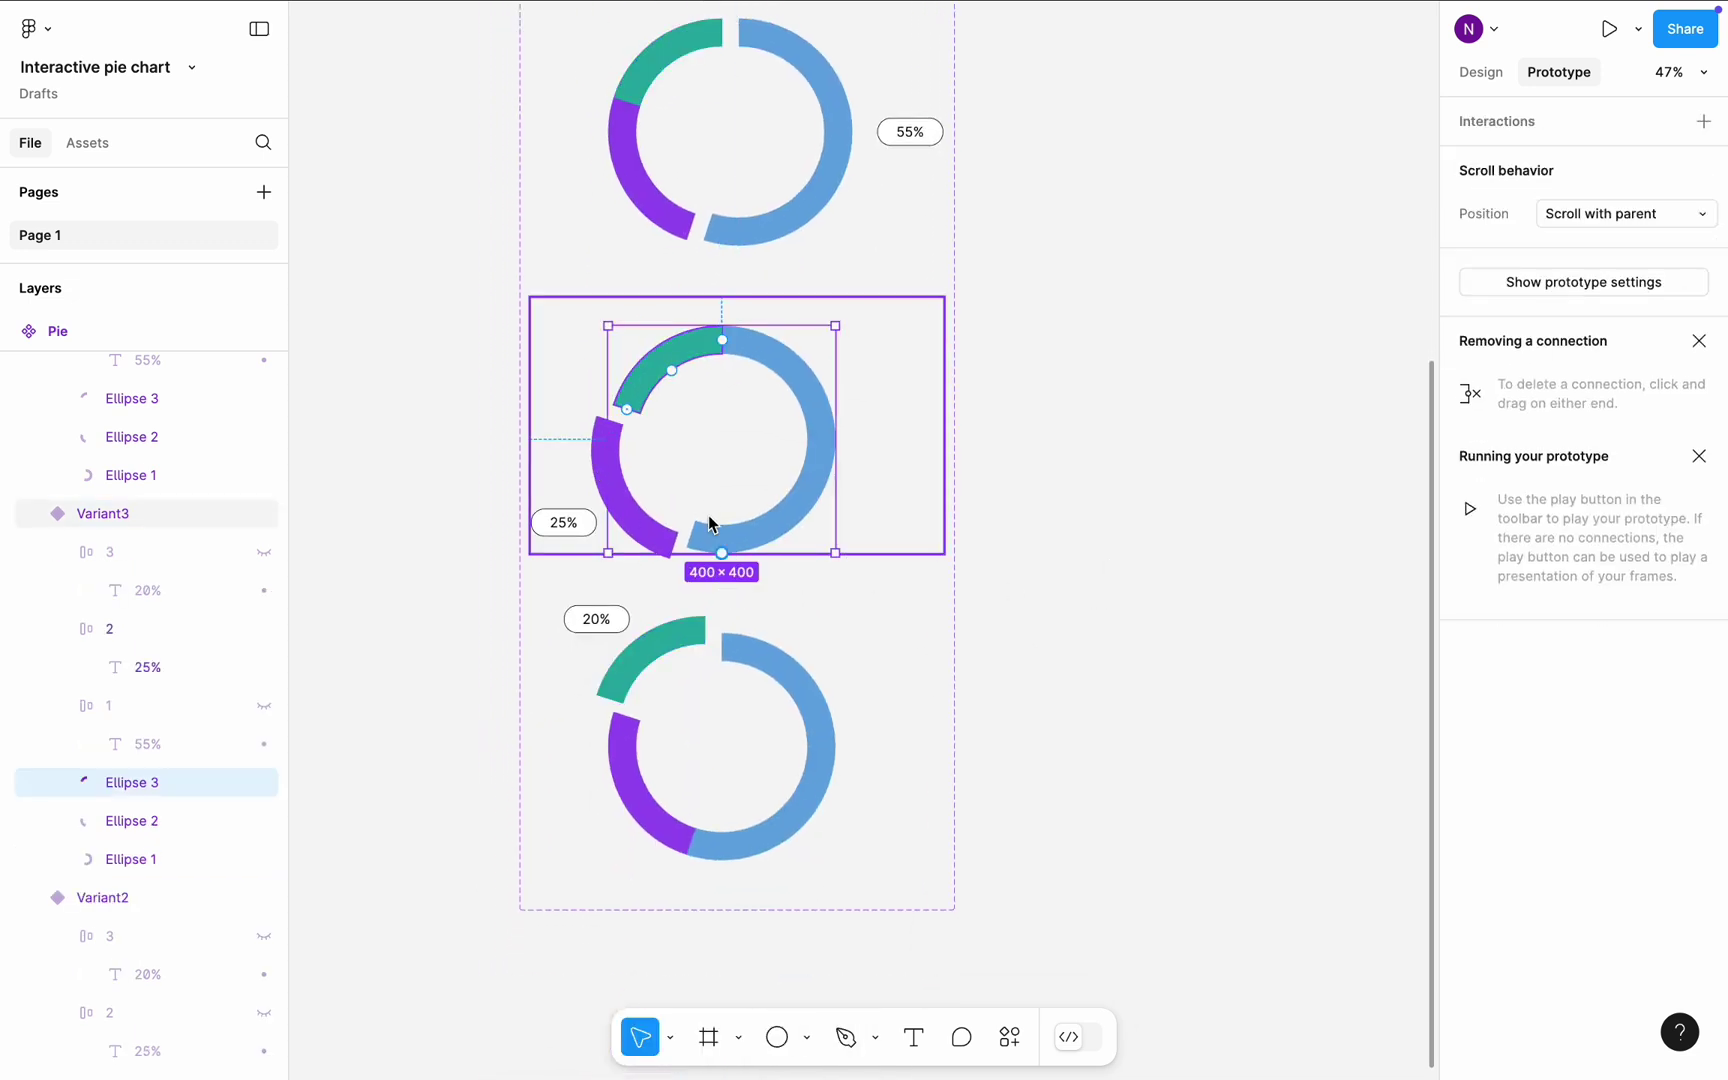
drag(721, 552, 725, 669)
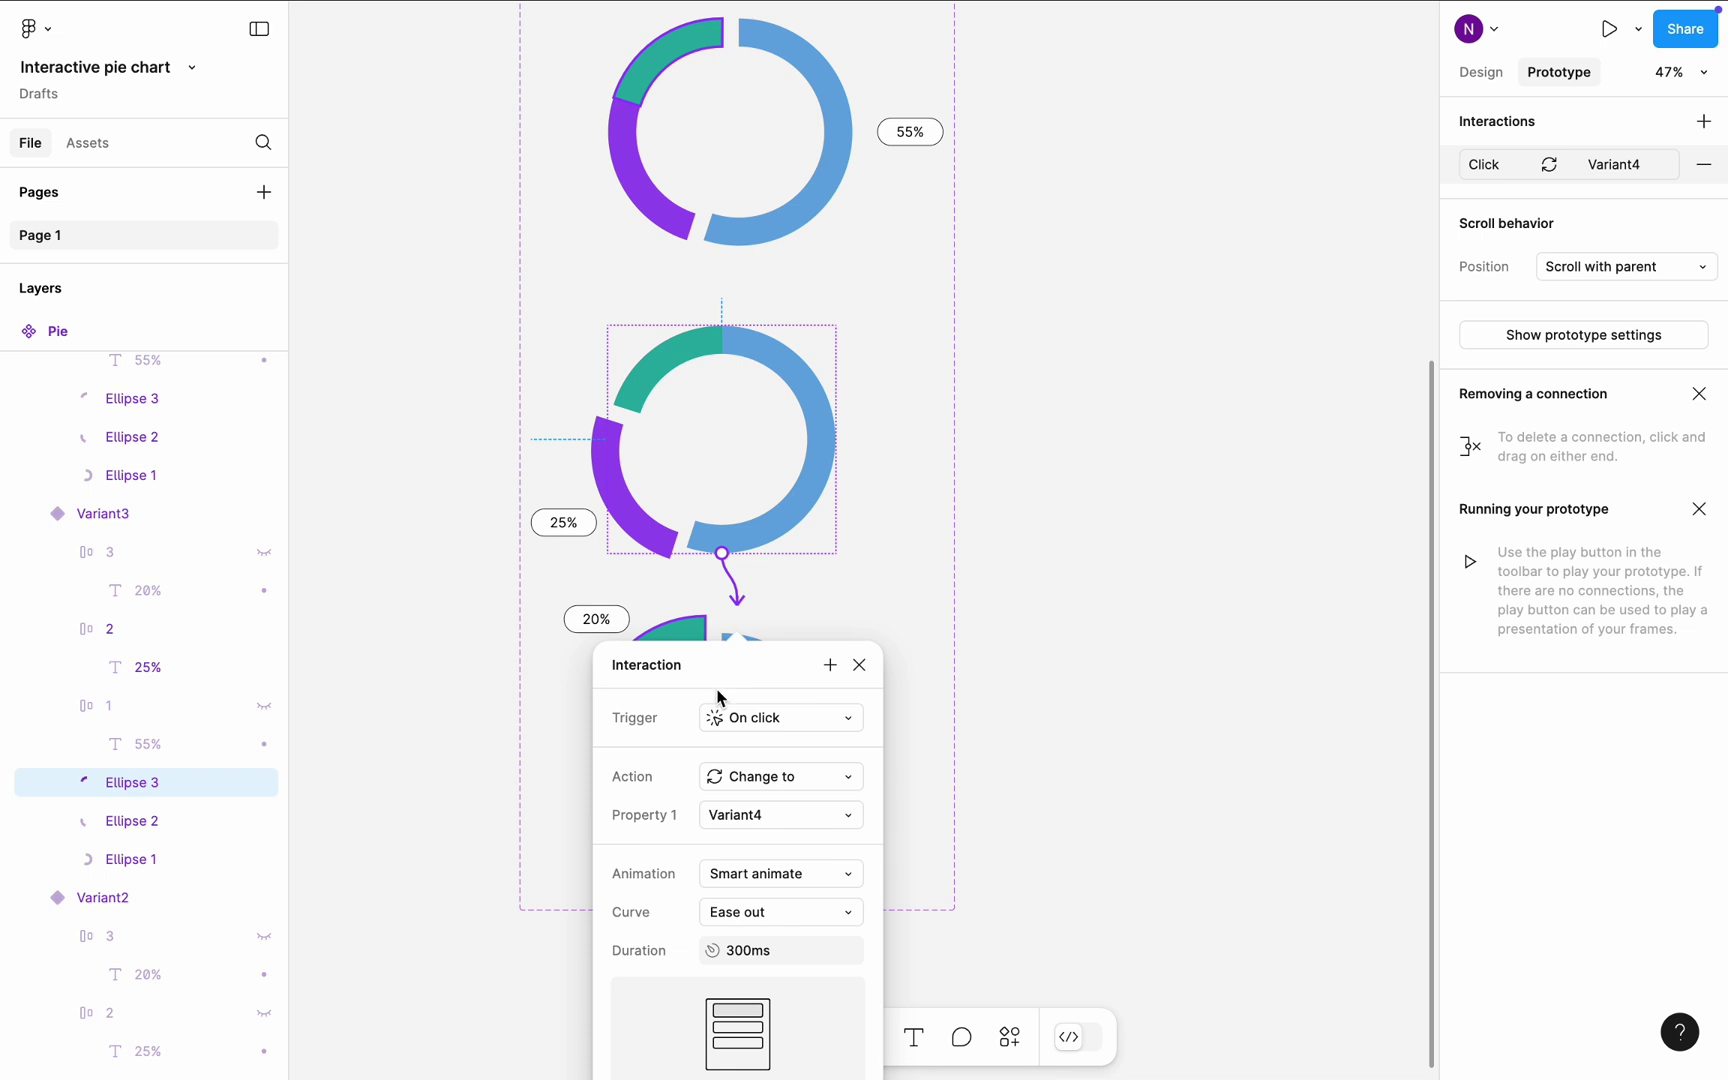
click(1007, 673)
- Link Variant4's blue arc on click back to the Default variant
scroll(1005, 672, down, 3)
click(792, 850)
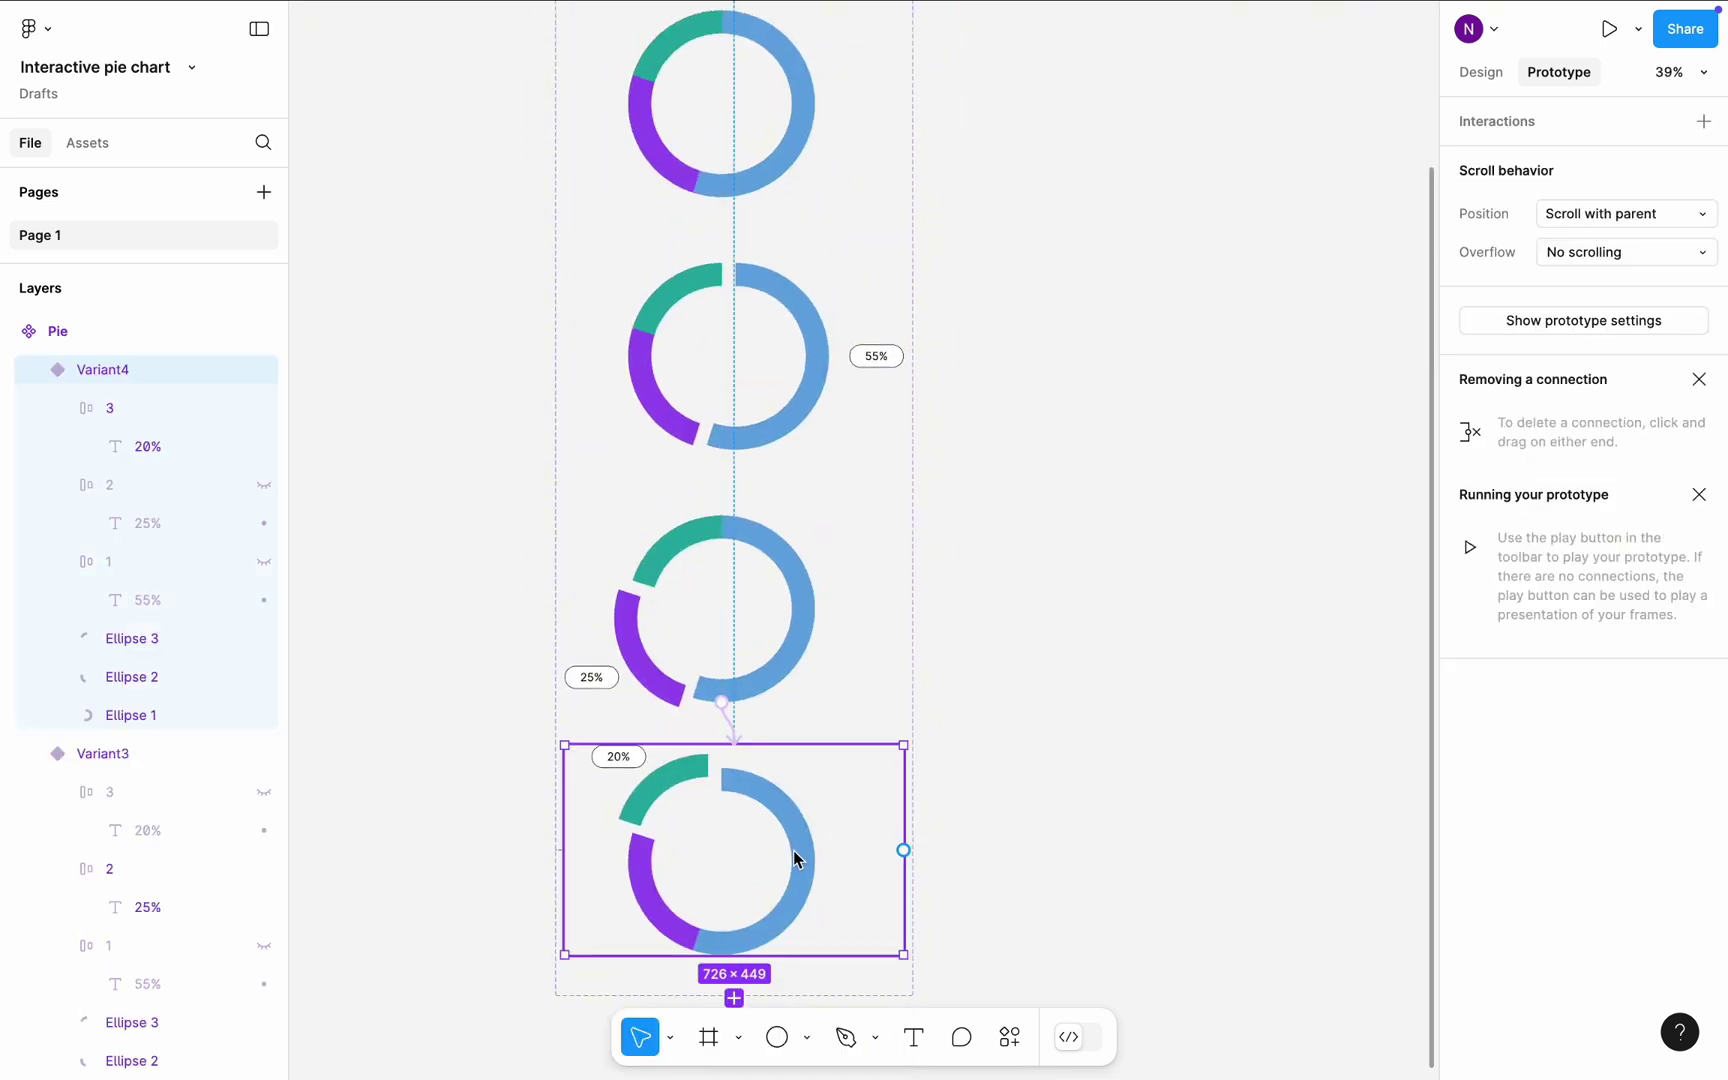
double_click(792, 850)
drag(815, 866, 846, 122)
scroll(973, 240, up, 5)
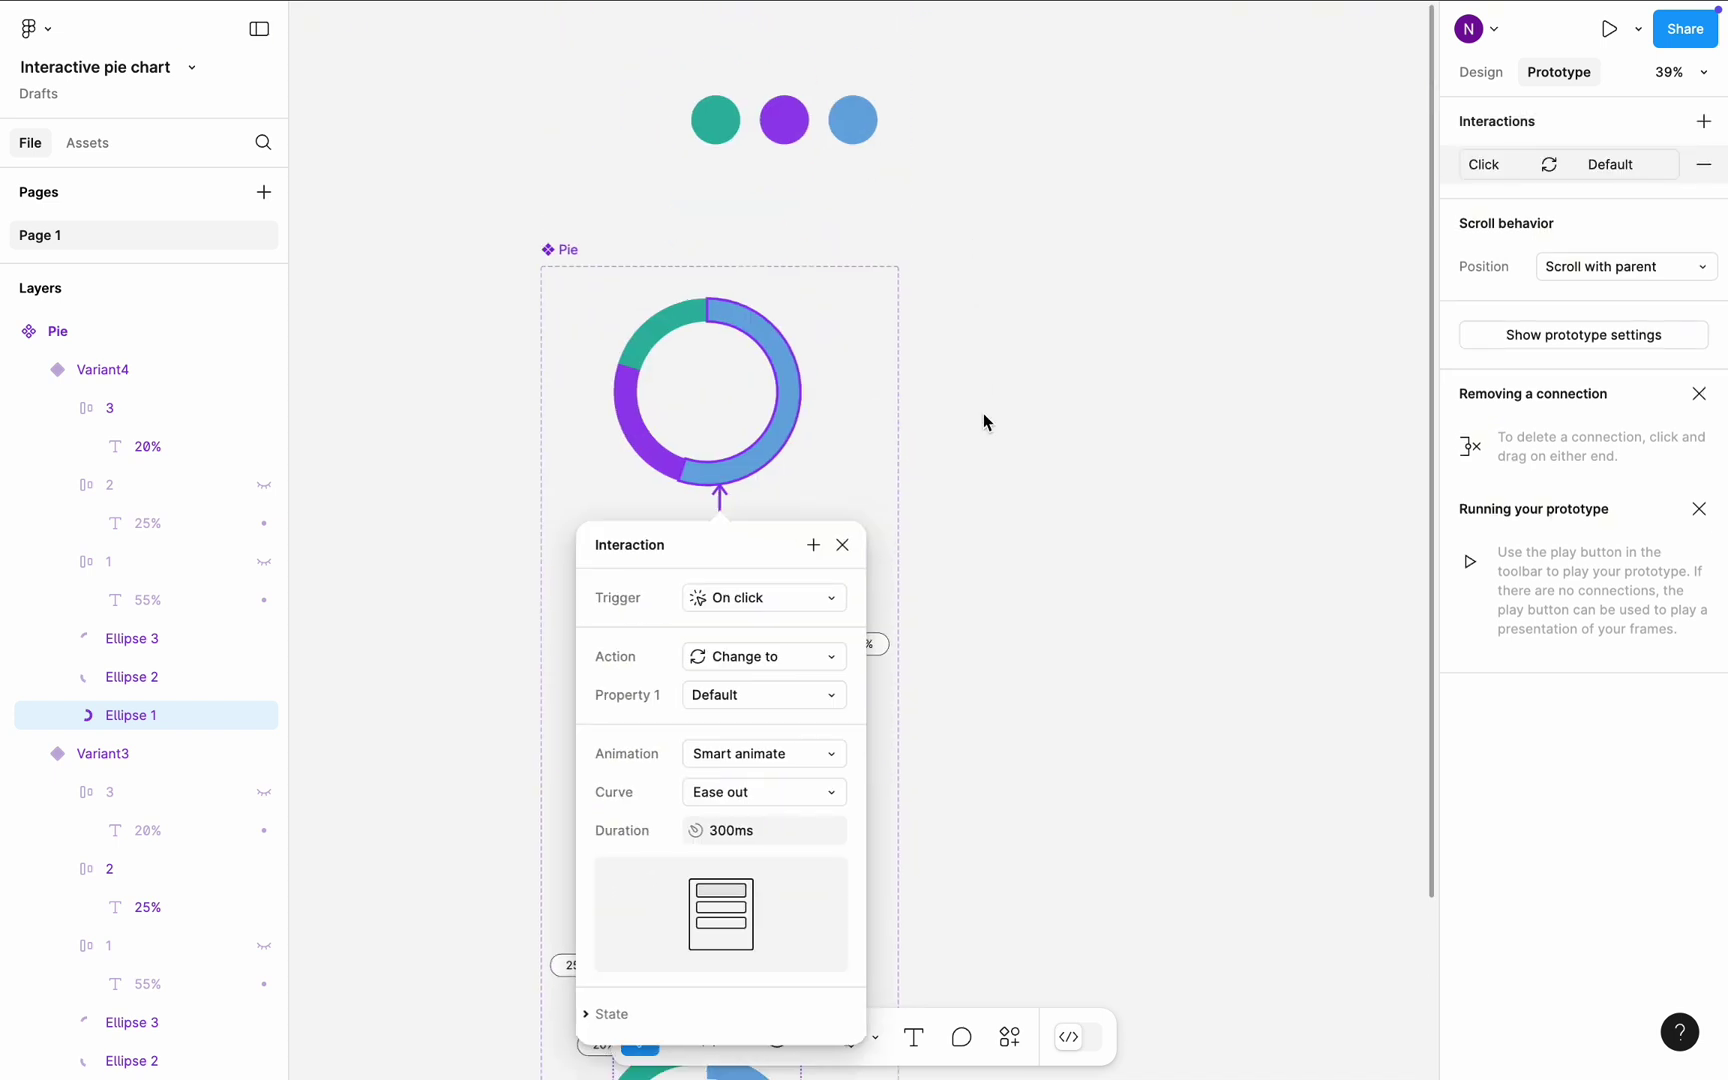
click(983, 413)
scroll(983, 413, down, 5)
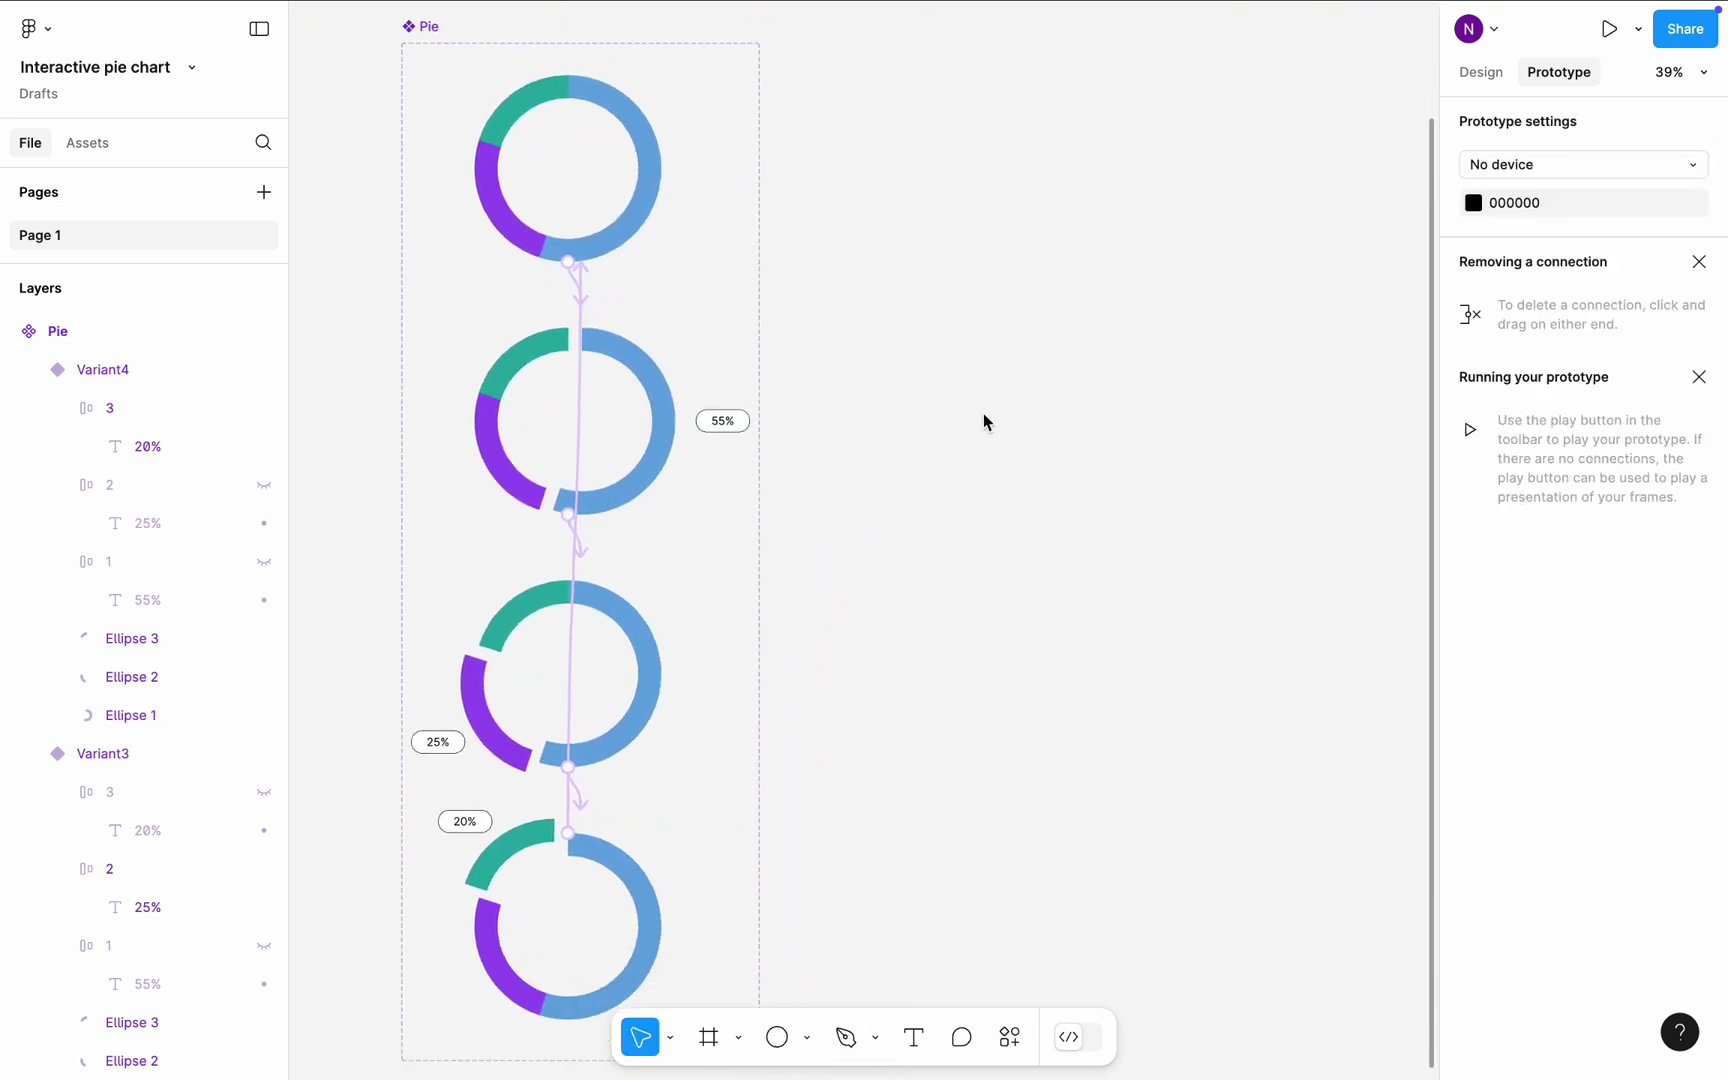
scroll(983, 413, right, 2)
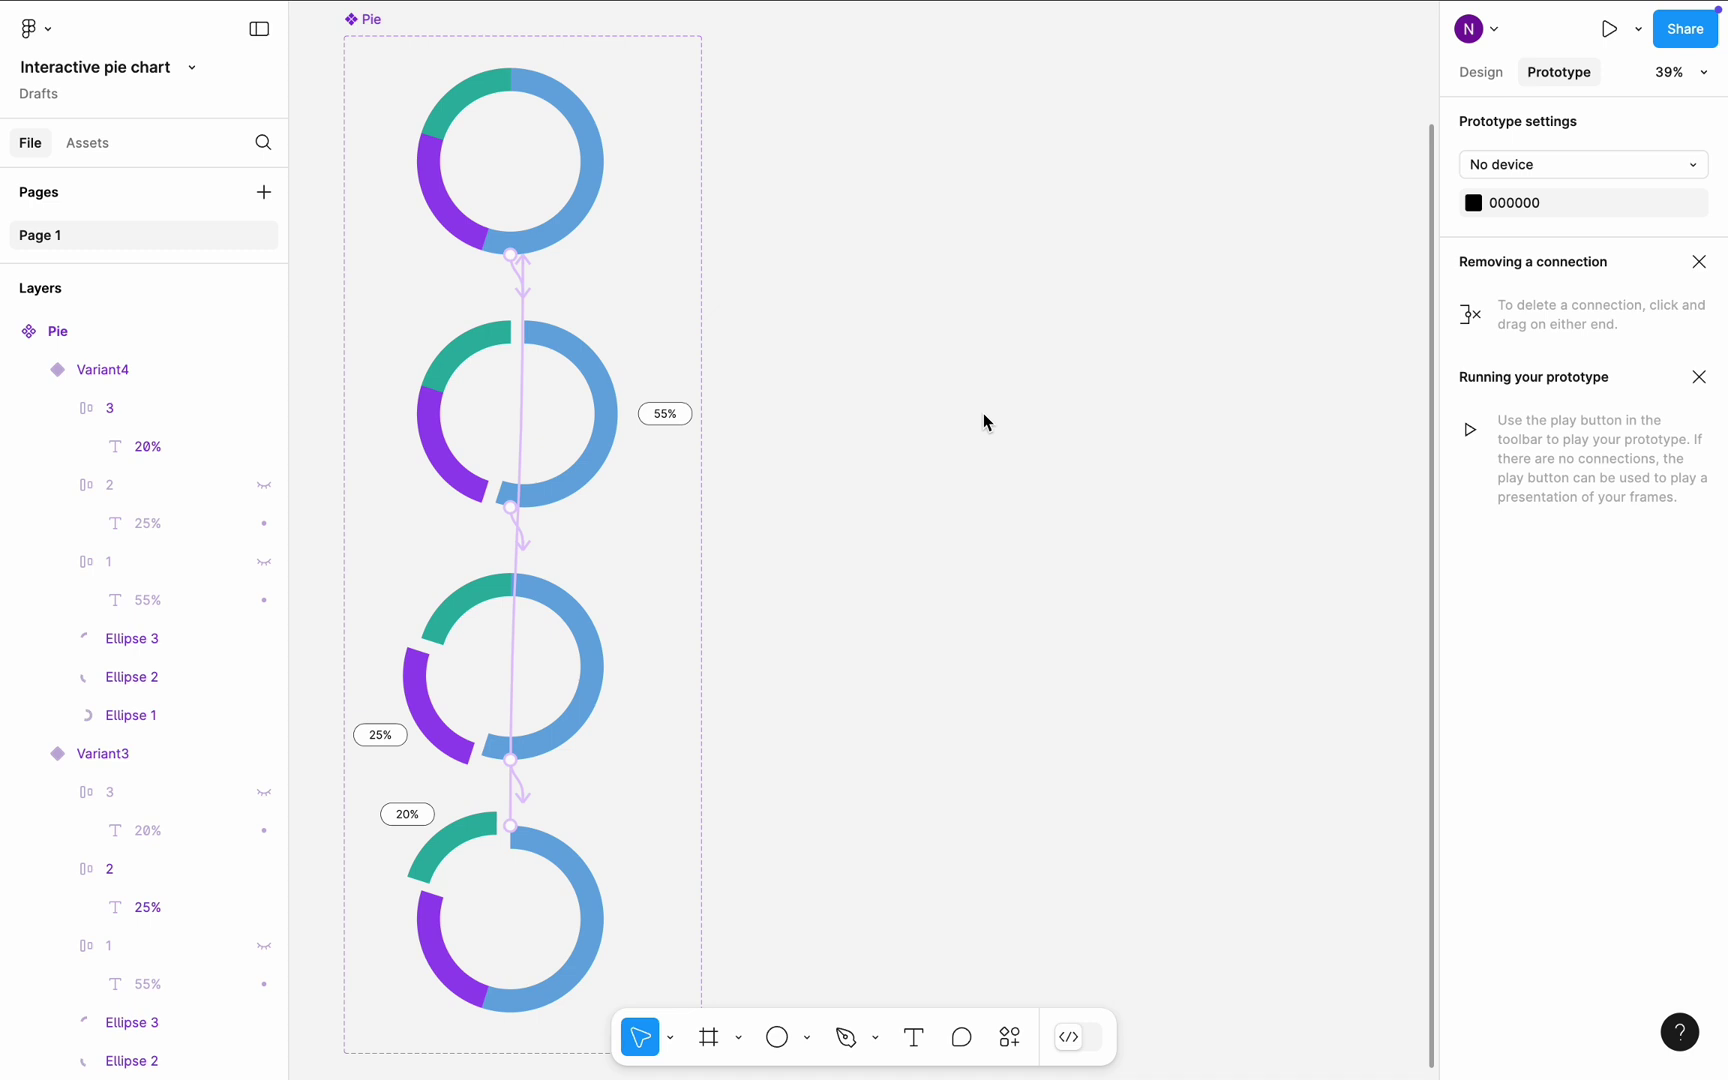
- Draw a new frame to the right of the charts and name it 'Test'
click(709, 1037)
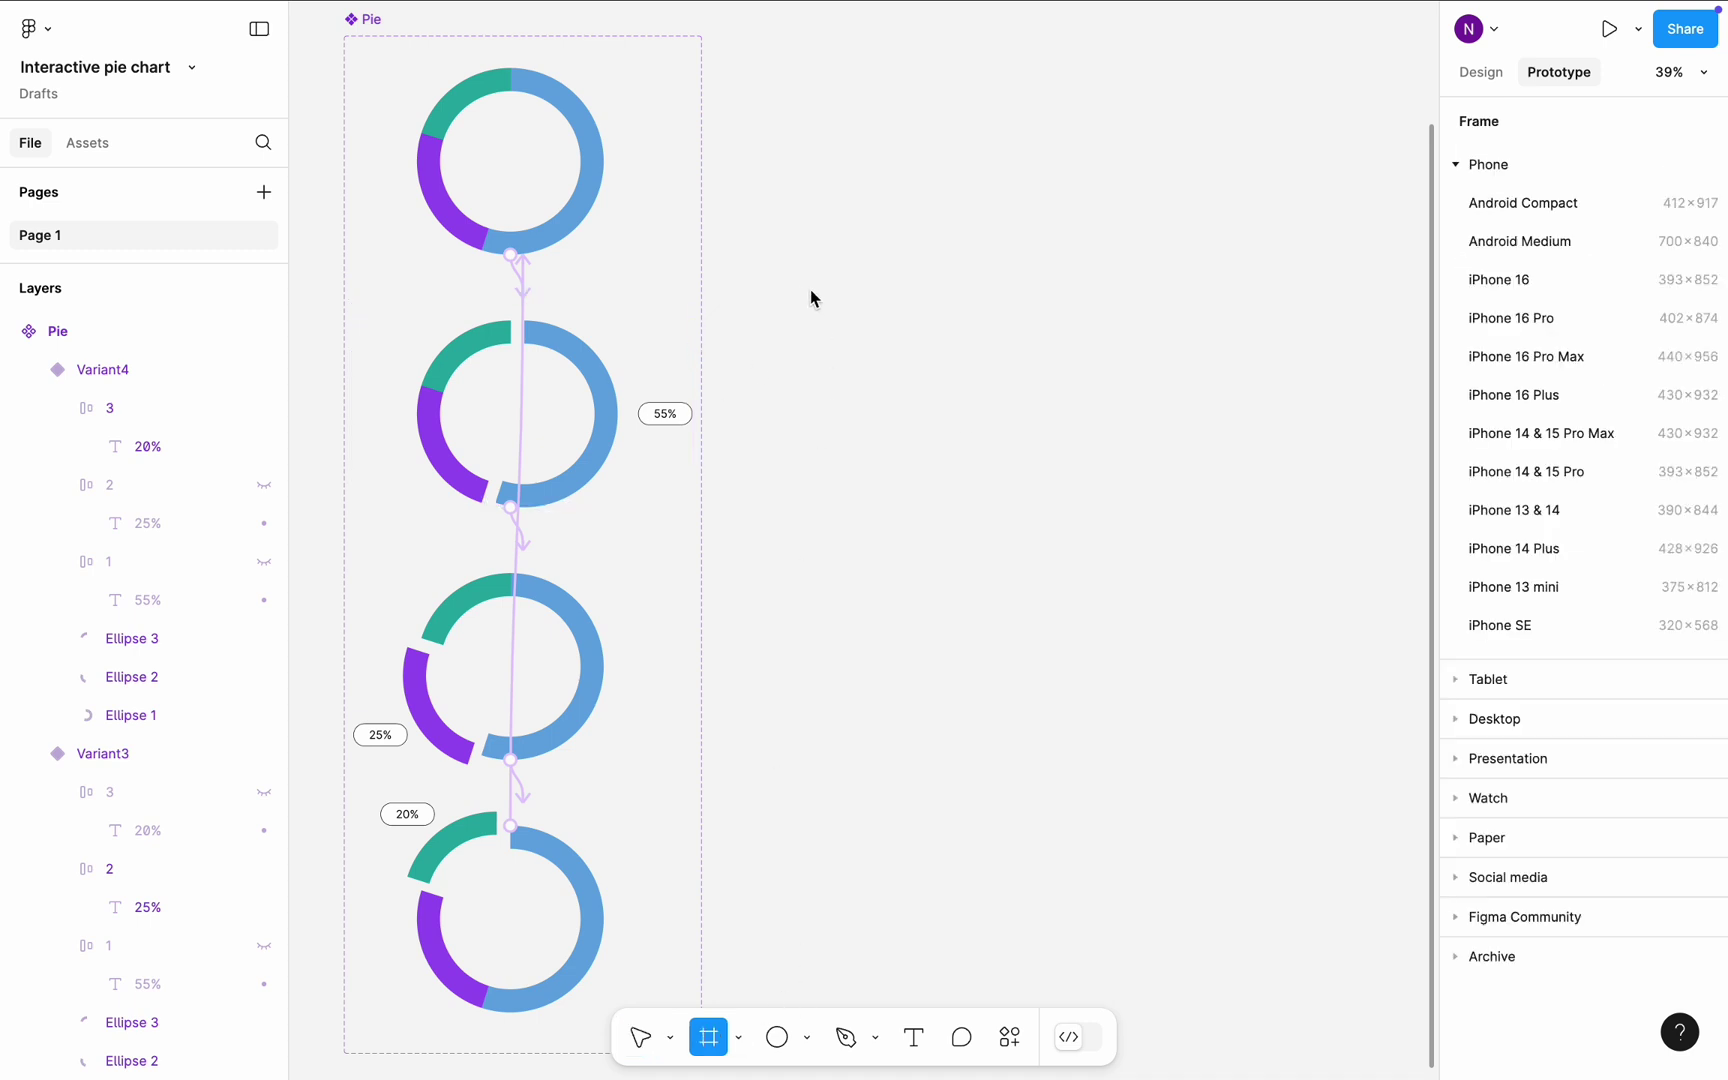
drag(791, 292, 1273, 825)
text(T)
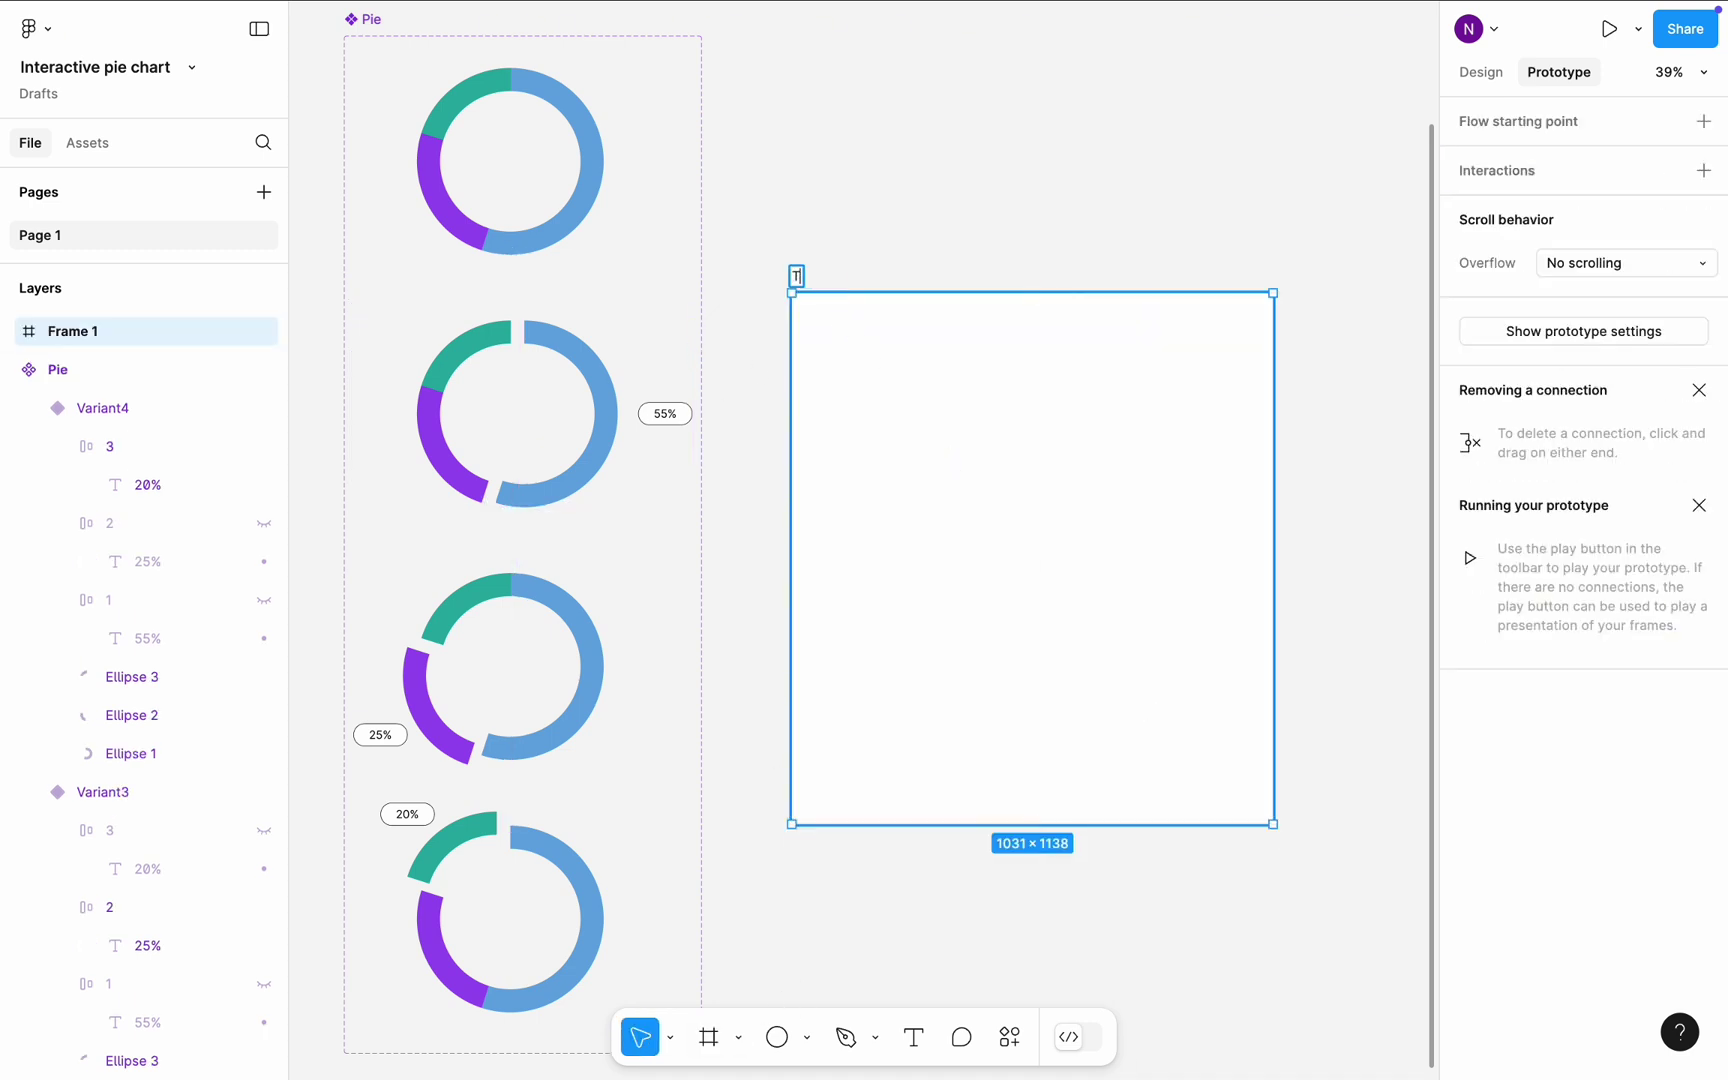
text(est)
click(870, 222)
- Place a Pie component instance from this file's assets in the Test frame's centre
click(87, 143)
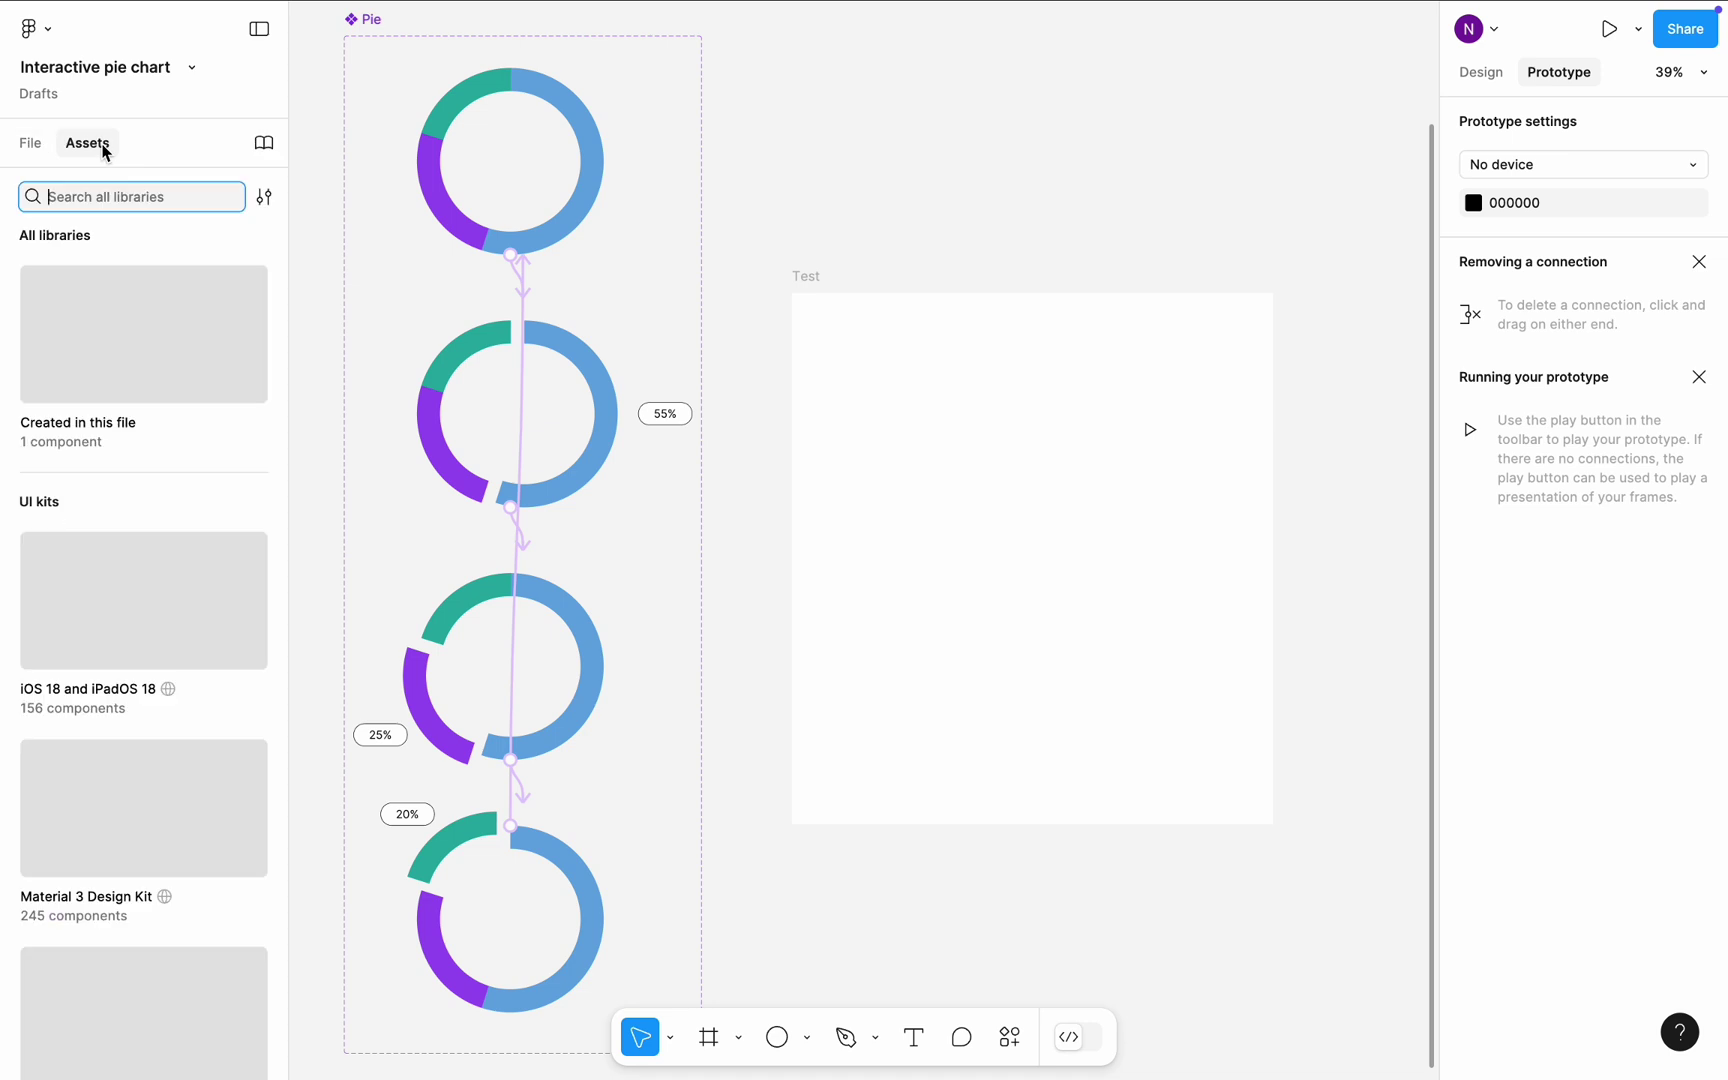
click(126, 286)
drag(116, 336, 1031, 585)
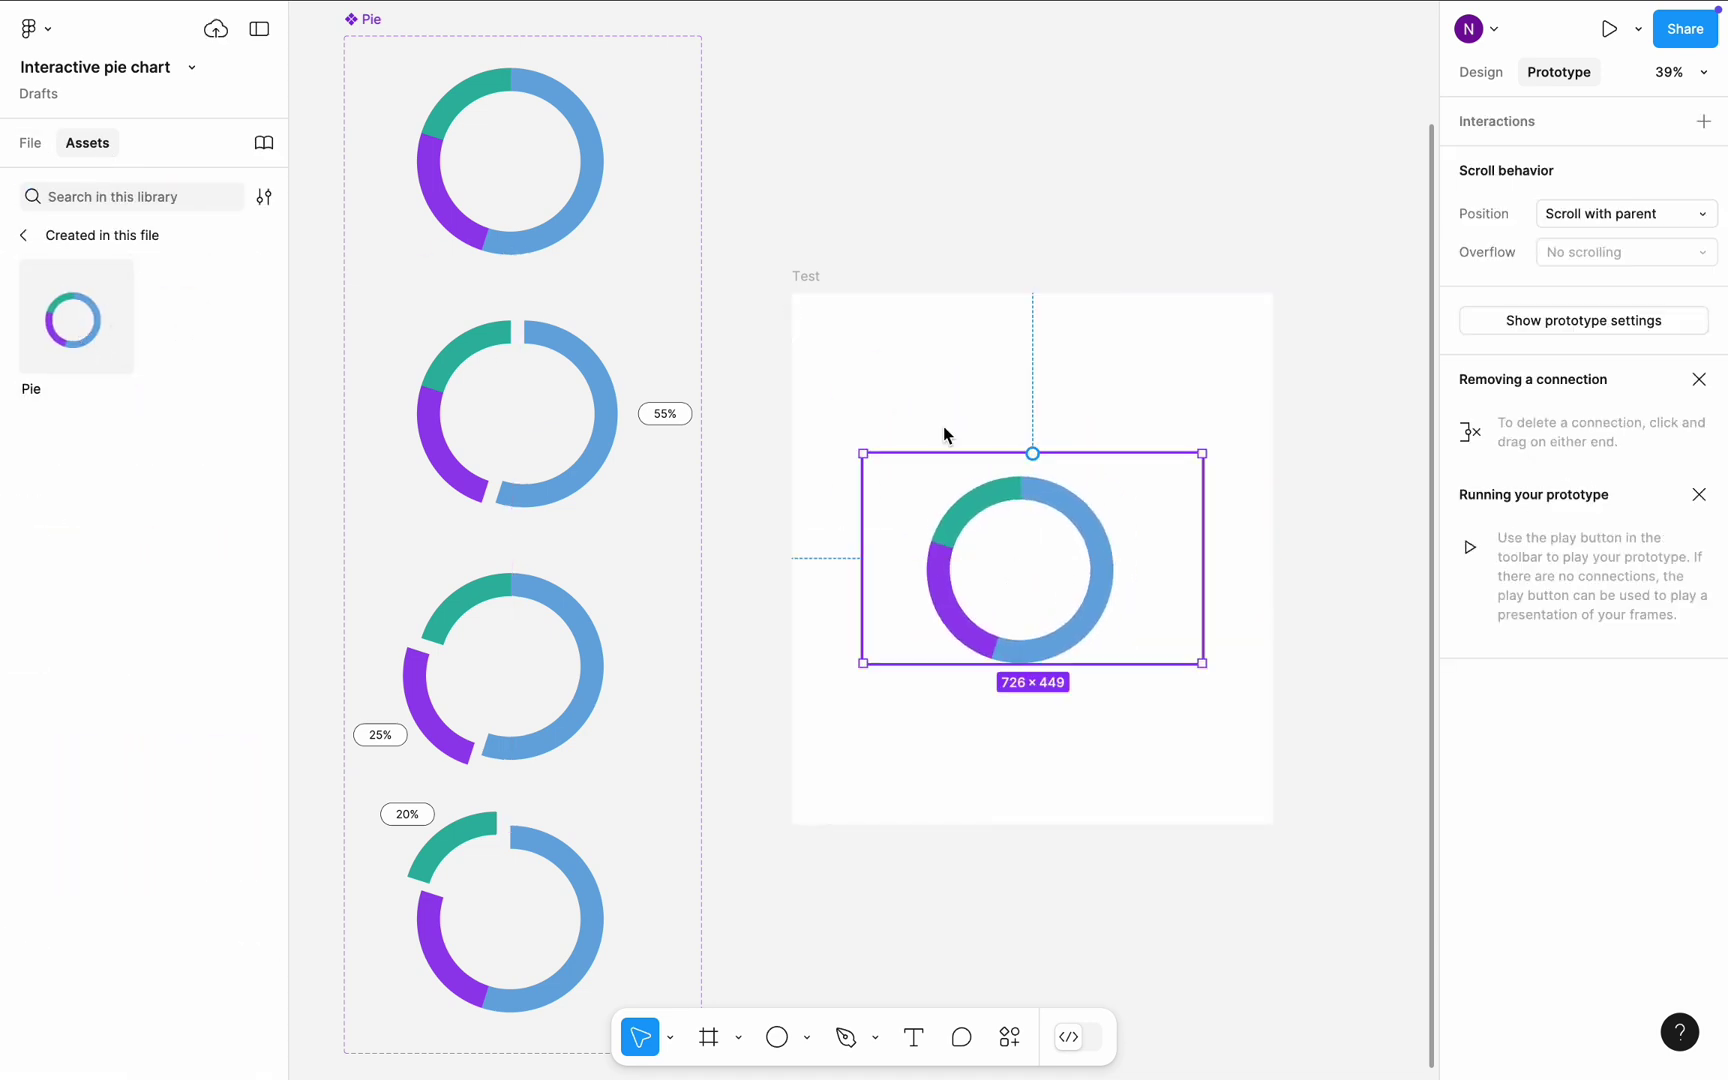
click(808, 276)
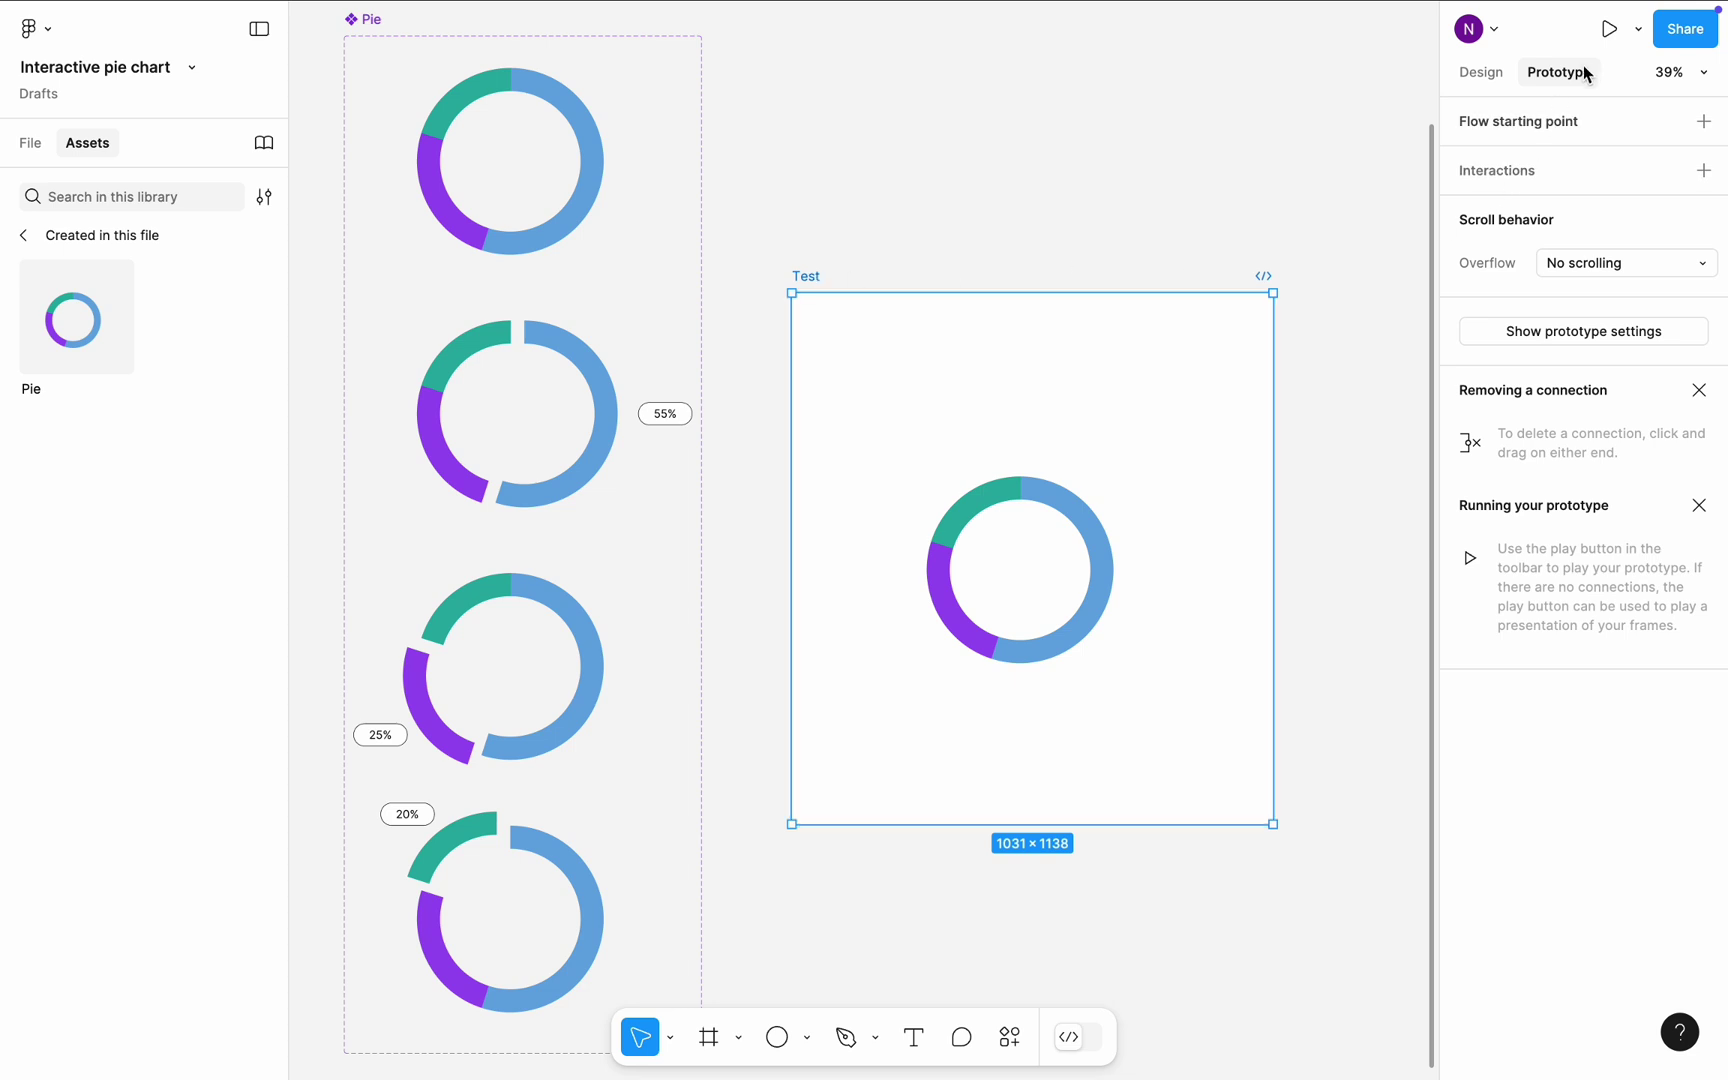
- Preview the Test frame and try out the donut chart's segments
click(1638, 29)
click(1533, 125)
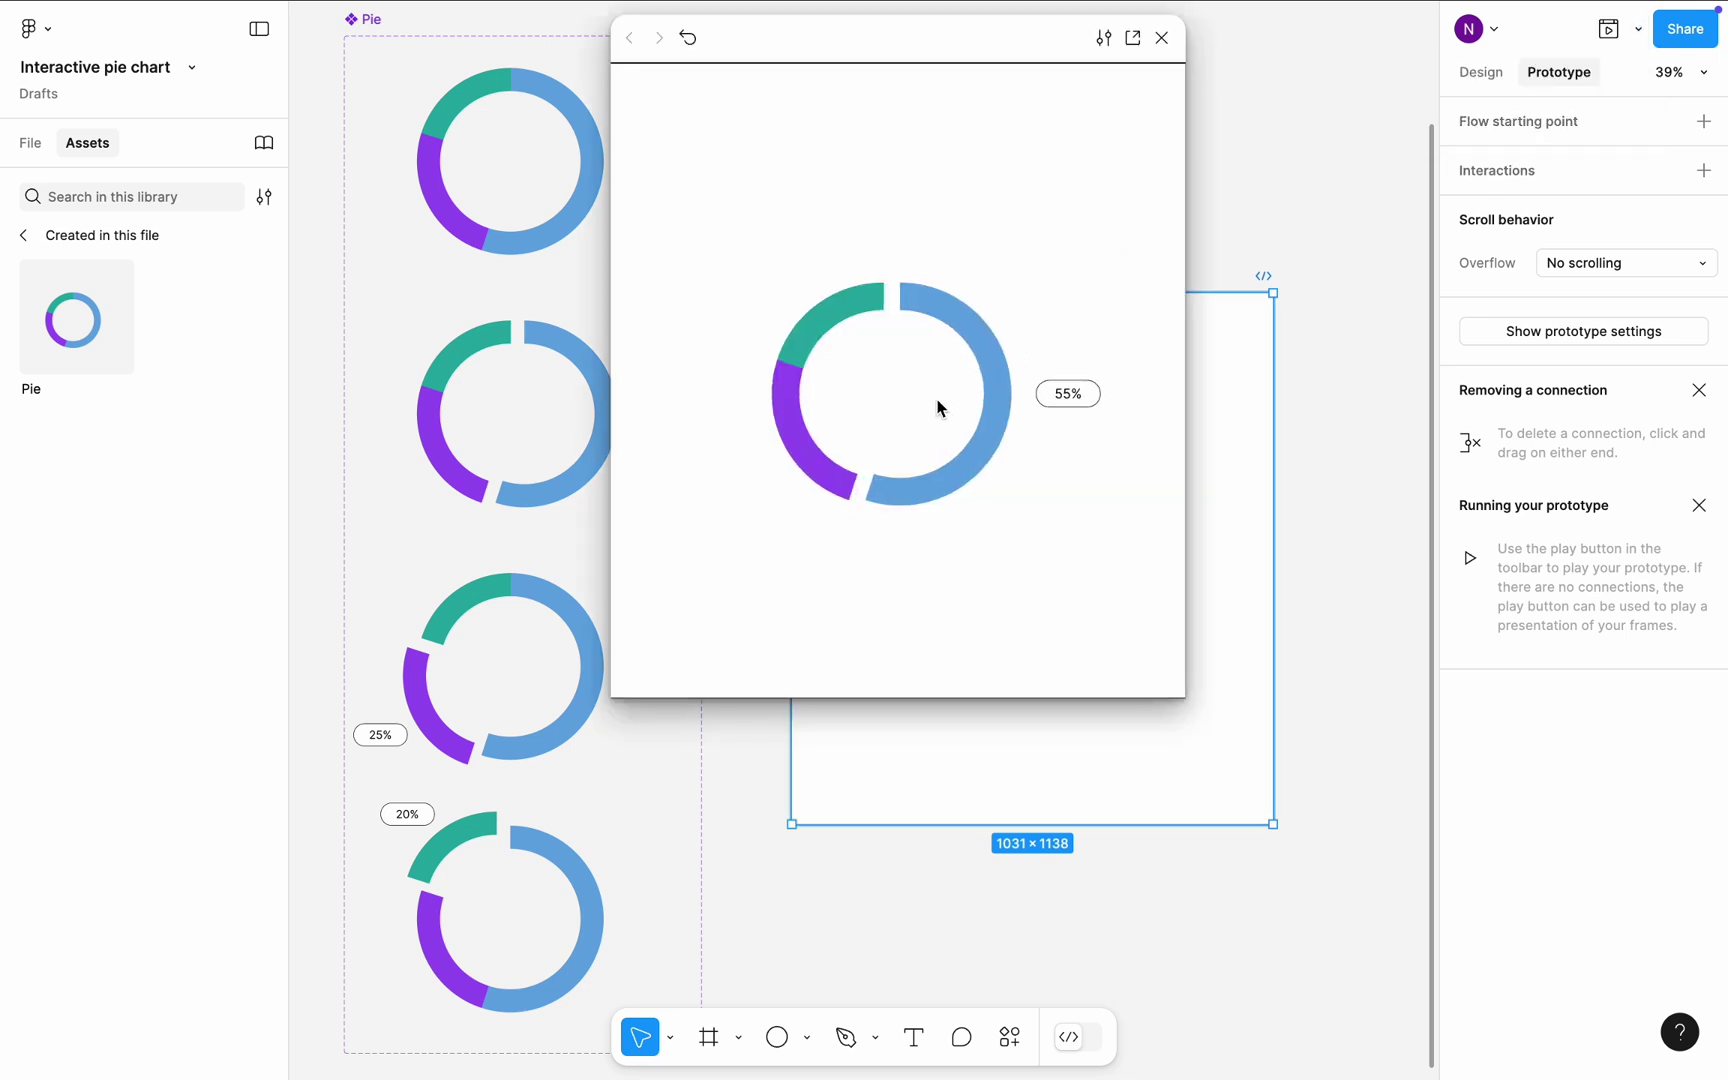
mouse_move(838, 473)
mouse_move(806, 336)
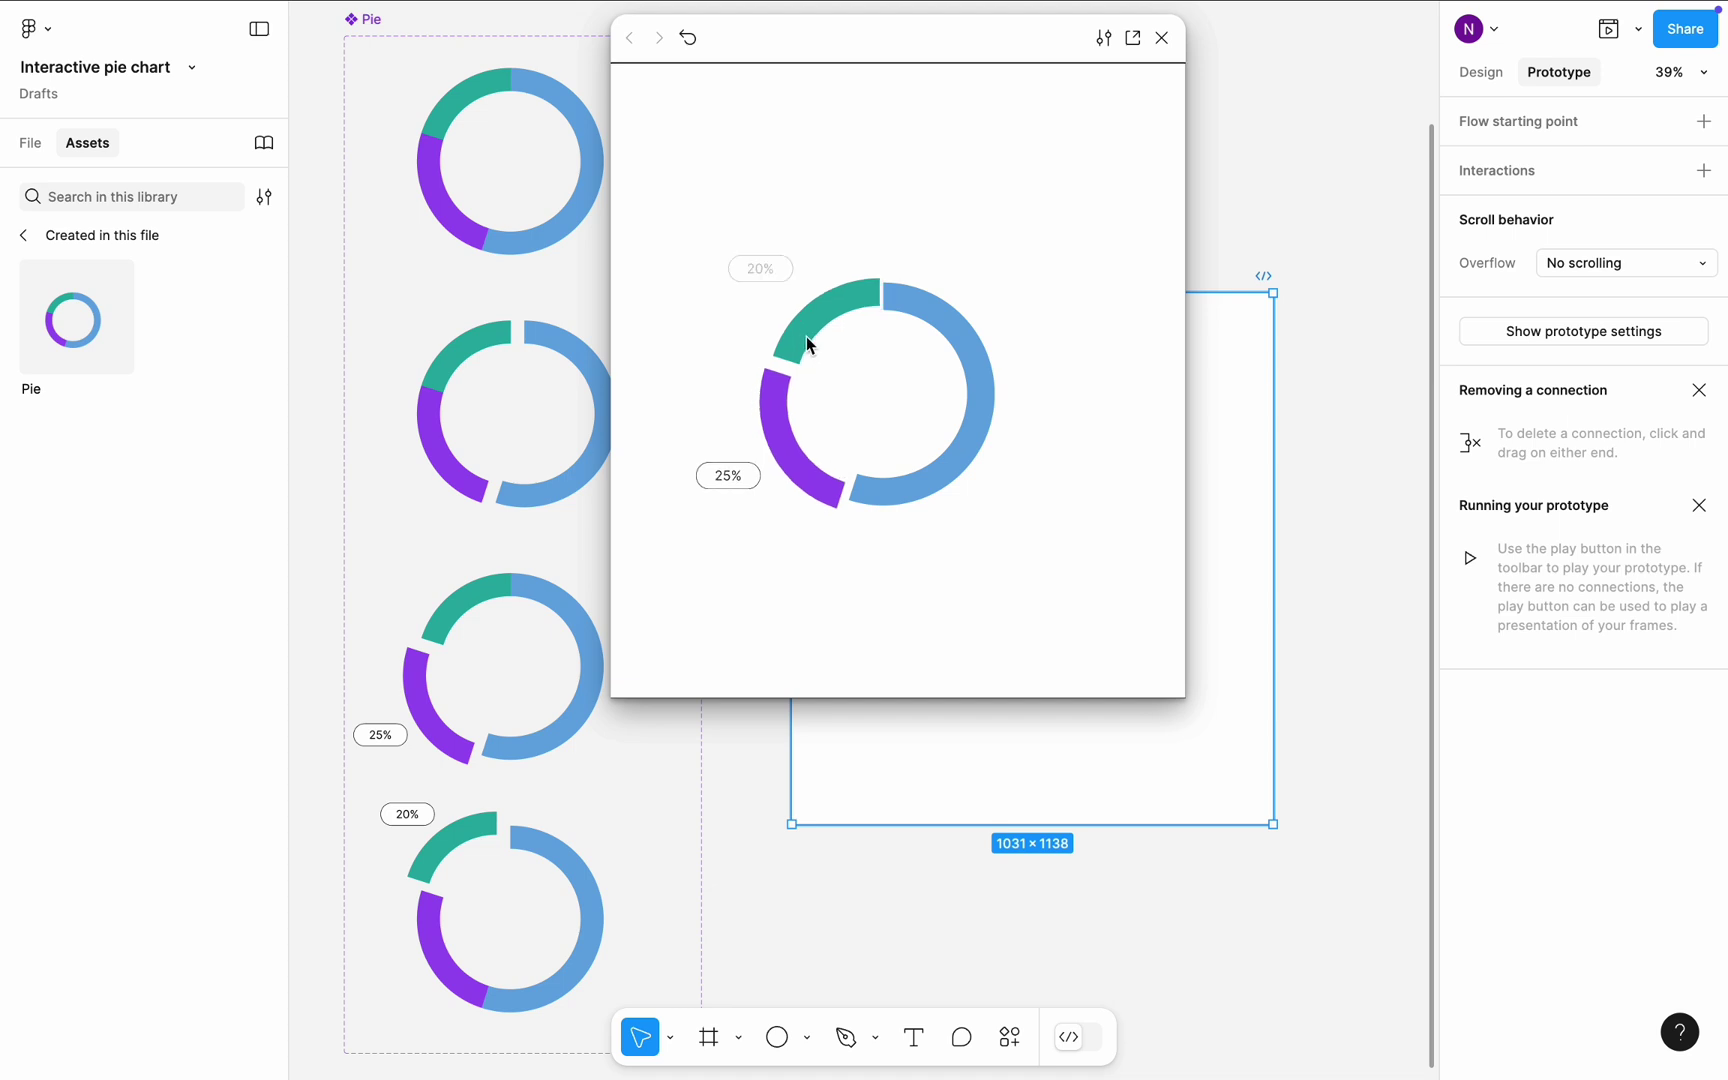